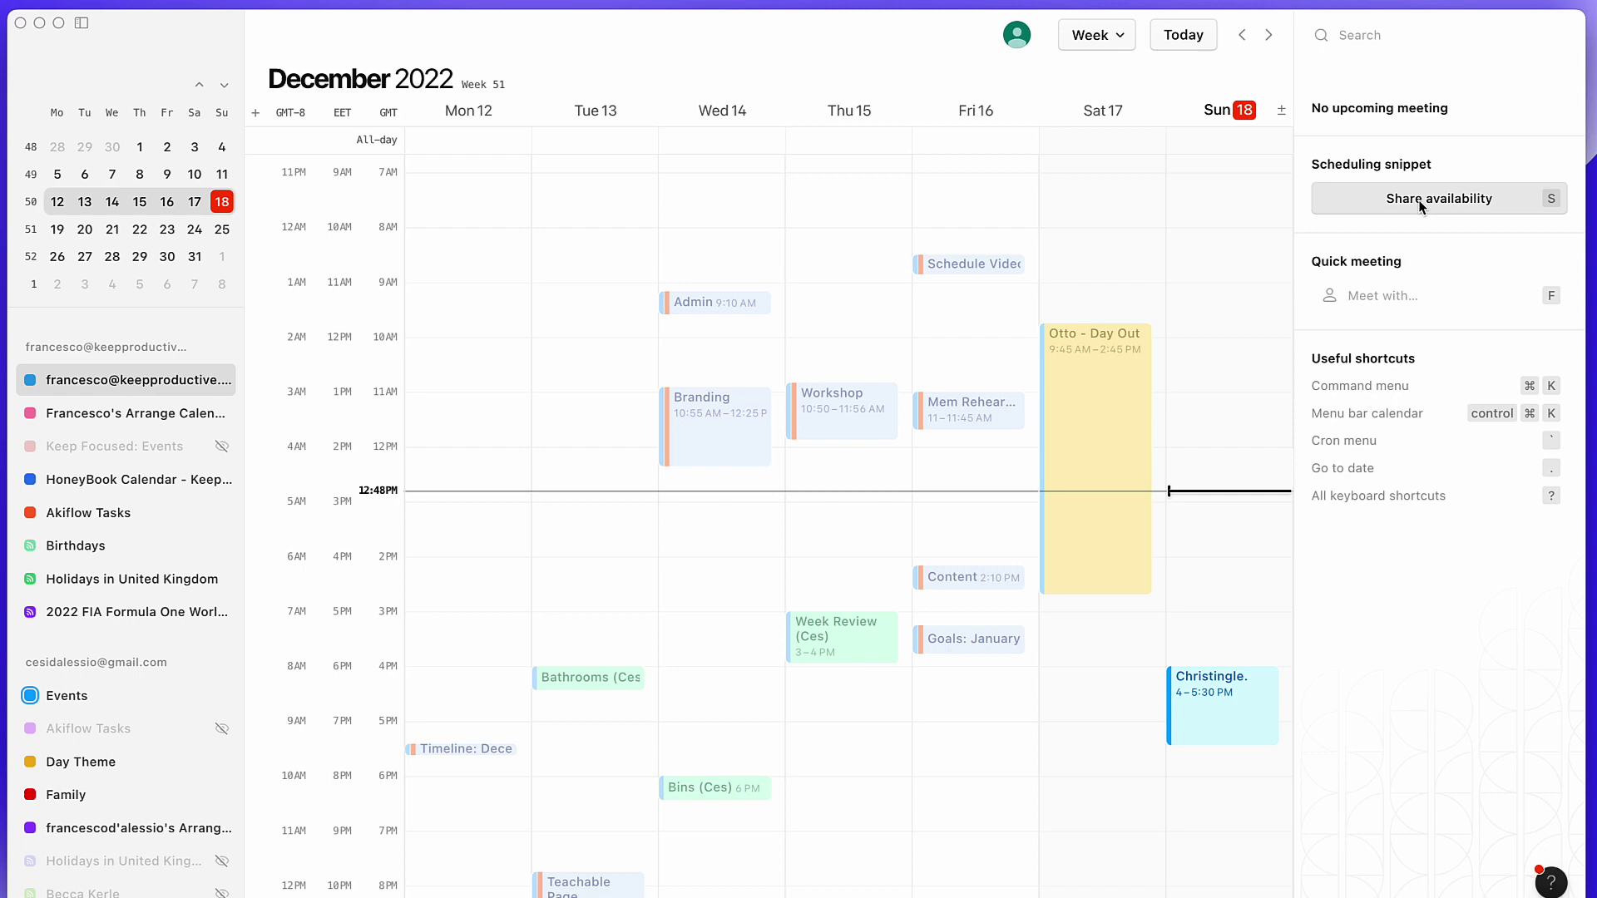
Step: Draft availability holds for Mon 19 2–3:15 PM, Sun 18 2:30–3 PM and Mon 19 5–5:30 PM, then delete the draft
{"action": "left_click", "coordinate": [1421, 199]}
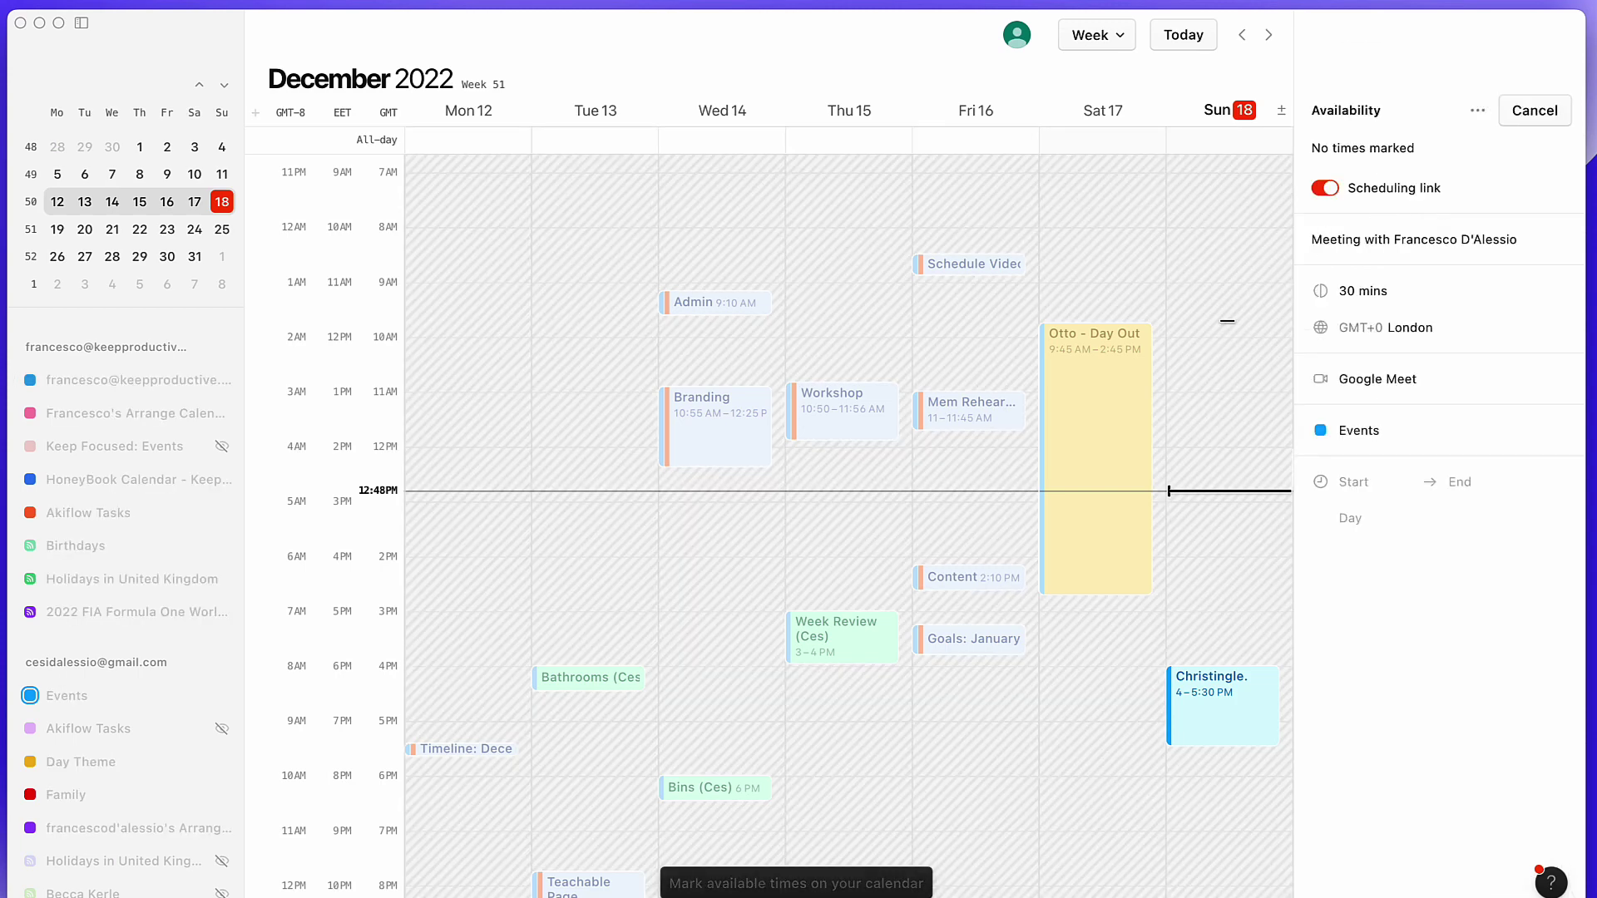
{"action": "scroll", "coordinate": [1178, 357], "scroll_direction": "right", "scroll_amount": 6}
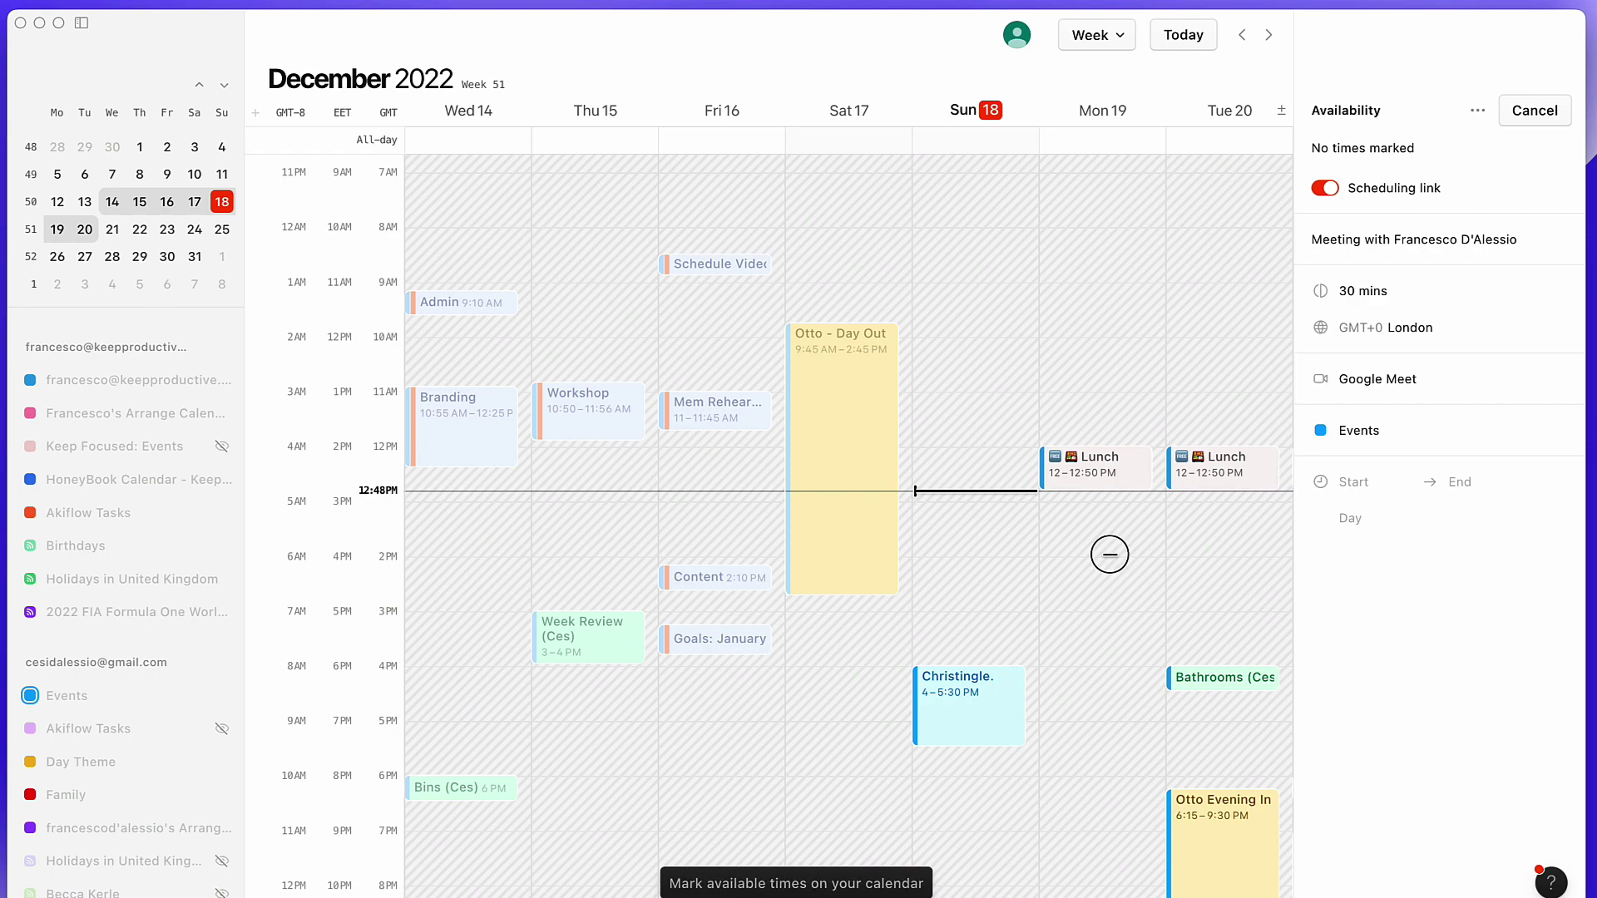
{"action": "left_click_drag", "start_coordinate": [1109, 555], "coordinate": [1109, 623]}
{"action": "left_click", "coordinate": [980, 599]}
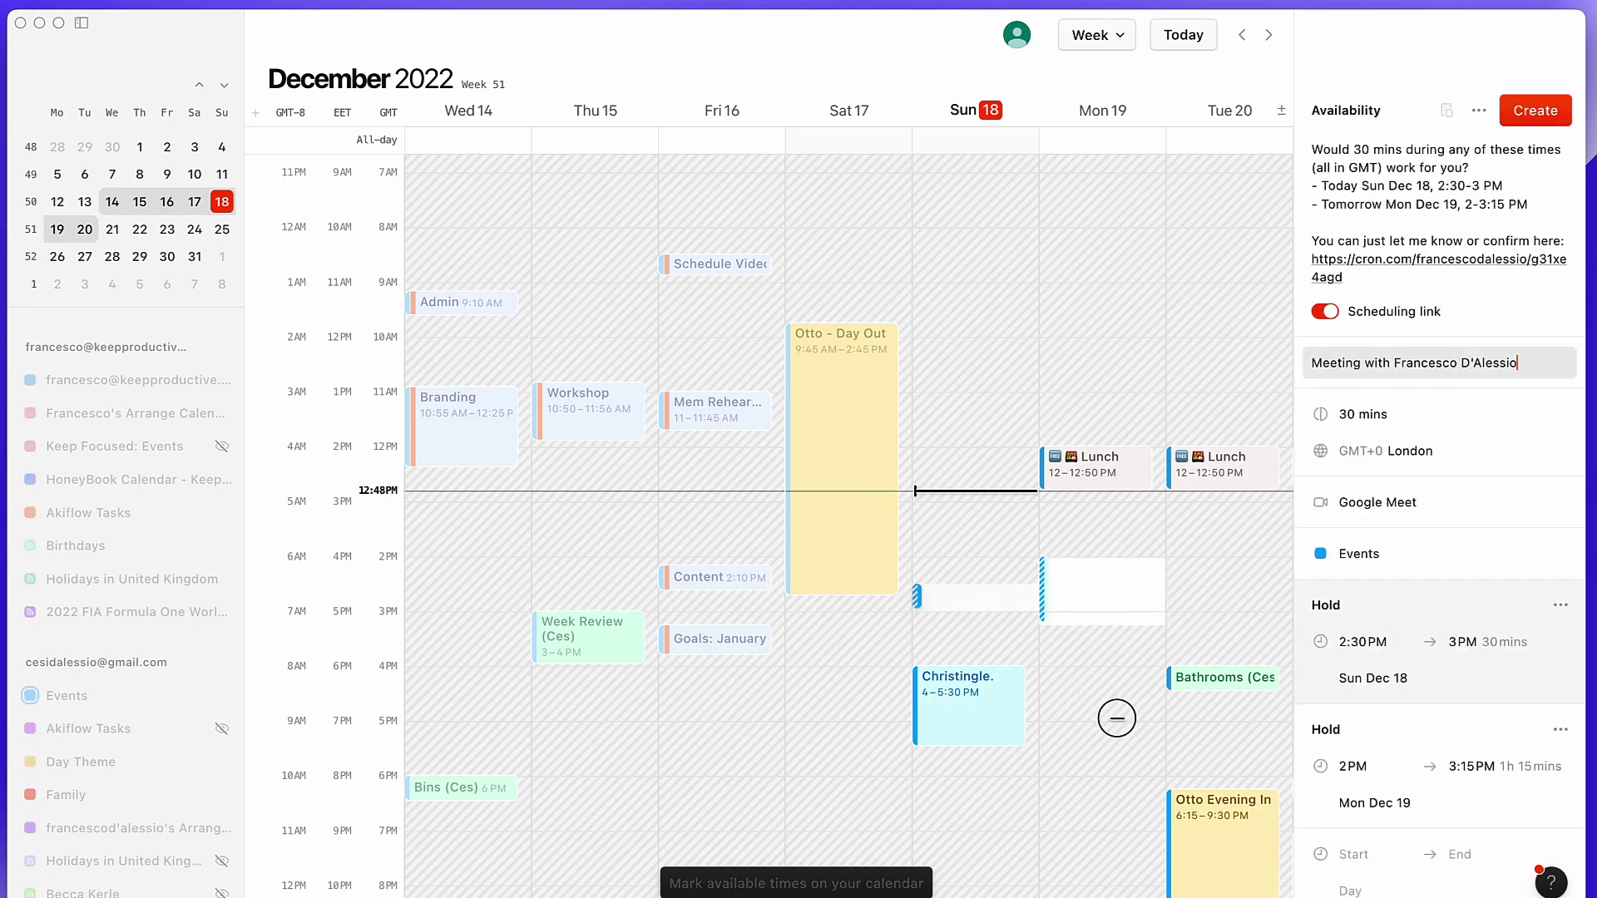
{"action": "left_click_drag", "start_coordinate": [1116, 720], "coordinate": [1115, 753]}
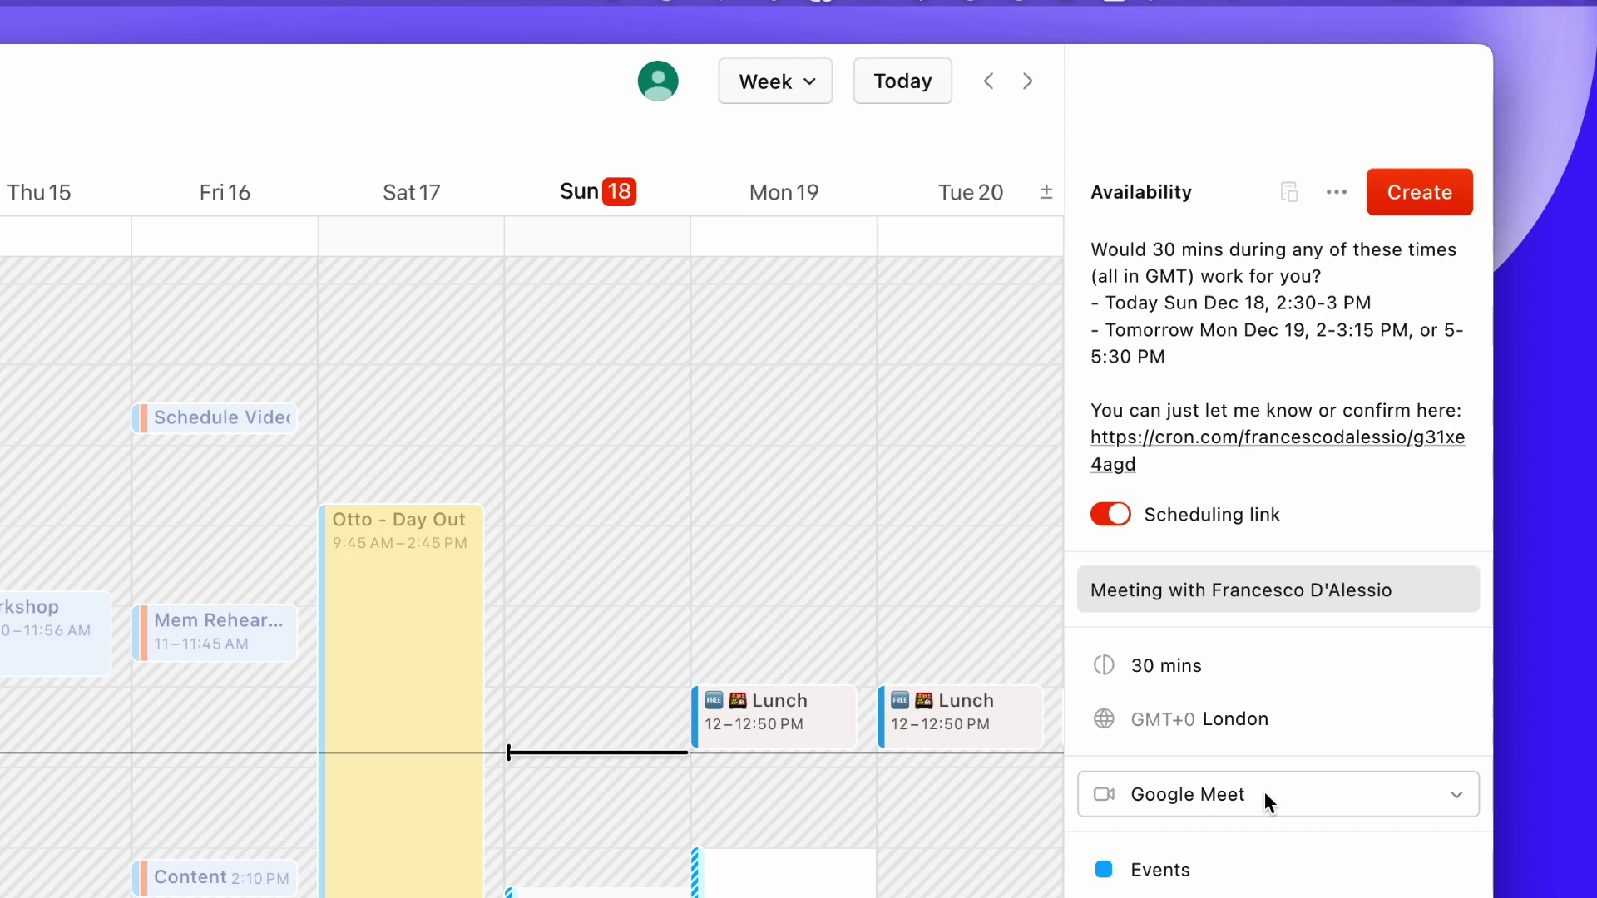
{"action": "left_click", "coordinate": [1337, 192]}
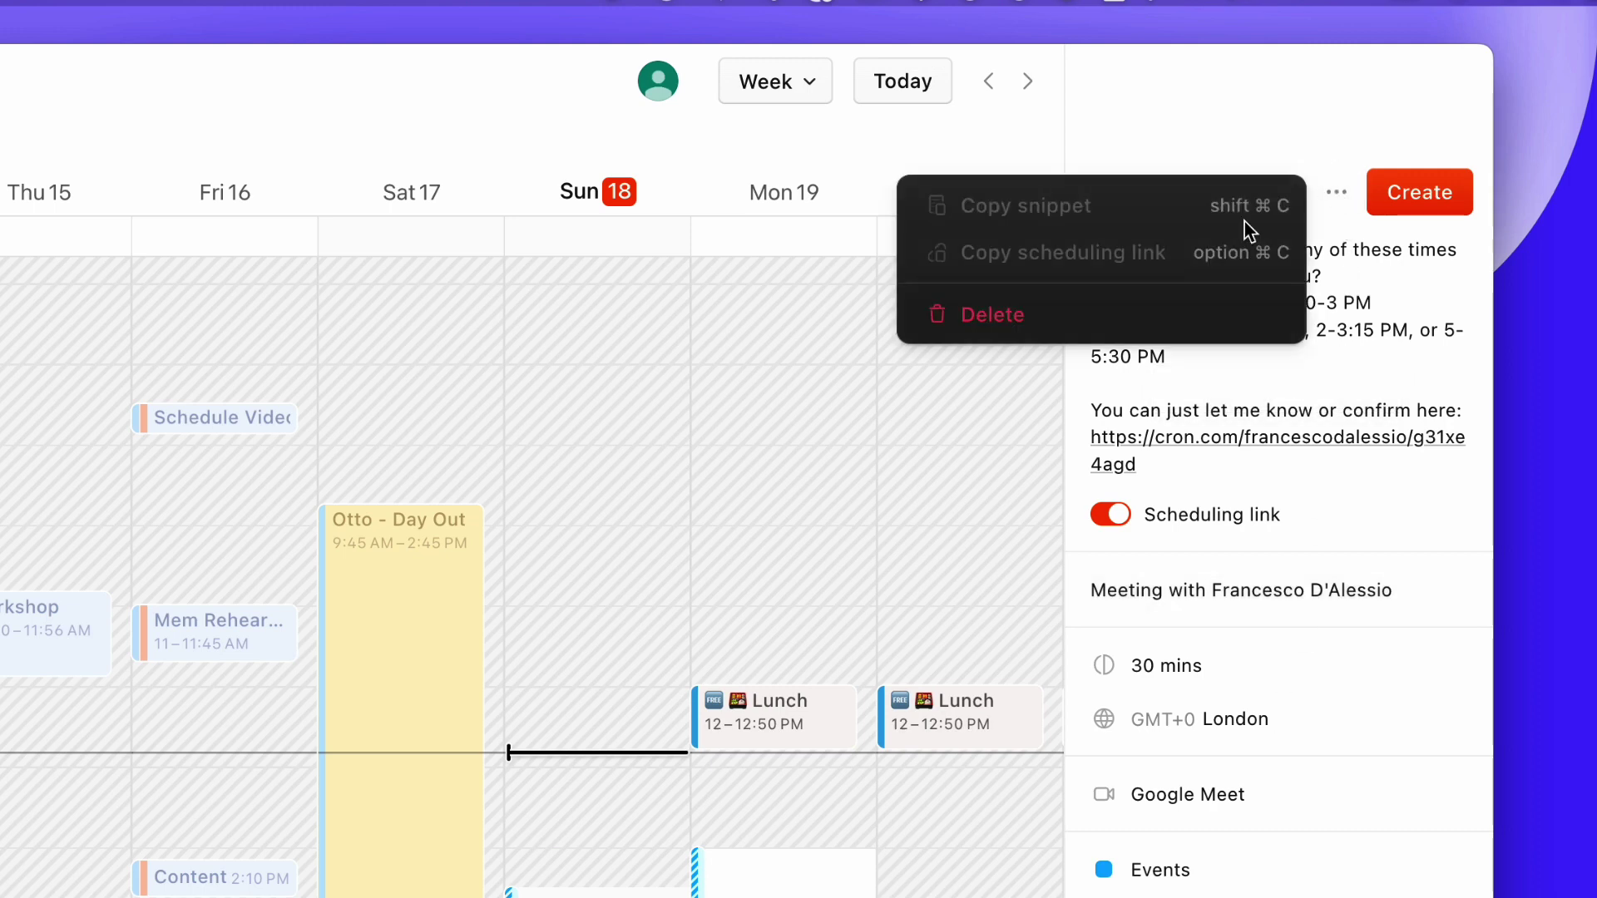
{"action": "left_click", "coordinate": [1123, 310]}
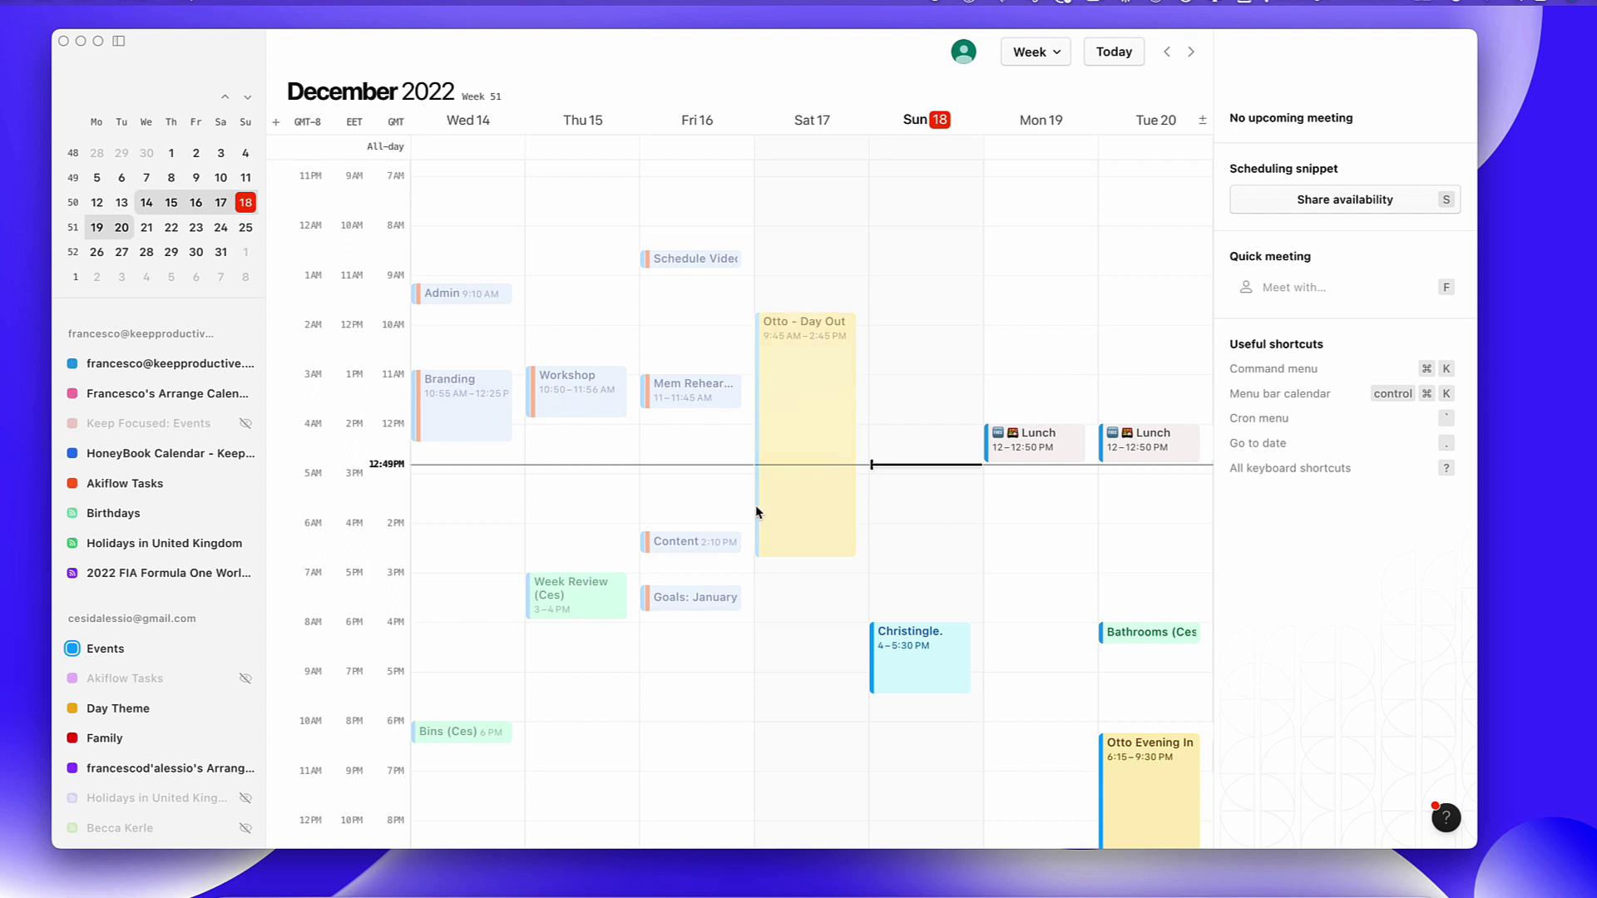
Step: Set the calendar's number of days to 3 days
{"action": "scroll", "coordinate": [195, 665], "scroll_direction": "down", "scroll_amount": 1}
{"action": "left_click", "coordinate": [1031, 53]}
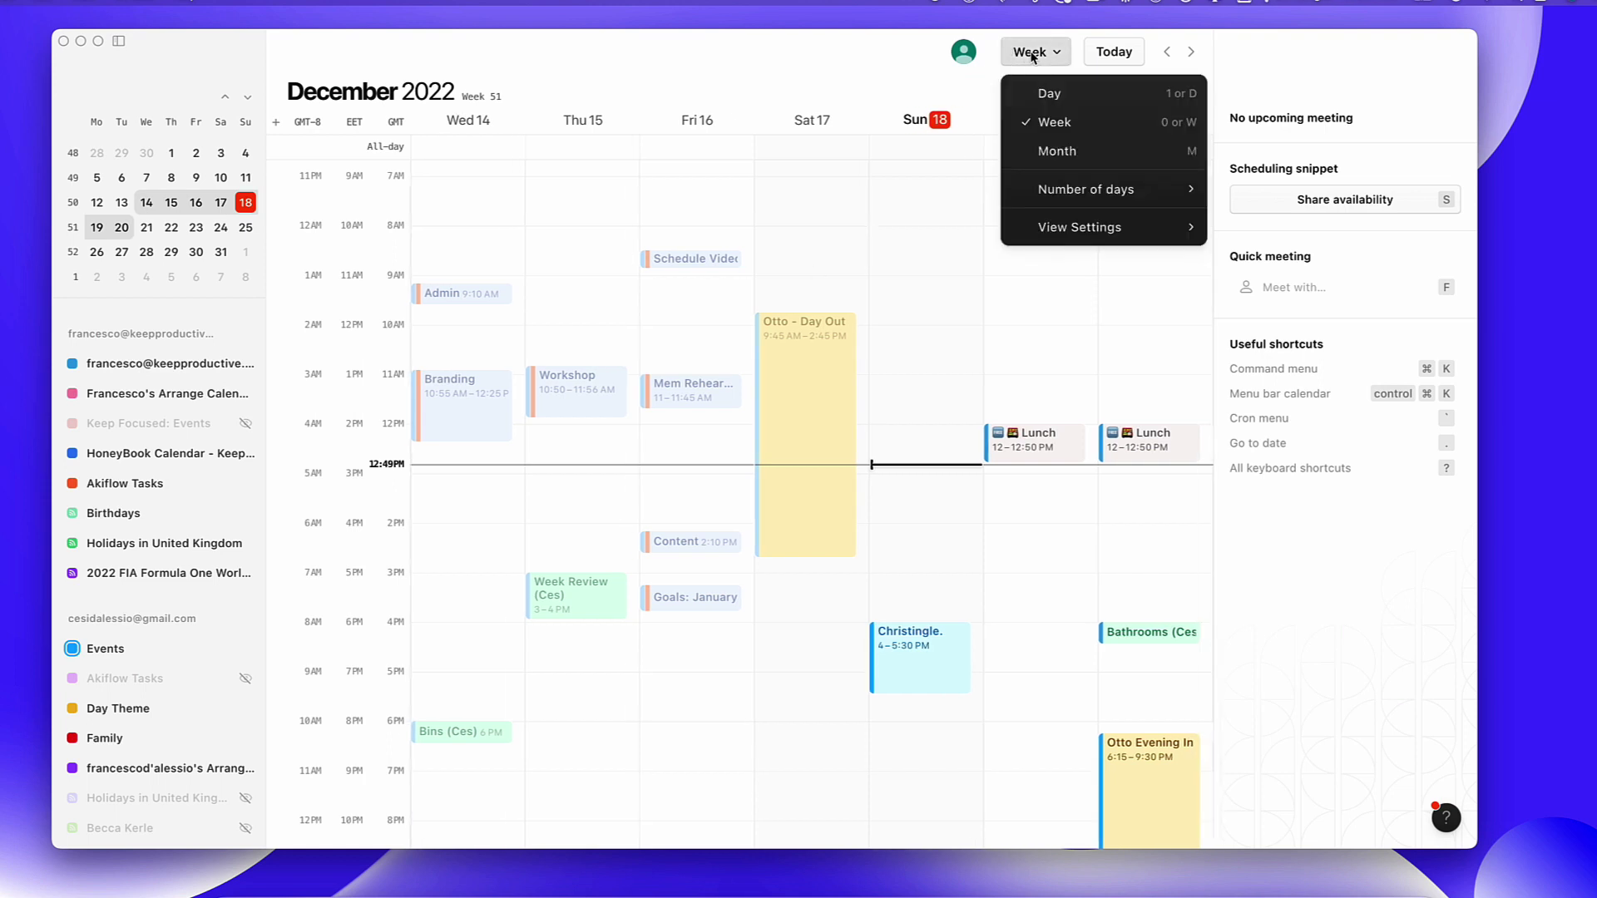
{"action": "mouse_move", "coordinate": [1063, 193]}
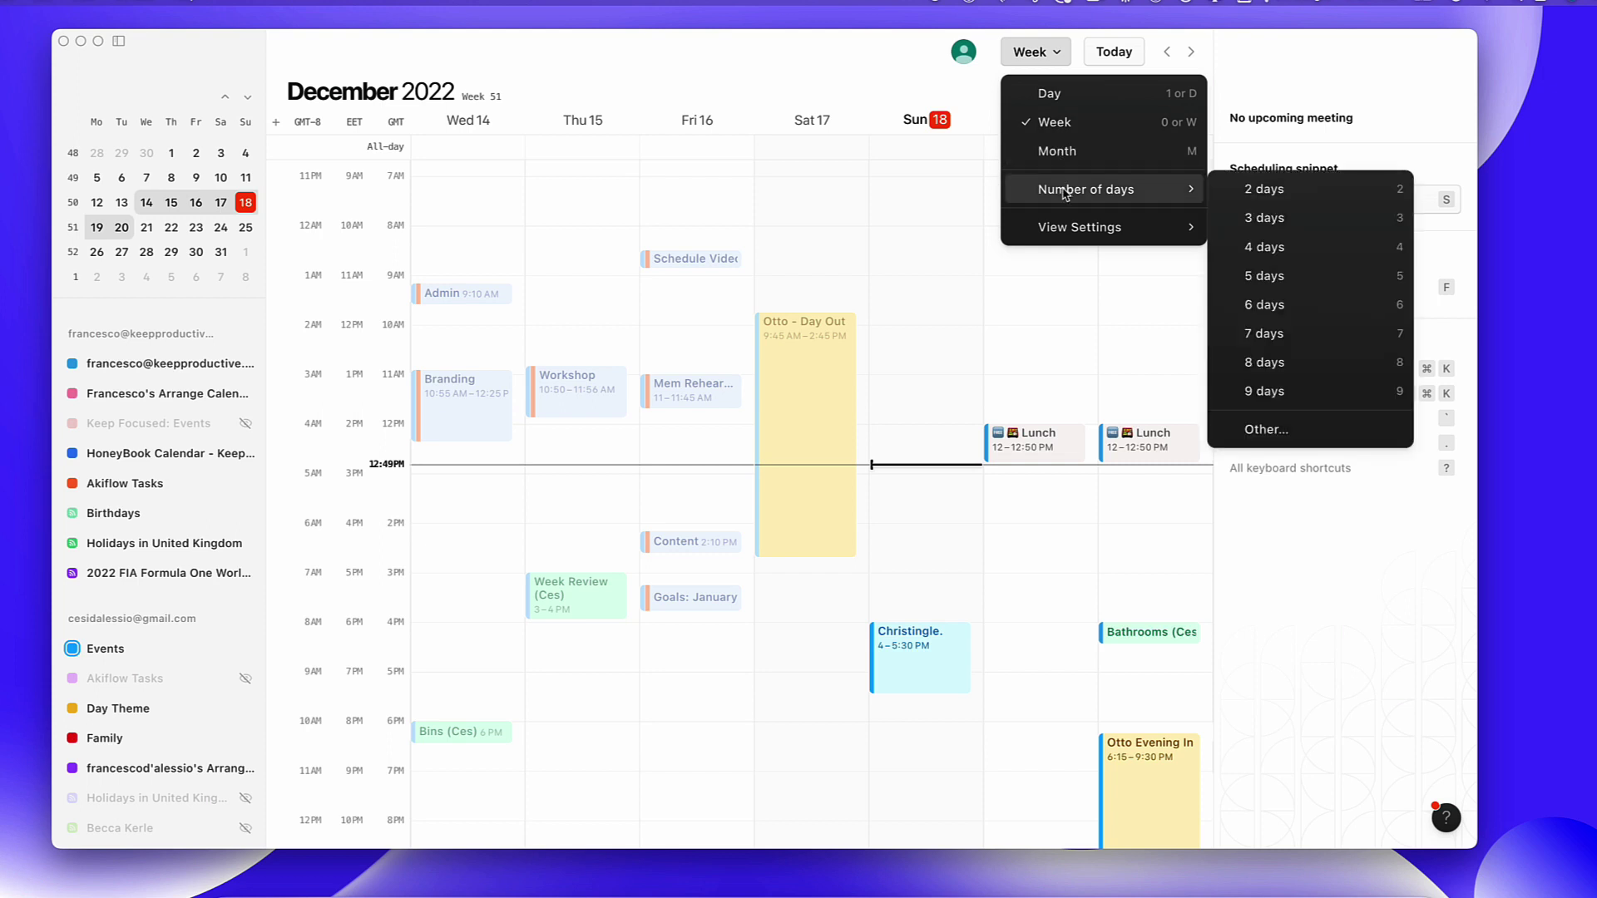
{"action": "left_click", "coordinate": [1256, 221]}
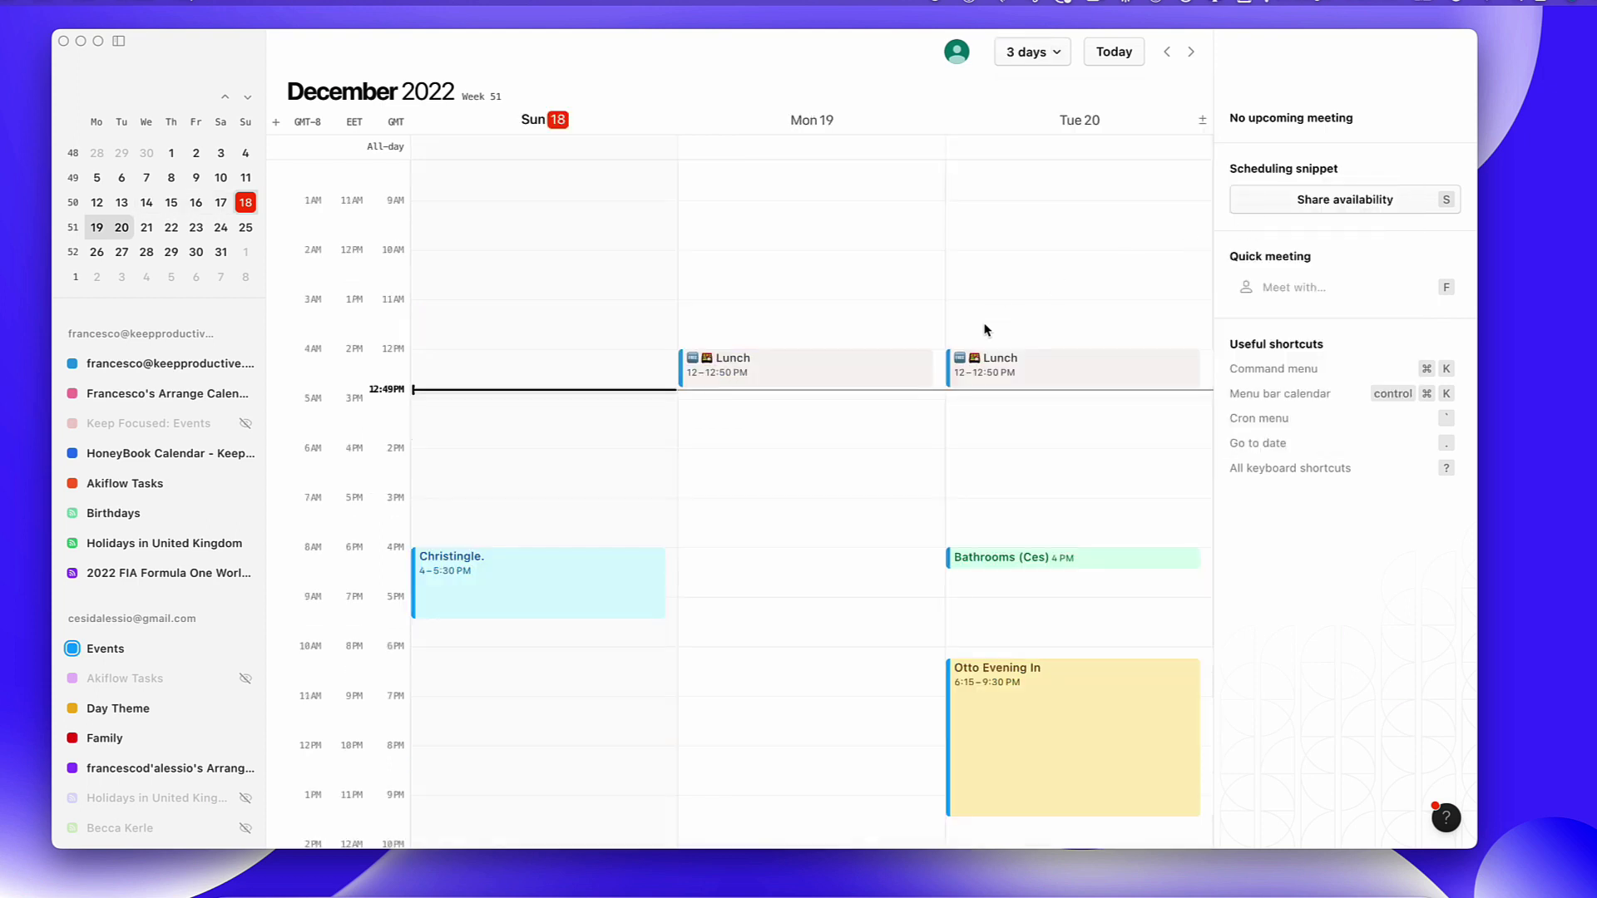
Step: Open General settings from View Settings and close the dialog again
{"action": "left_click", "coordinate": [1035, 55]}
{"action": "mouse_move", "coordinate": [1071, 230]}
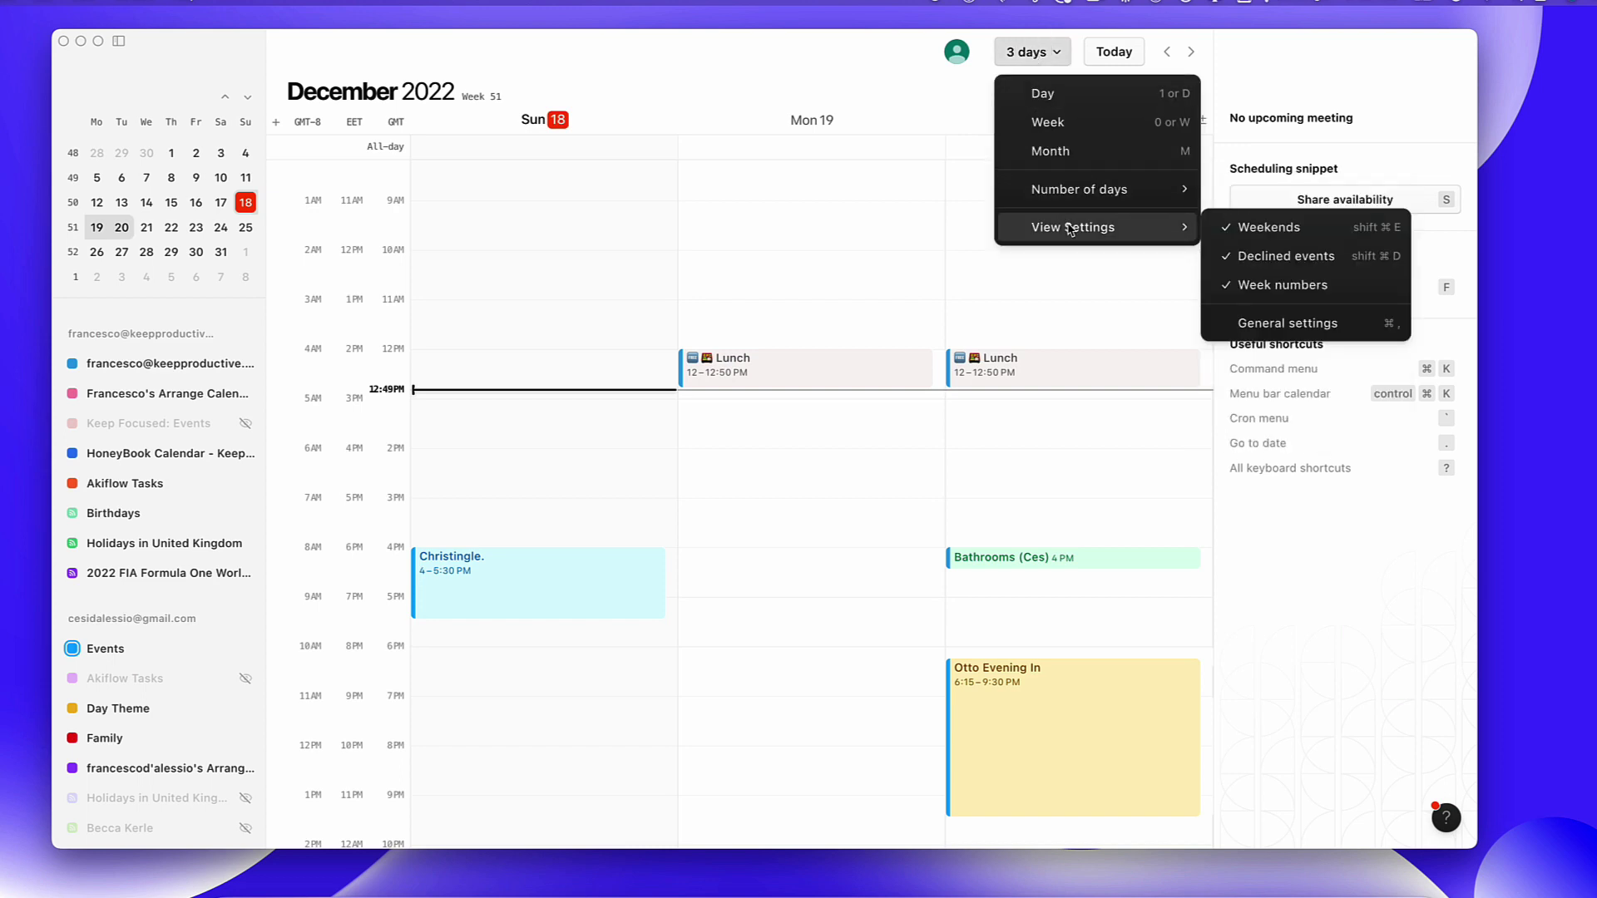
{"action": "left_click", "coordinate": [1276, 324]}
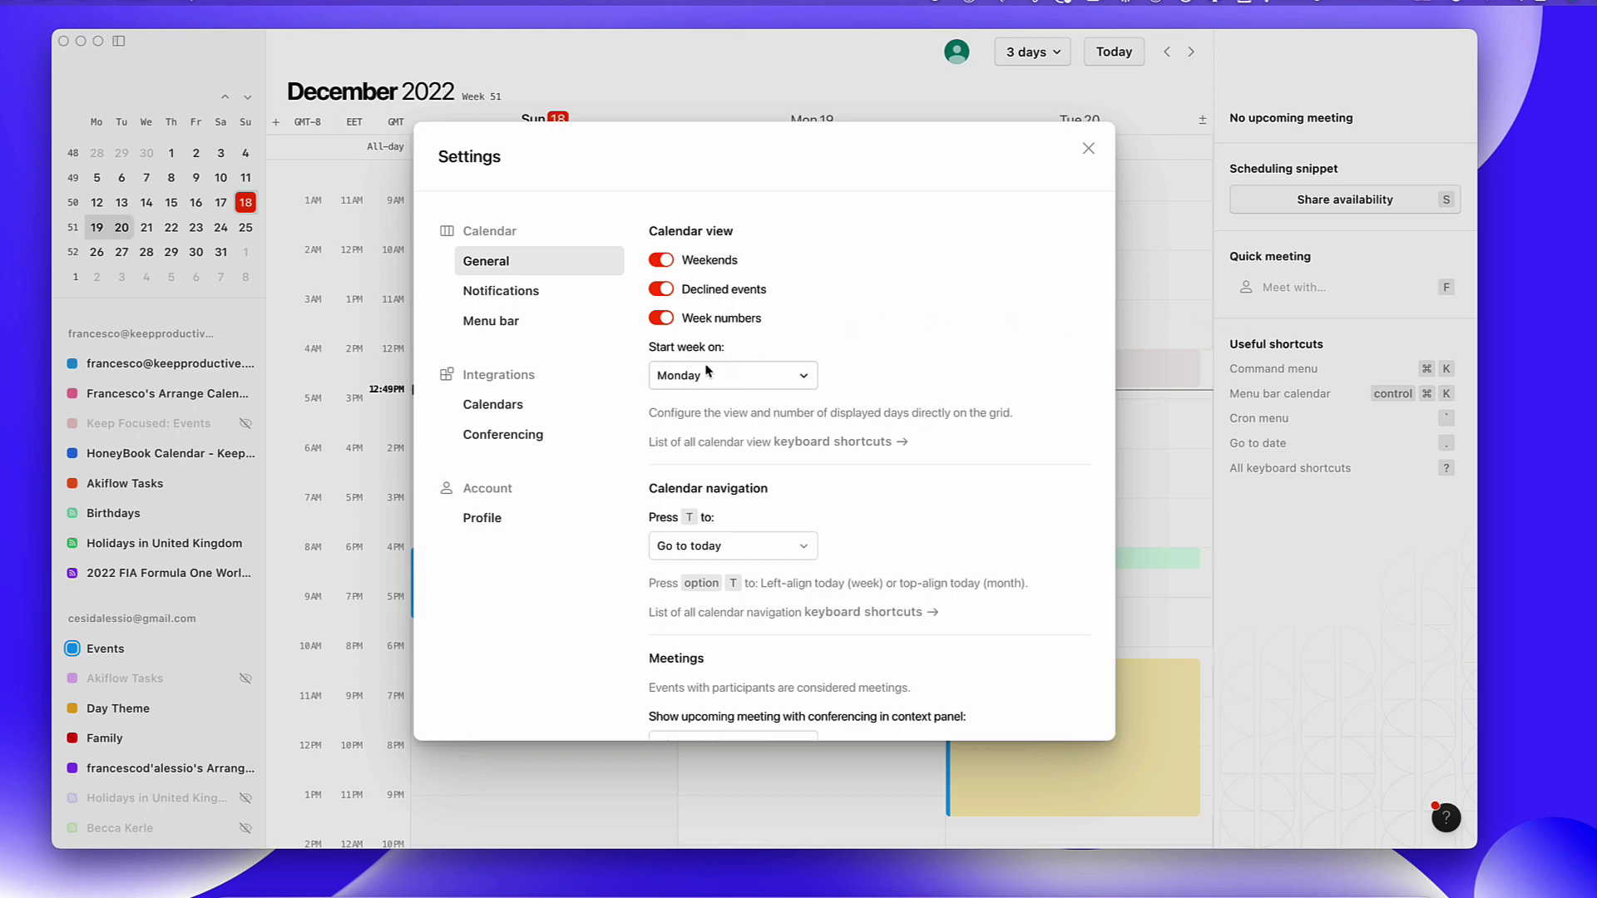
{"action": "left_click", "coordinate": [1089, 149]}
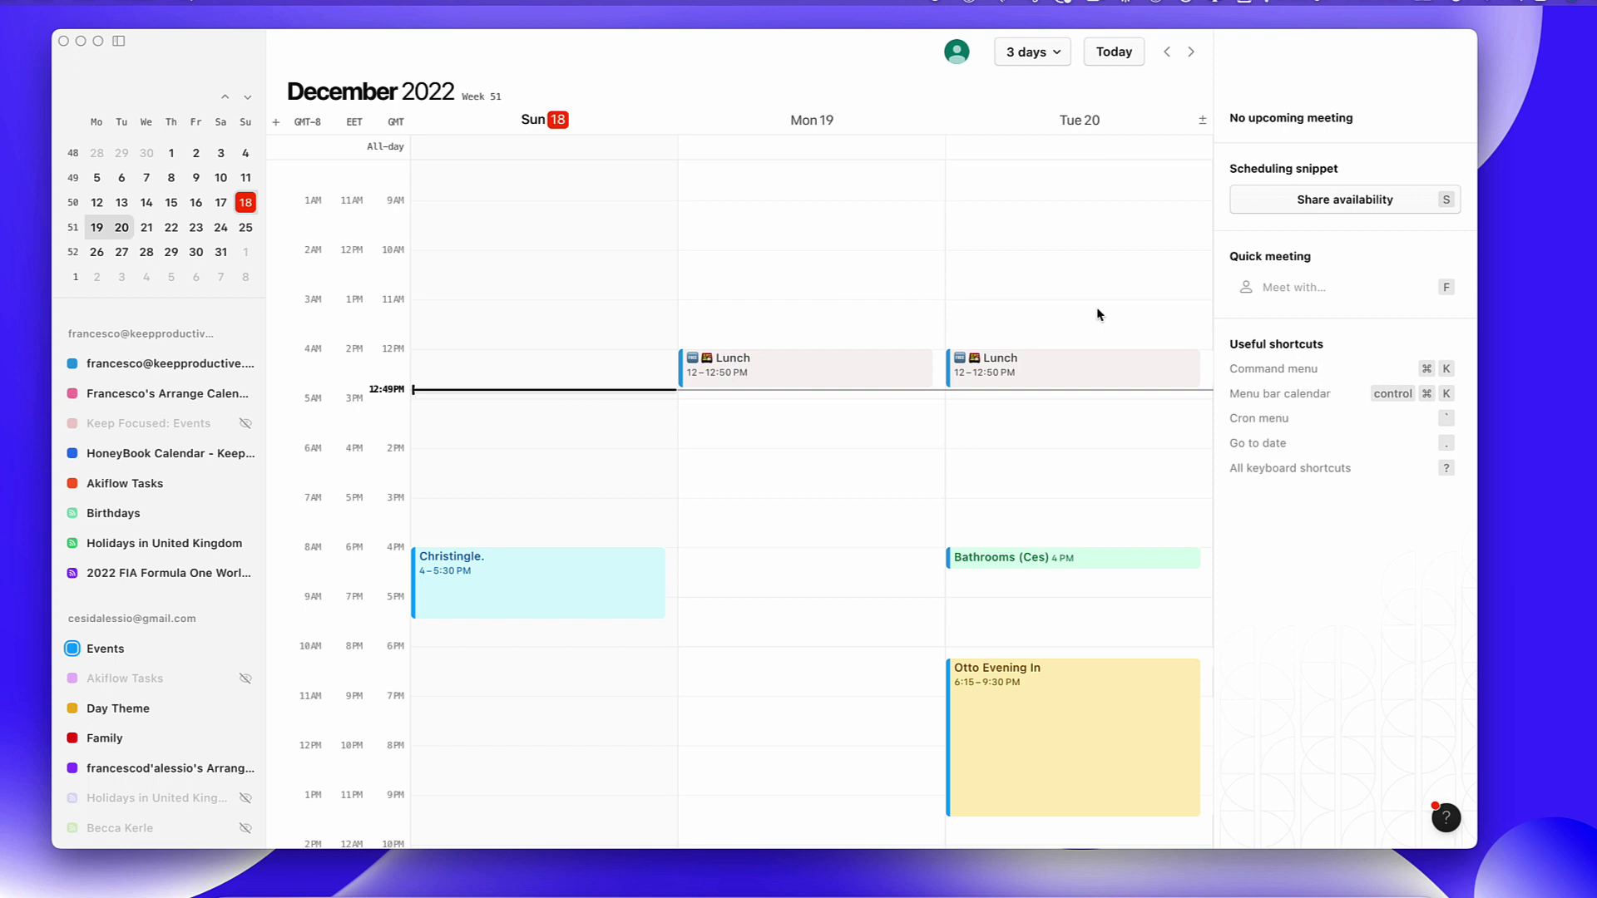
{"action": "key", "text": "super+k"}
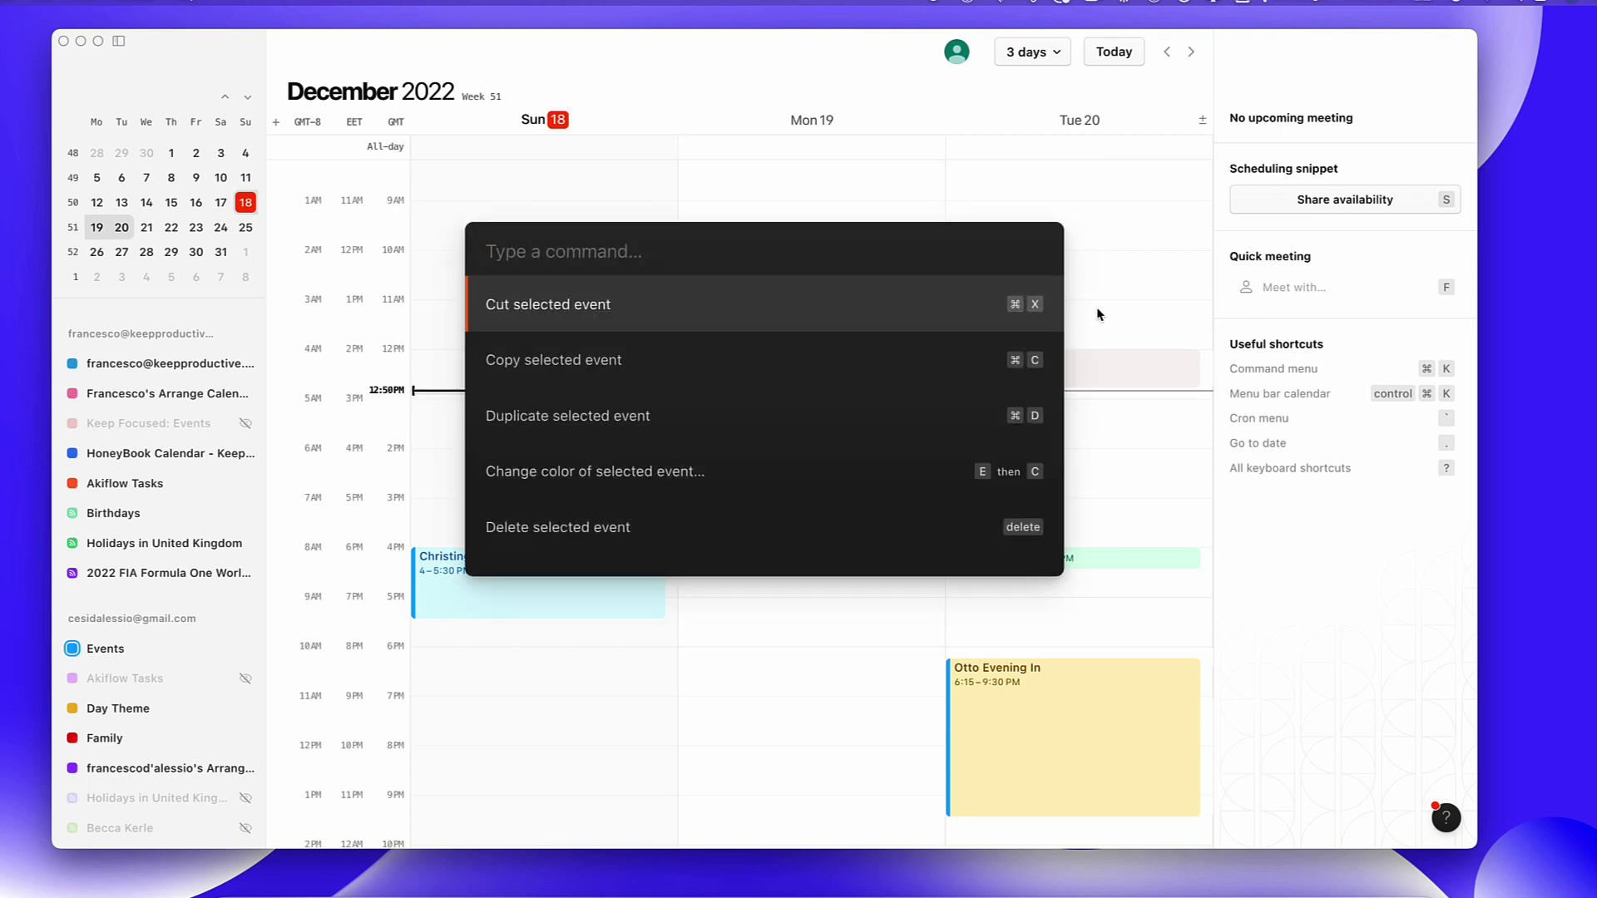
{"action": "type", "text": "create"}
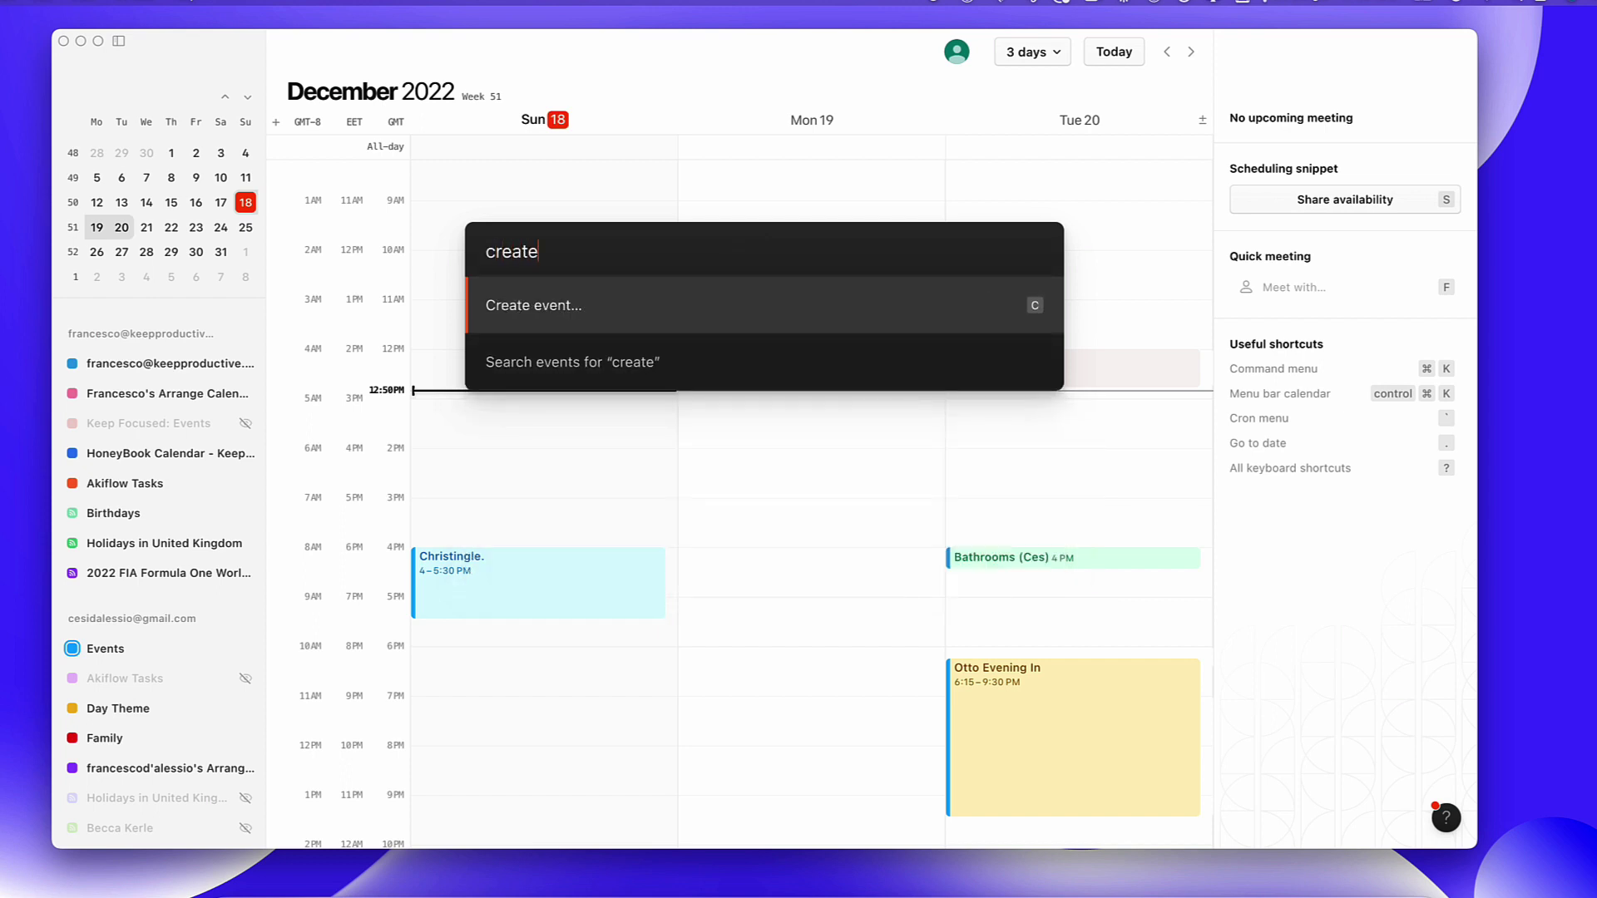
{"action": "key", "text": "Return"}
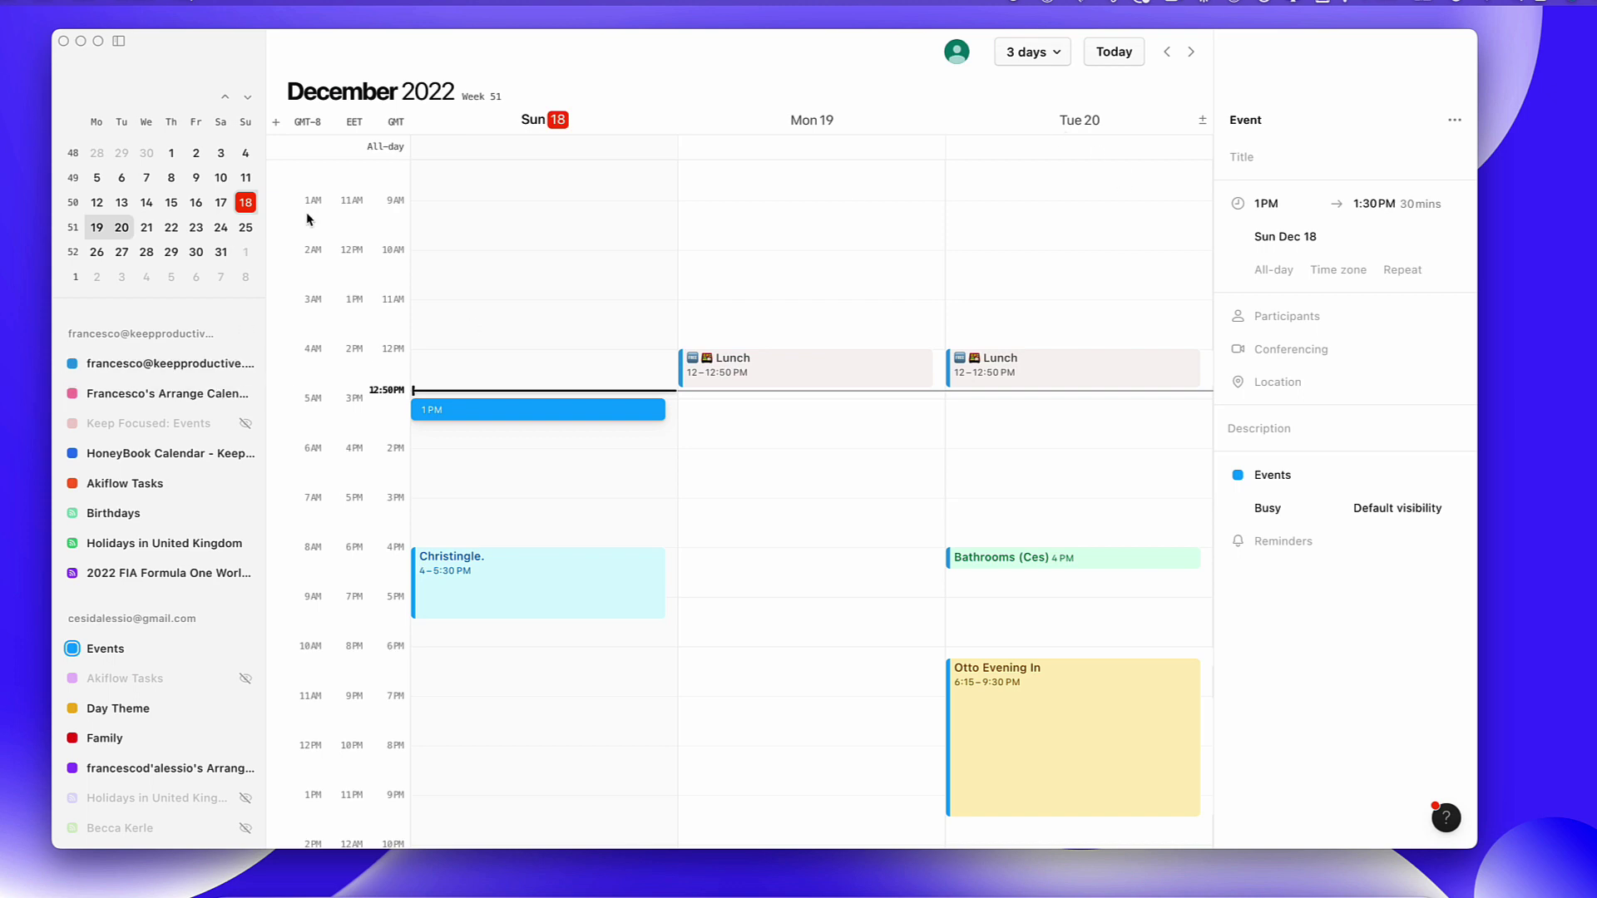
{"action": "left_click", "coordinate": [593, 395]}
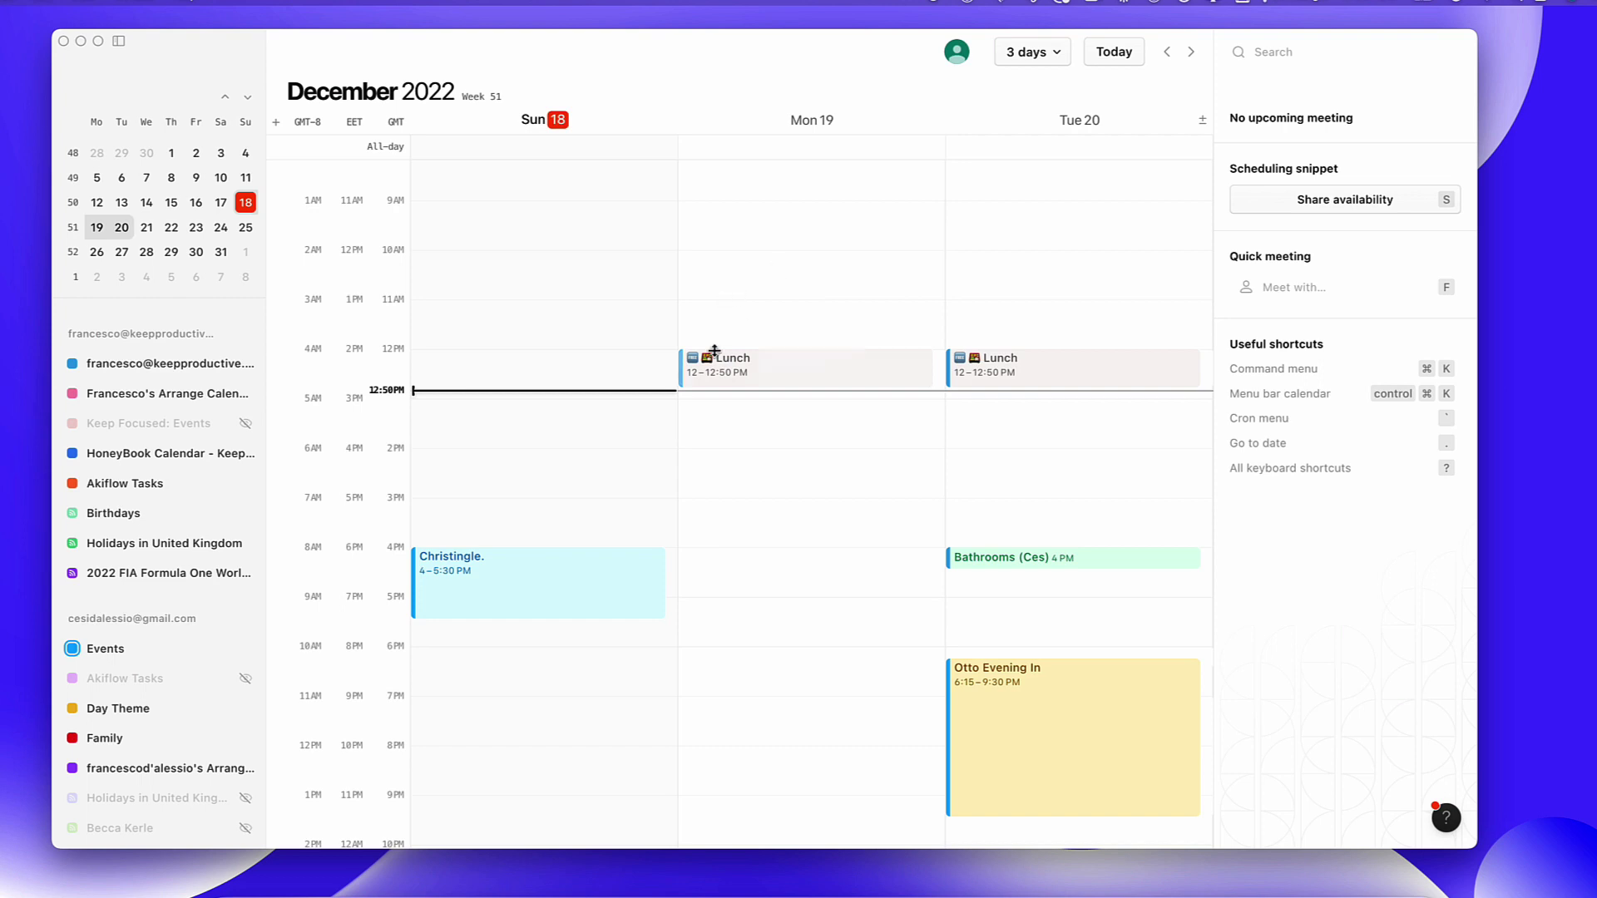
{"action": "scroll", "coordinate": [713, 358], "scroll_direction": "up", "scroll_amount": 1}
Step: Create an untitled draft event on Sun 18 at 1:30 PM in the calendar grid
{"action": "left_click", "coordinate": [533, 454]}
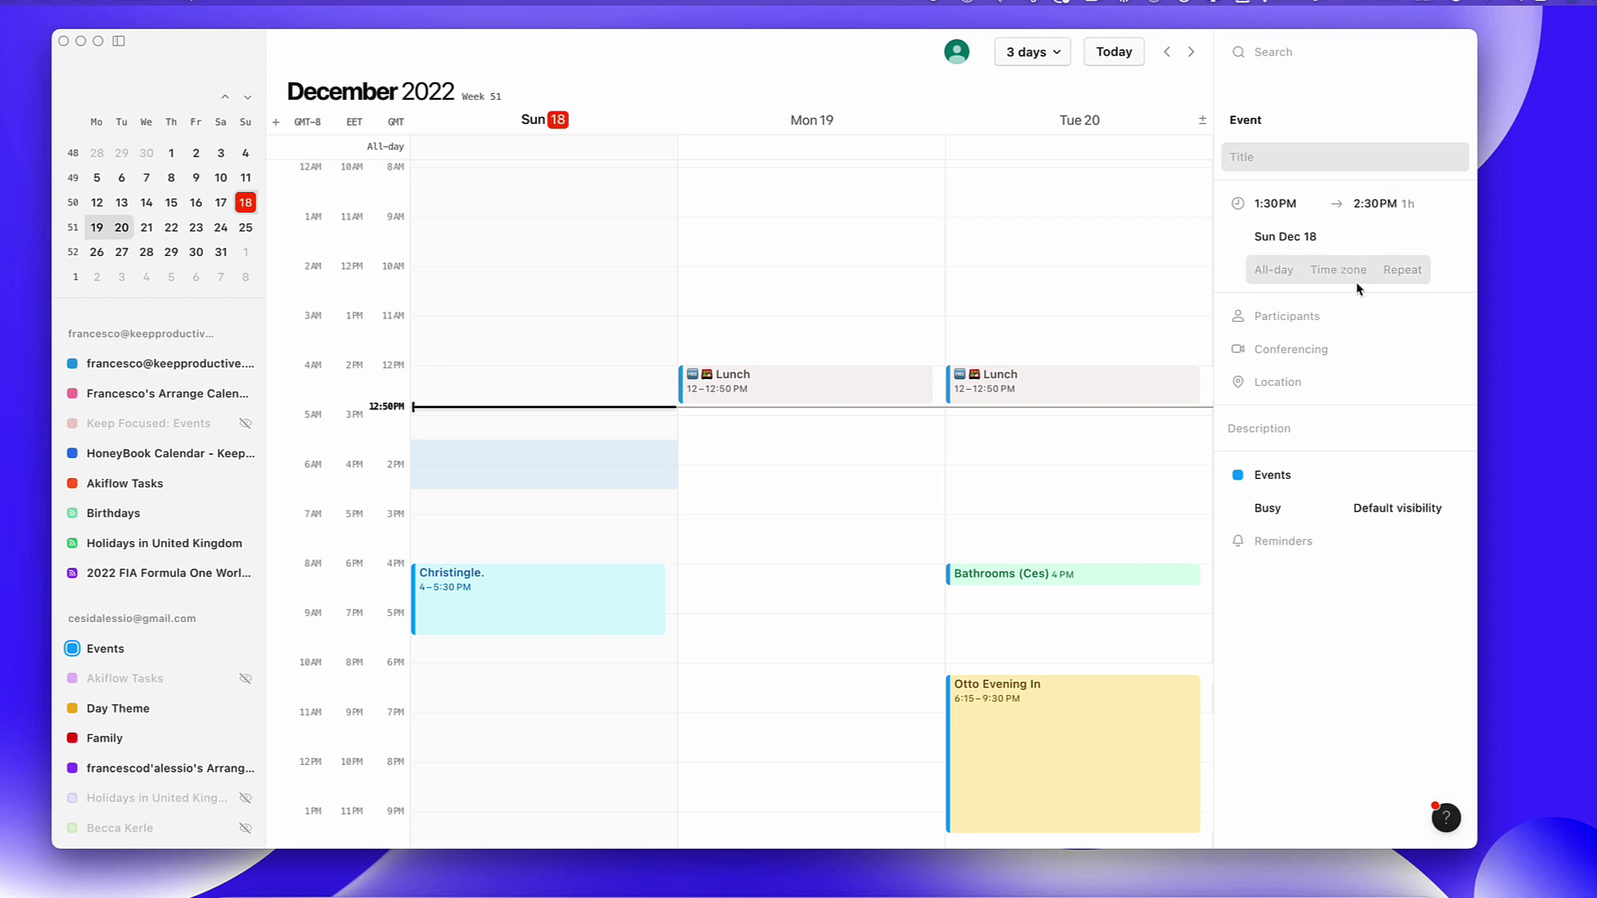
Step: Add Google Meet conferencing to the event and keep Google Meet as the default conferencing in settings
{"action": "left_click", "coordinate": [1287, 346]}
{"action": "left_click", "coordinate": [1154, 362]}
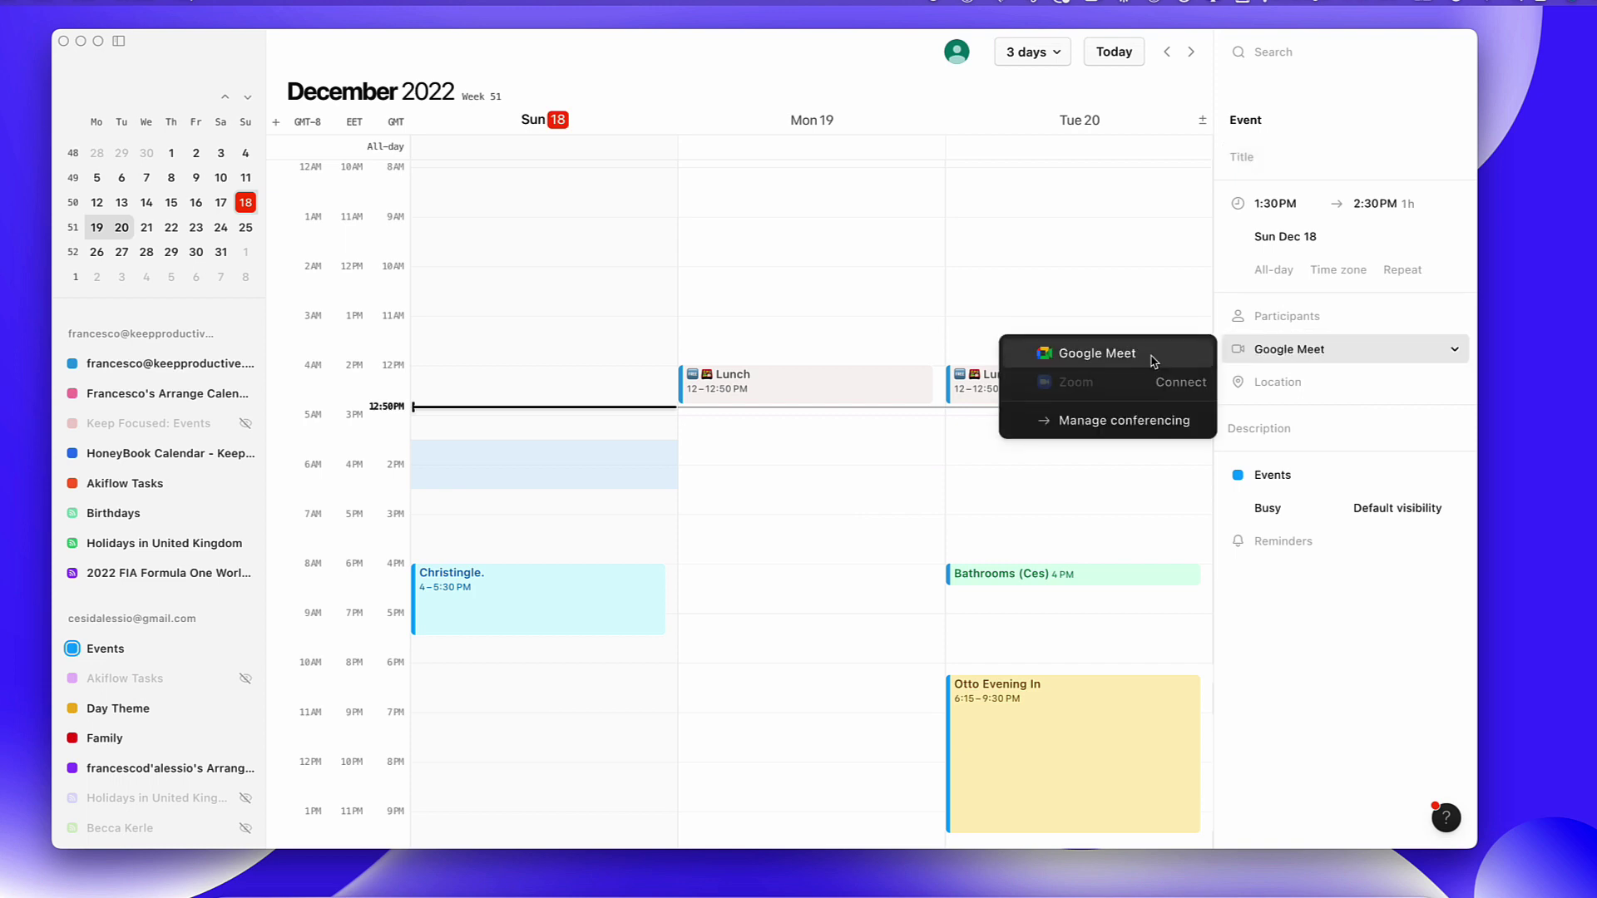
{"action": "left_click", "coordinate": [1124, 420]}
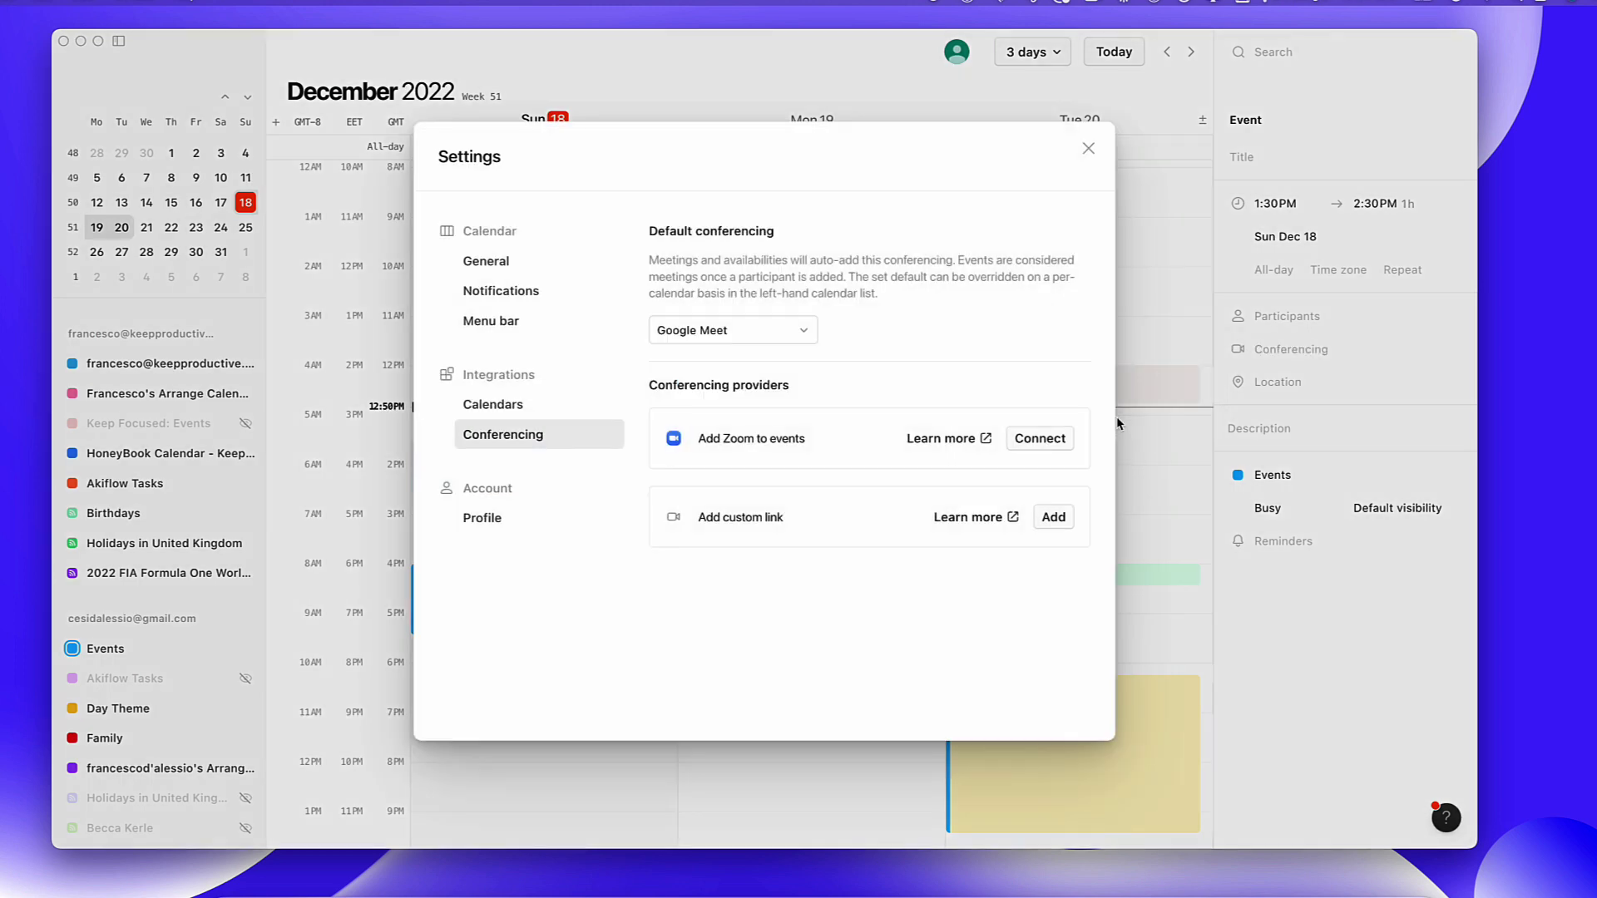
{"action": "left_click", "coordinate": [766, 336]}
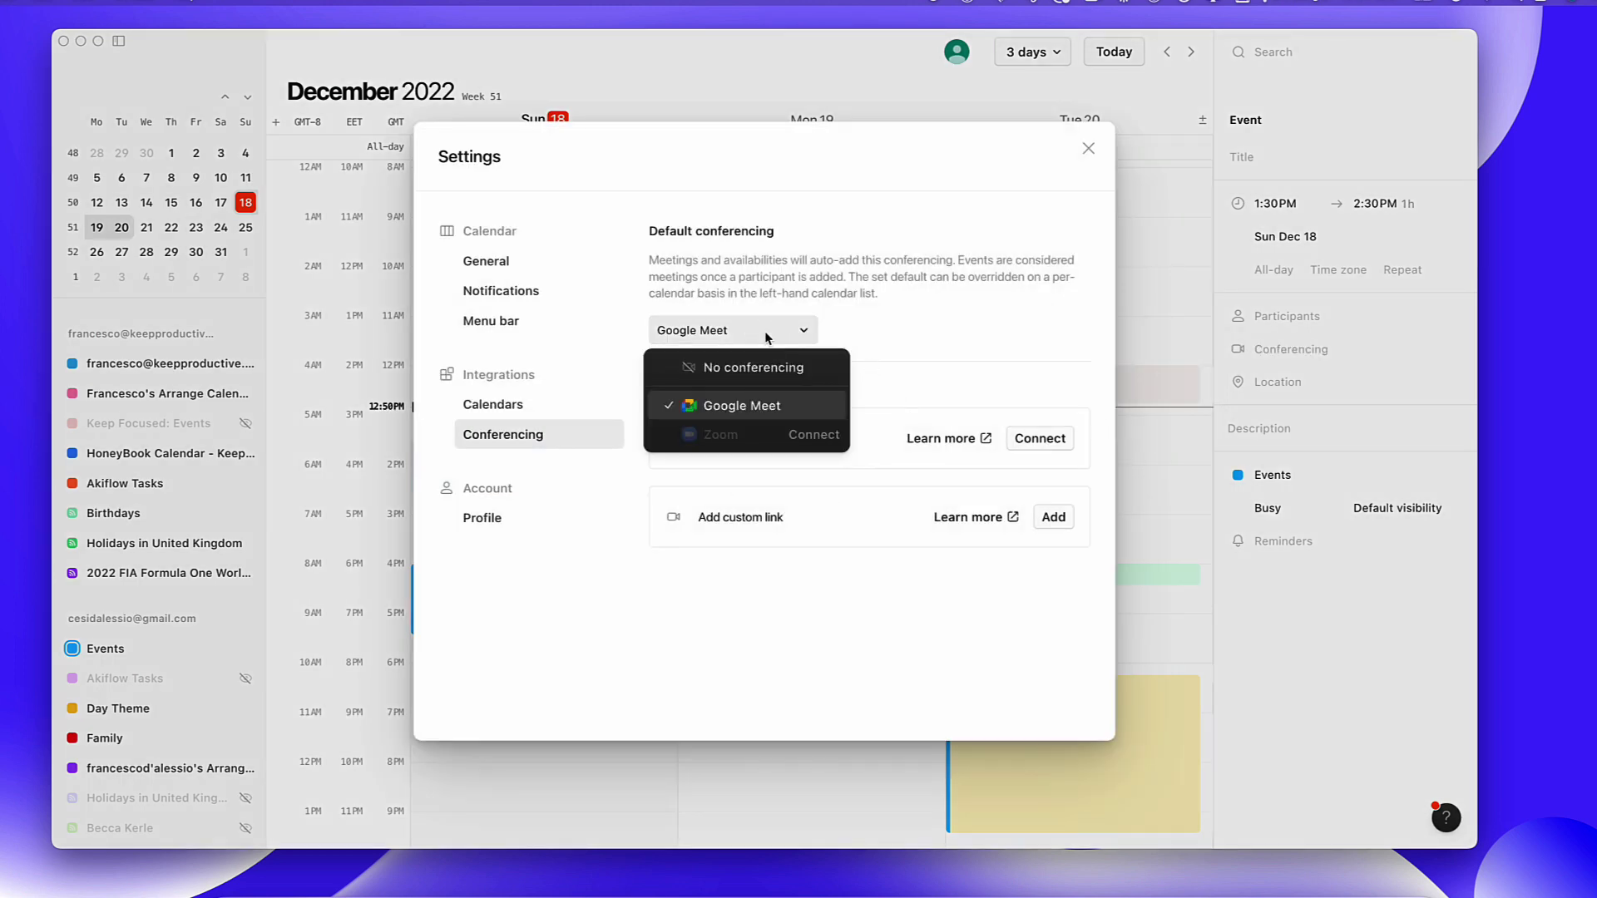
{"action": "left_click", "coordinate": [883, 323]}
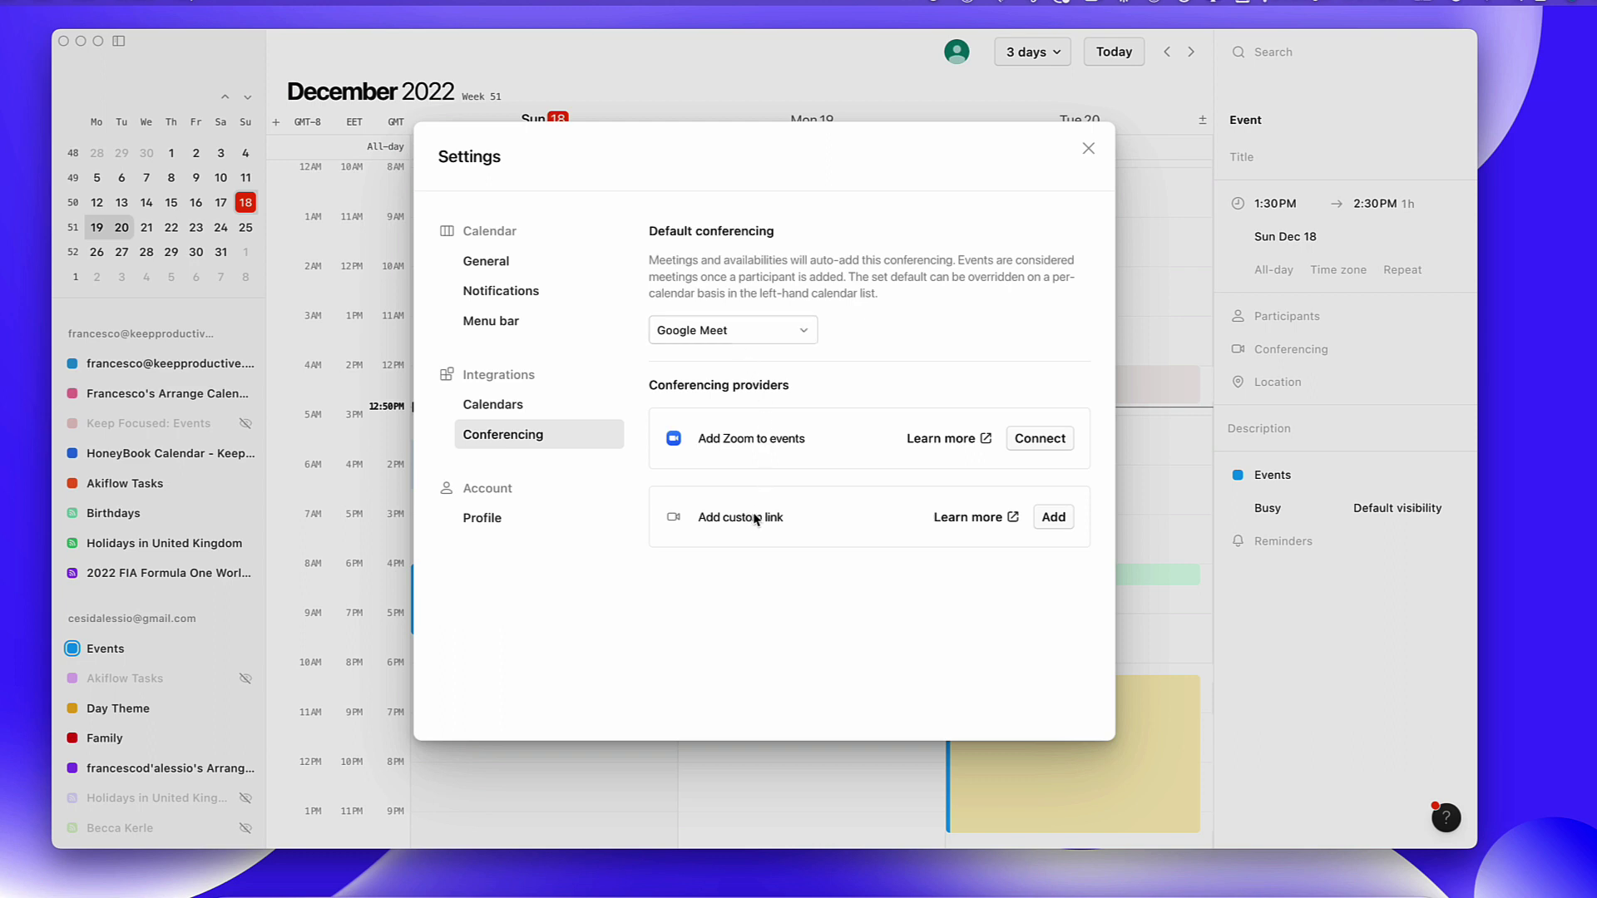
{"action": "left_click", "coordinate": [1087, 152]}
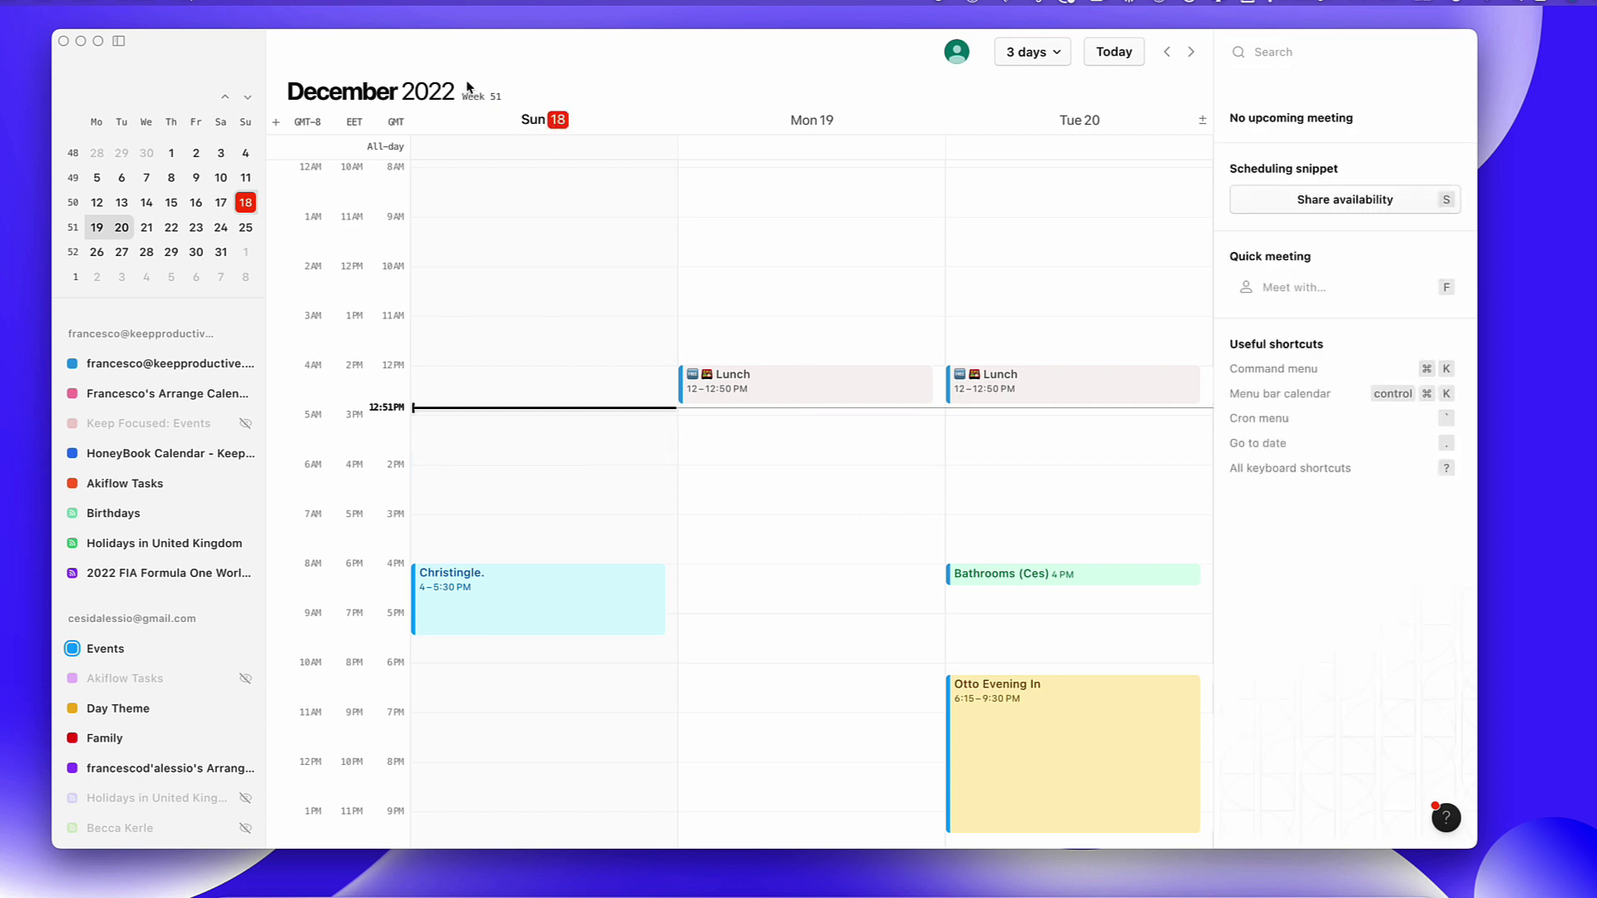
Step: In General settings, toggle Week numbers and Declined events off and back on
{"action": "left_click", "coordinate": [1058, 65]}
{"action": "mouse_move", "coordinate": [1095, 227]}
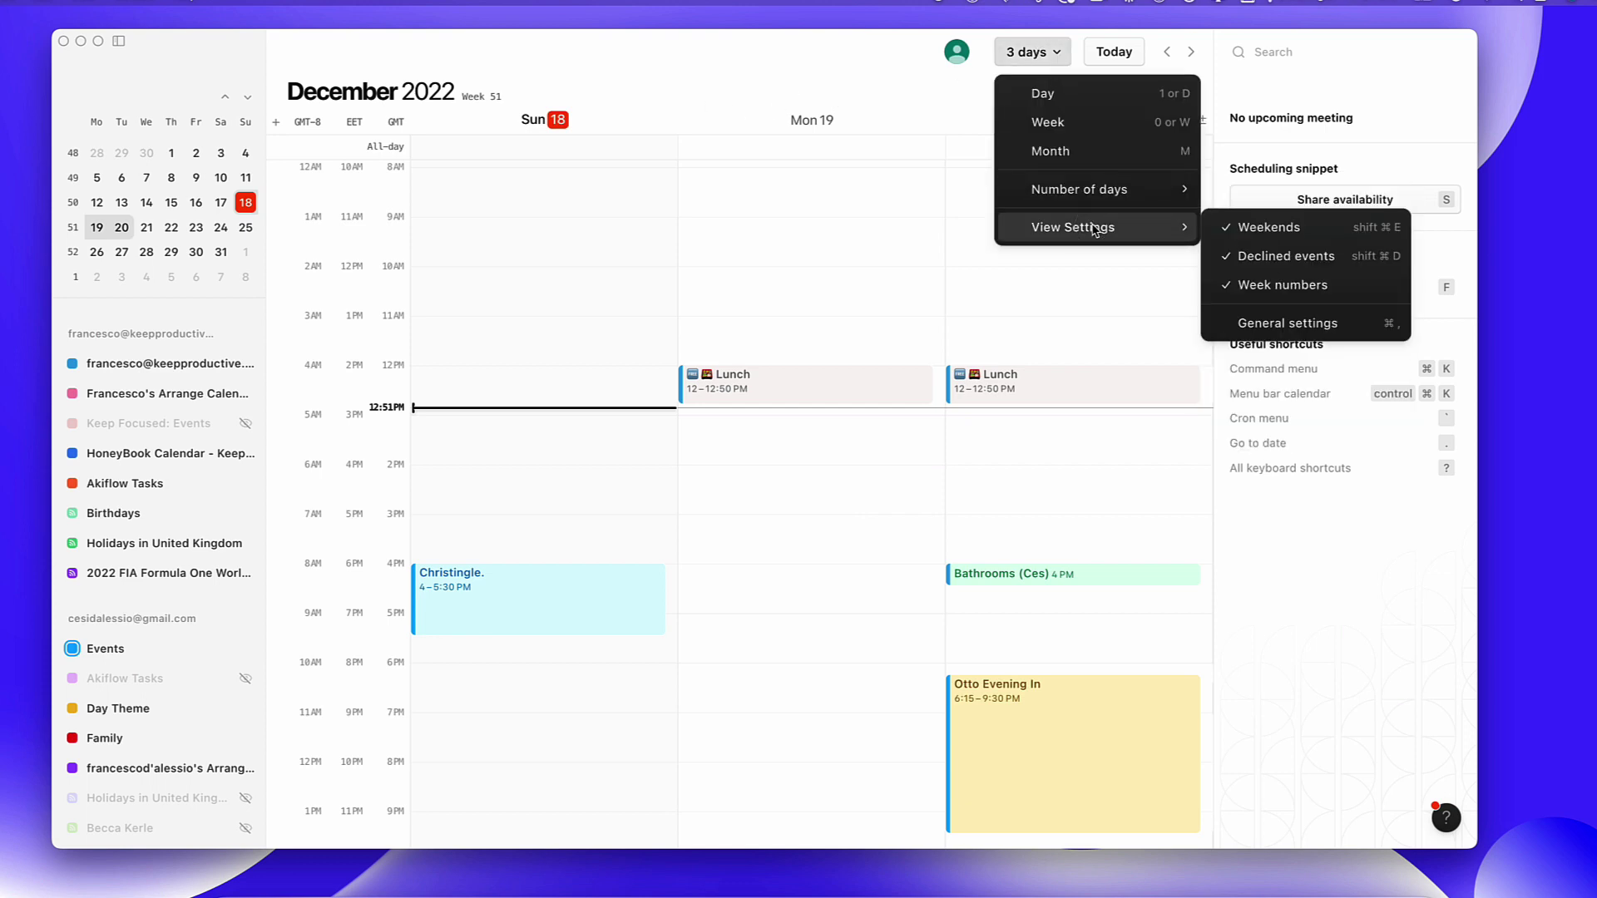
{"action": "left_click", "coordinate": [1297, 323]}
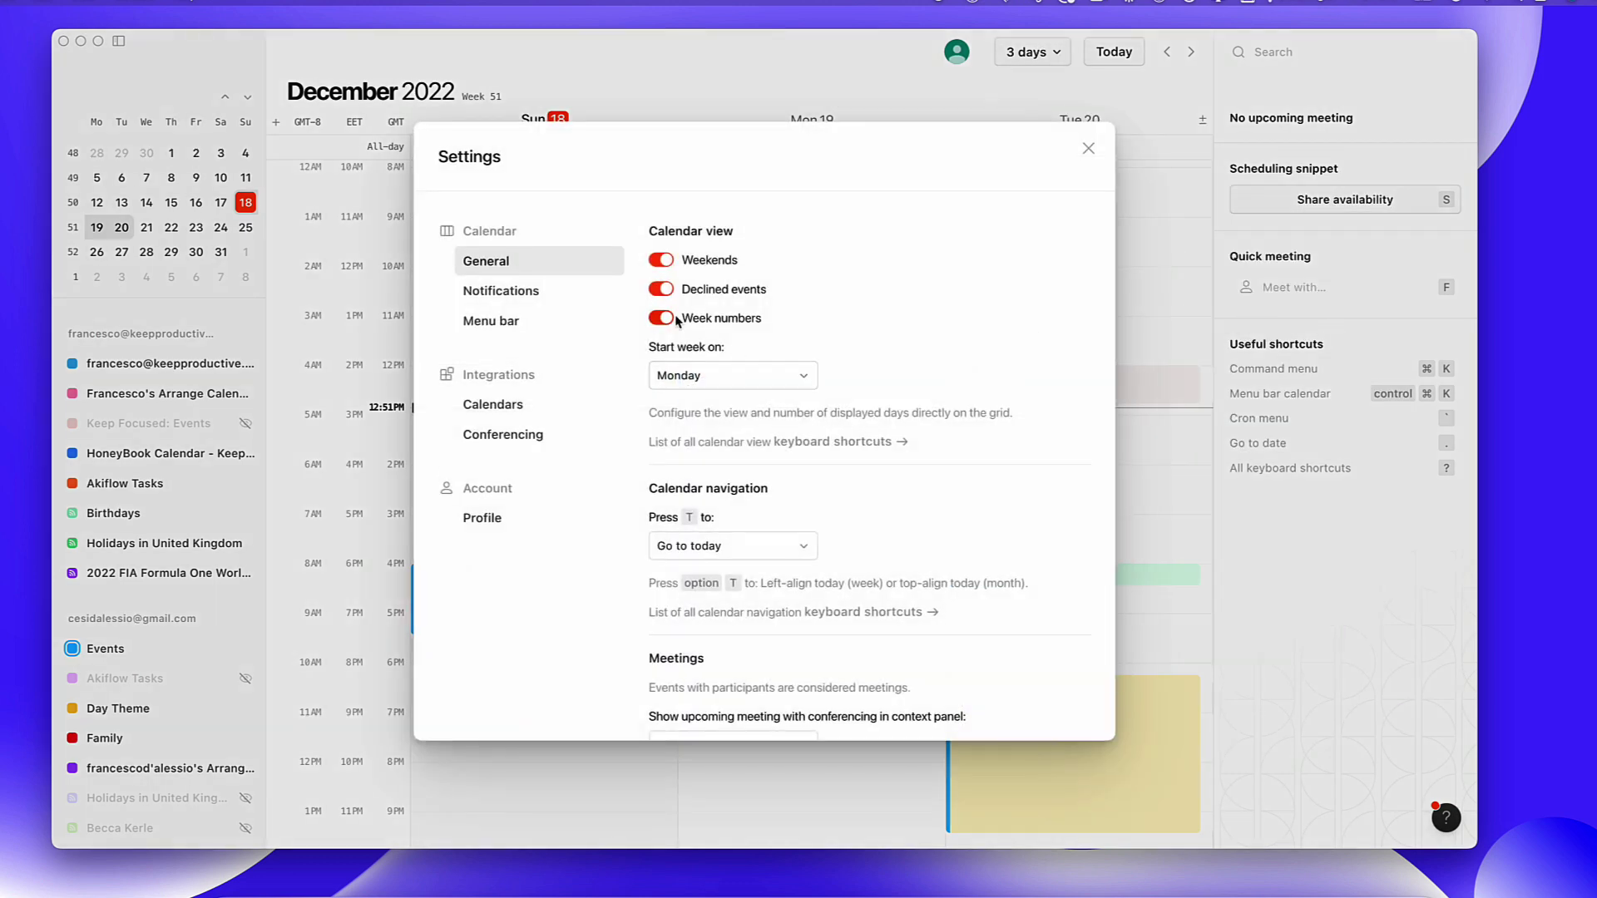
{"action": "left_click", "coordinate": [664, 321]}
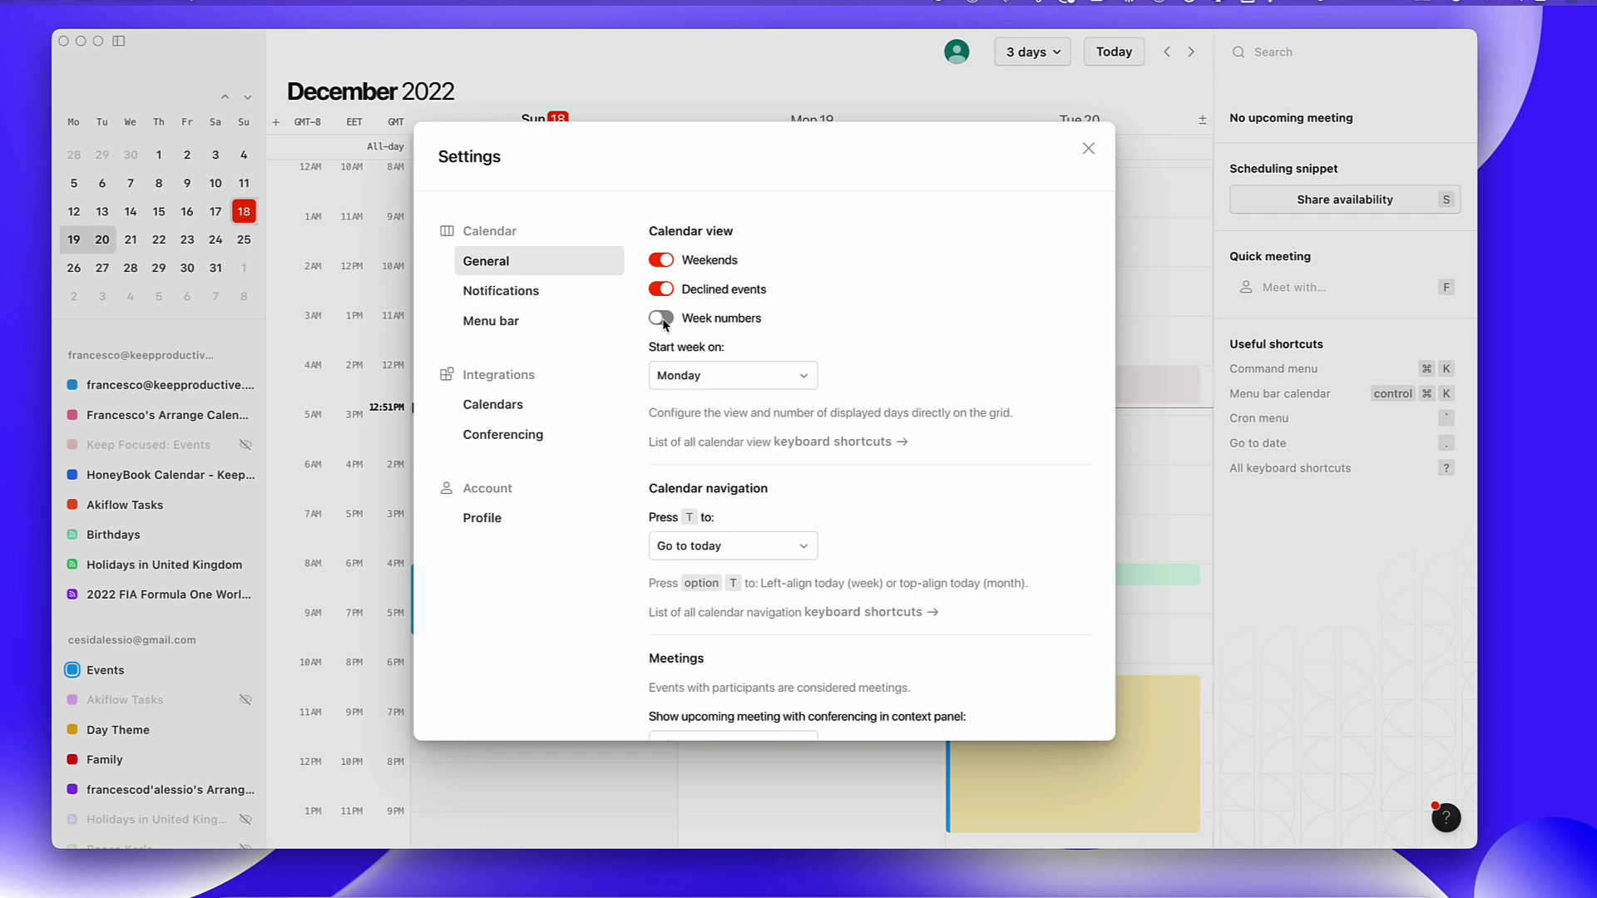
{"action": "left_click", "coordinate": [665, 321]}
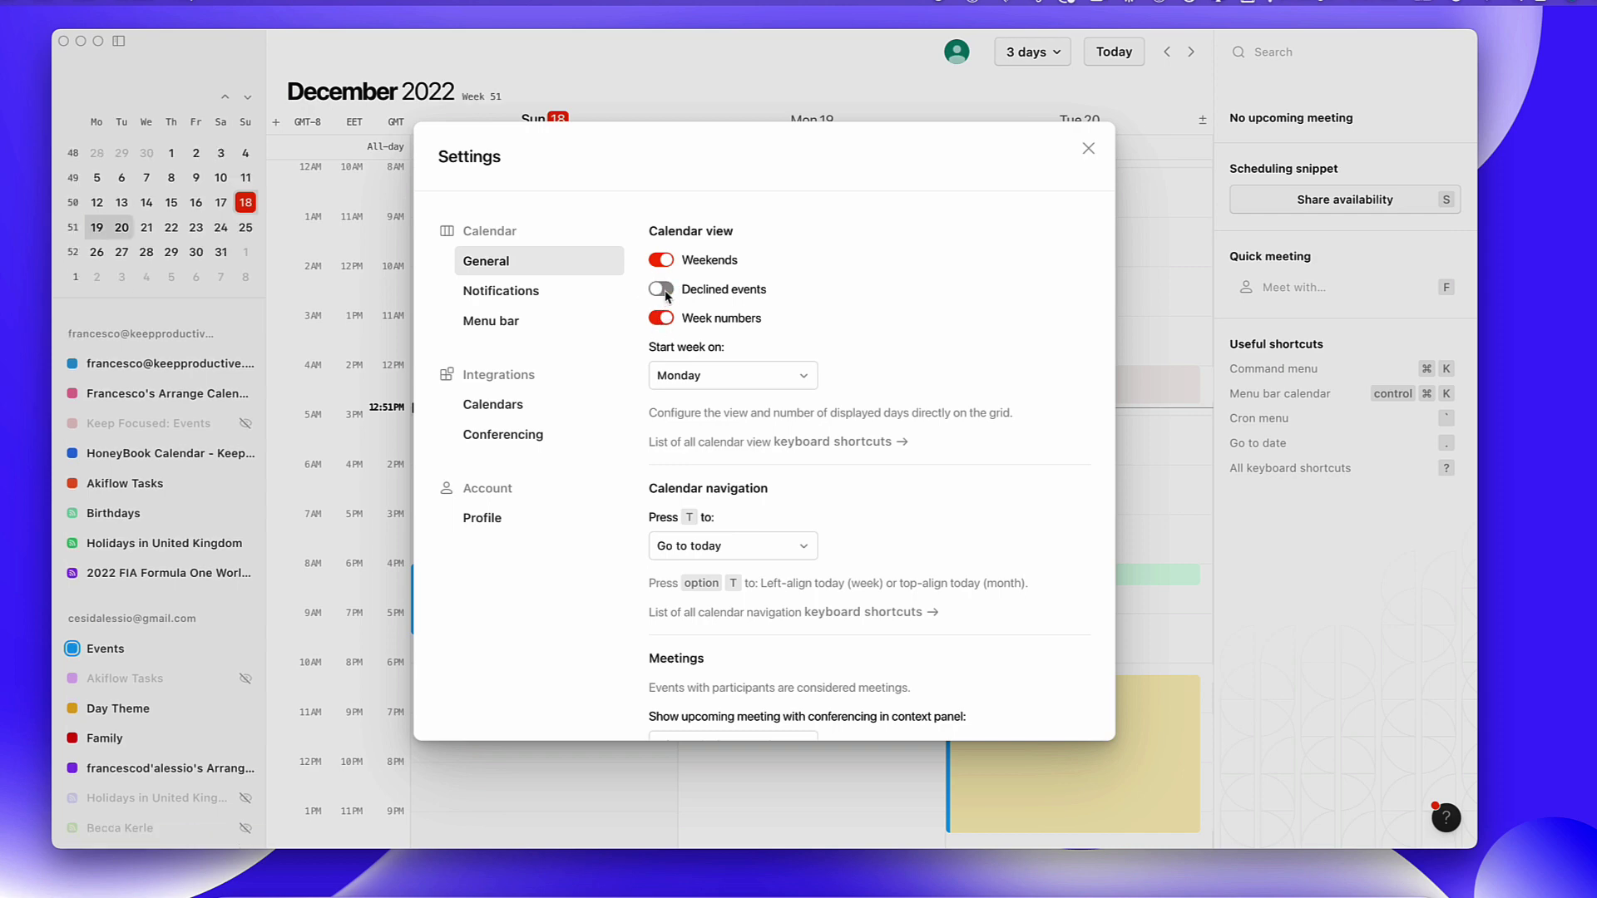
{"action": "left_click", "coordinate": [662, 291]}
{"action": "left_click", "coordinate": [662, 291]}
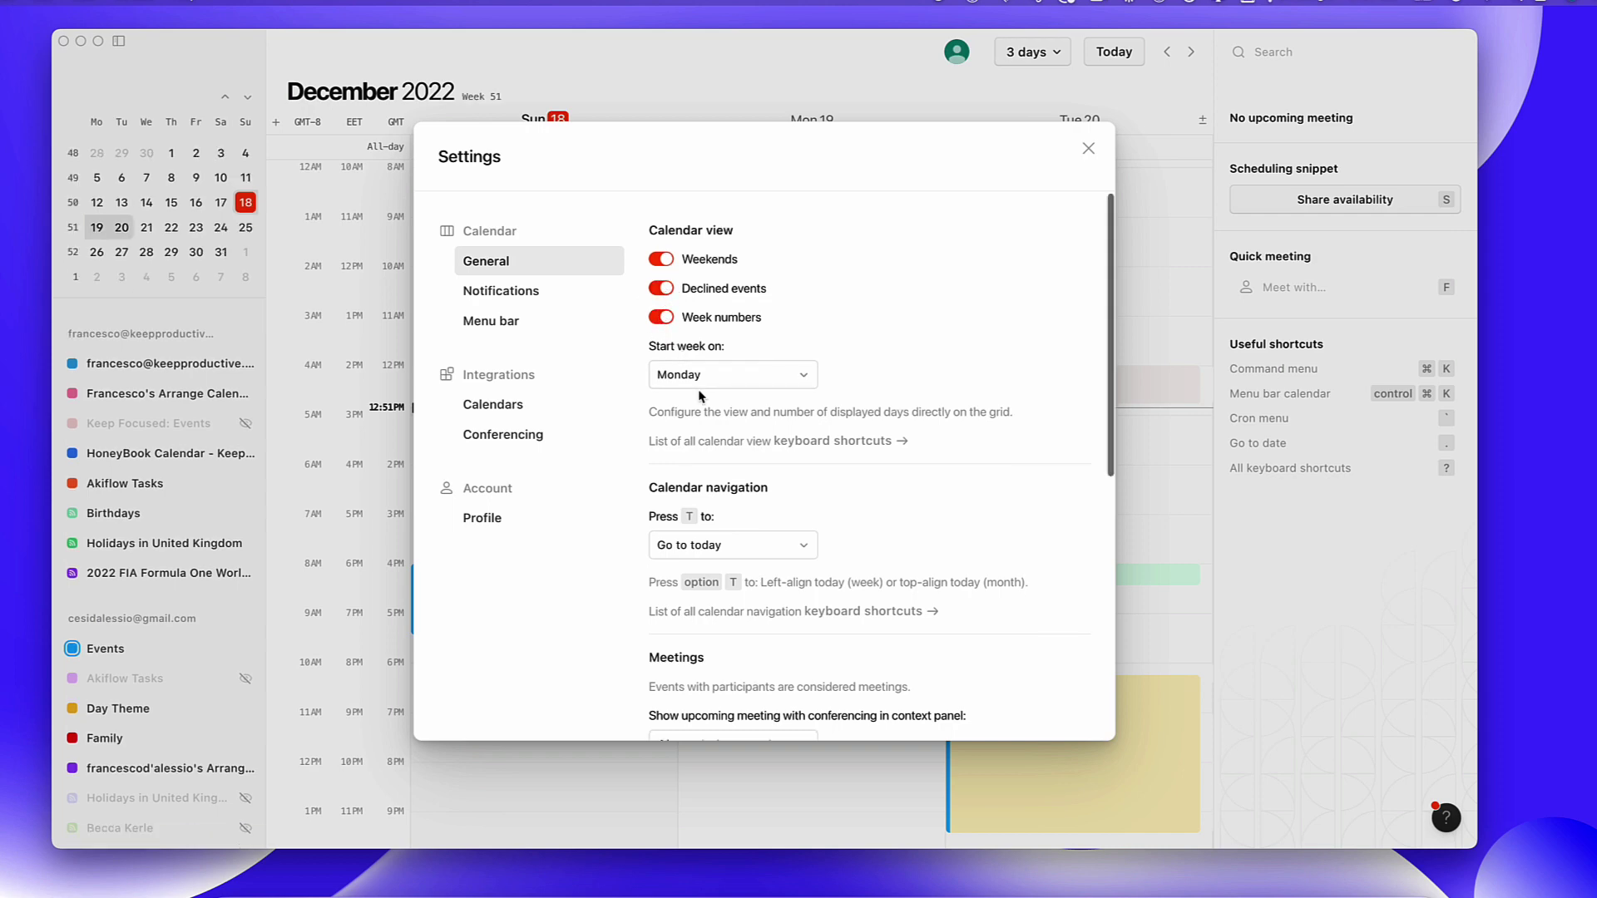
Step: Scroll through the general settings, then go to the Notifications page
{"action": "scroll", "coordinate": [690, 375], "scroll_direction": "down", "scroll_amount": 5}
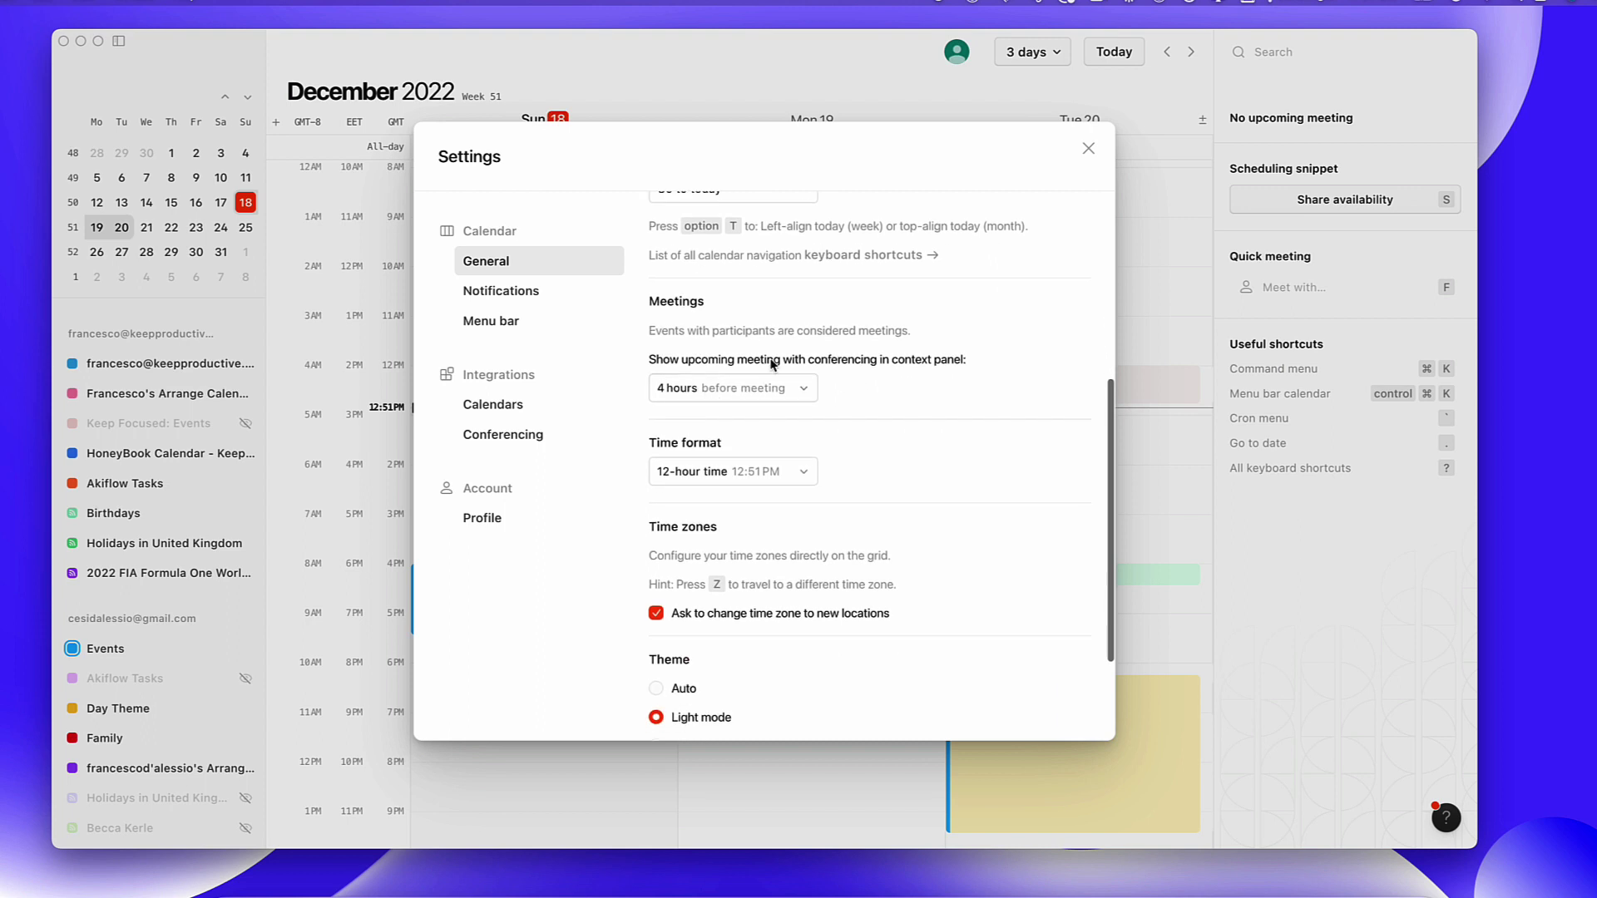
{"action": "scroll", "coordinate": [729, 471], "scroll_direction": "down", "scroll_amount": 2}
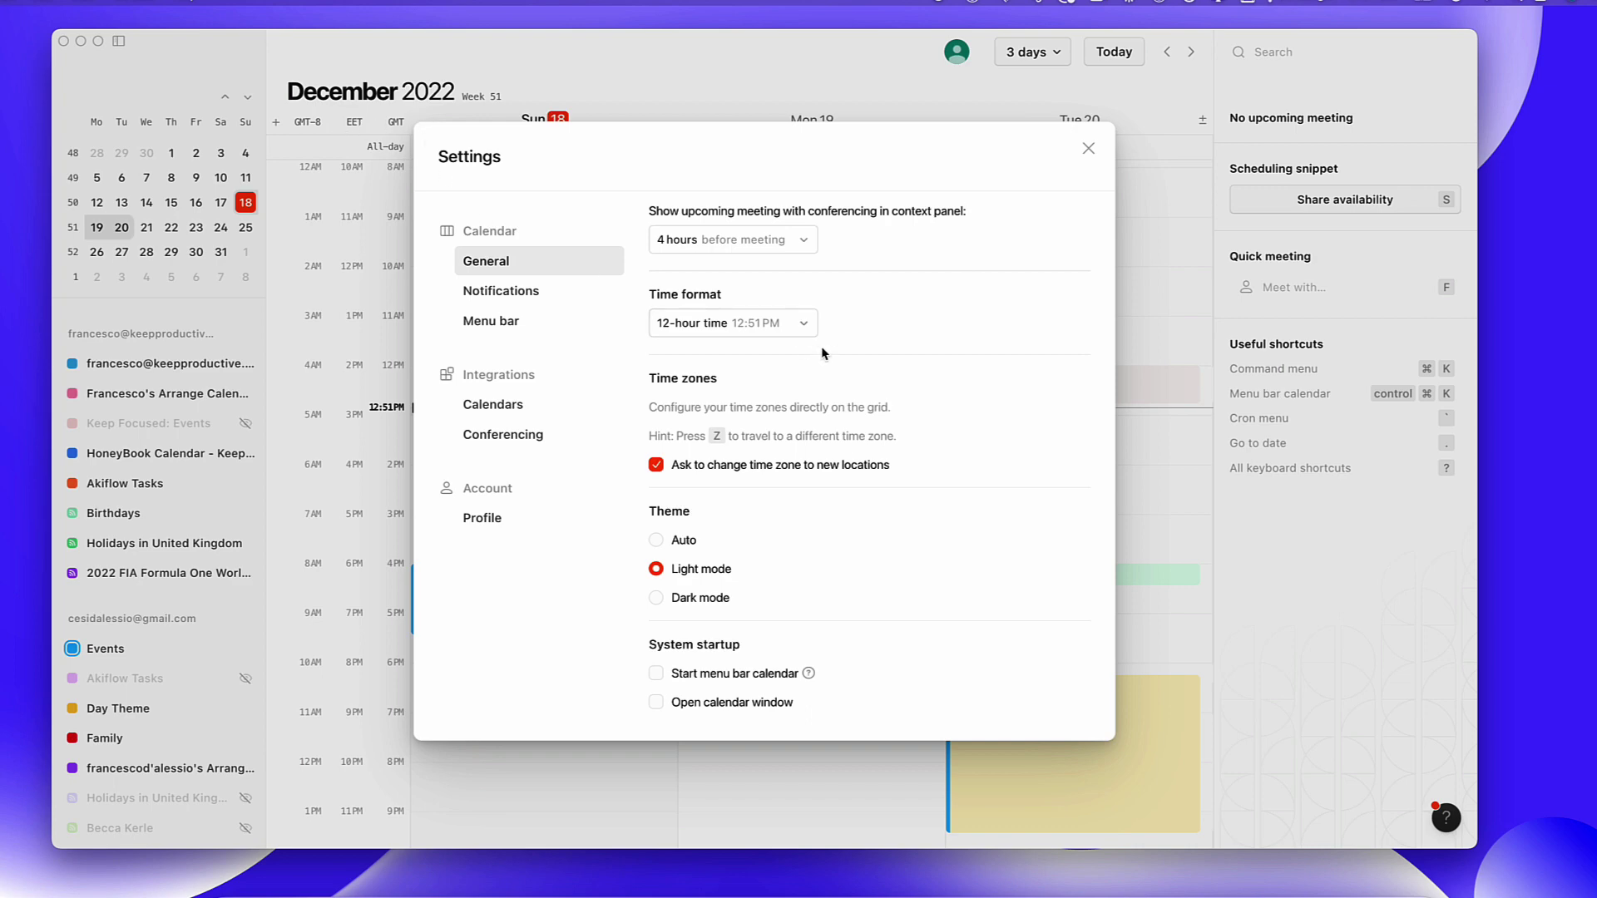
{"action": "scroll", "coordinate": [755, 562], "scroll_direction": "up", "scroll_amount": 5}
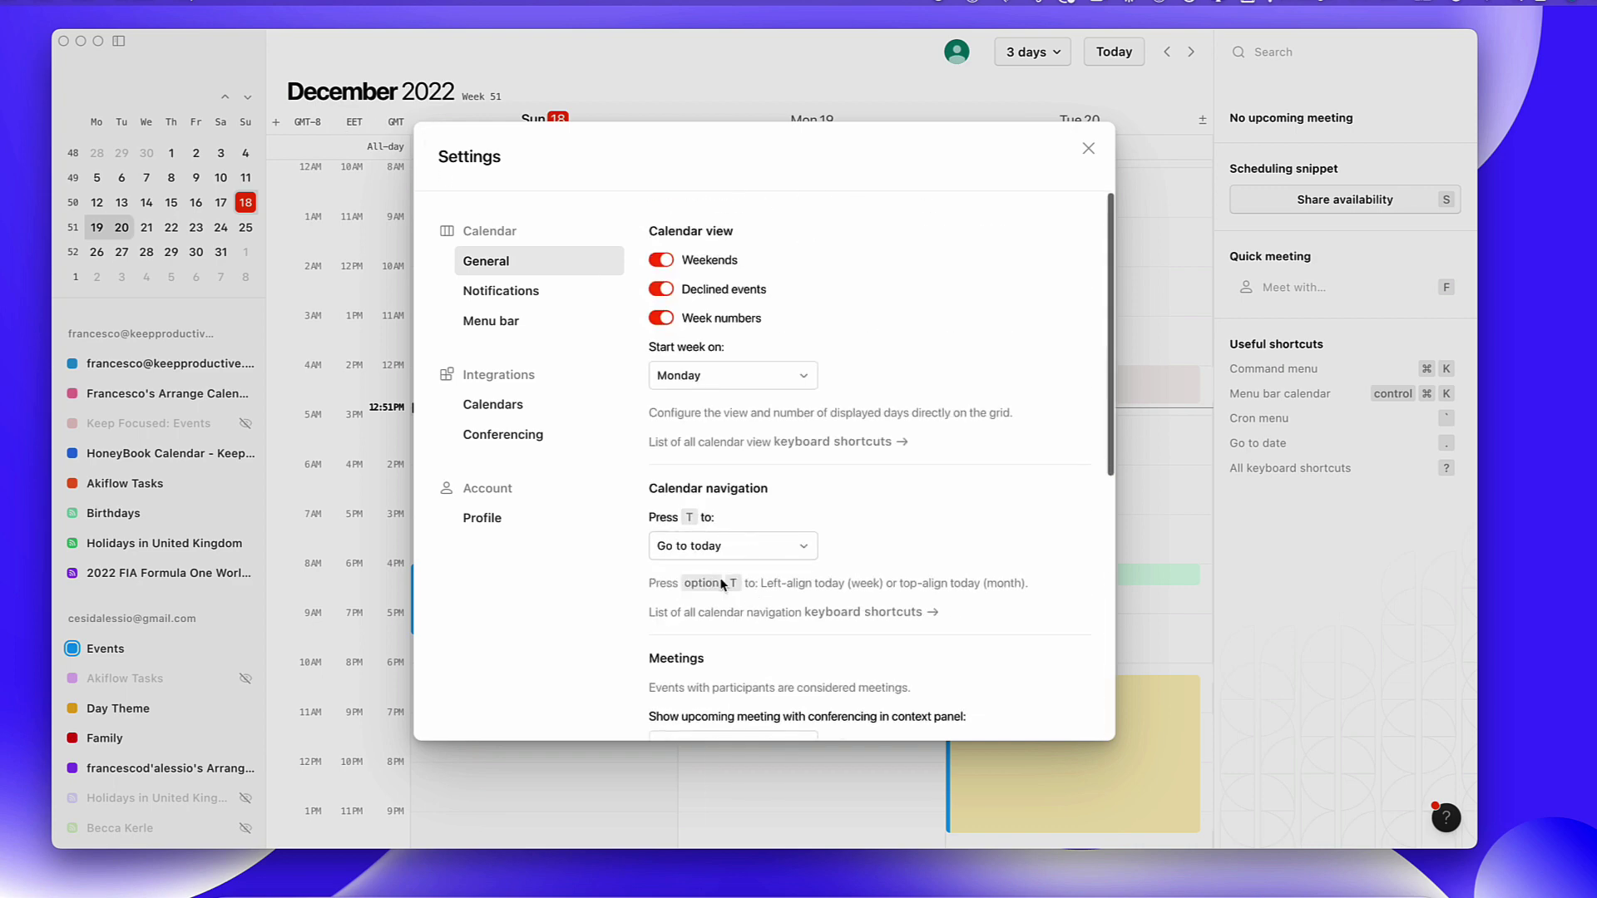
{"action": "scroll", "coordinate": [722, 582], "scroll_direction": "down", "scroll_amount": 5}
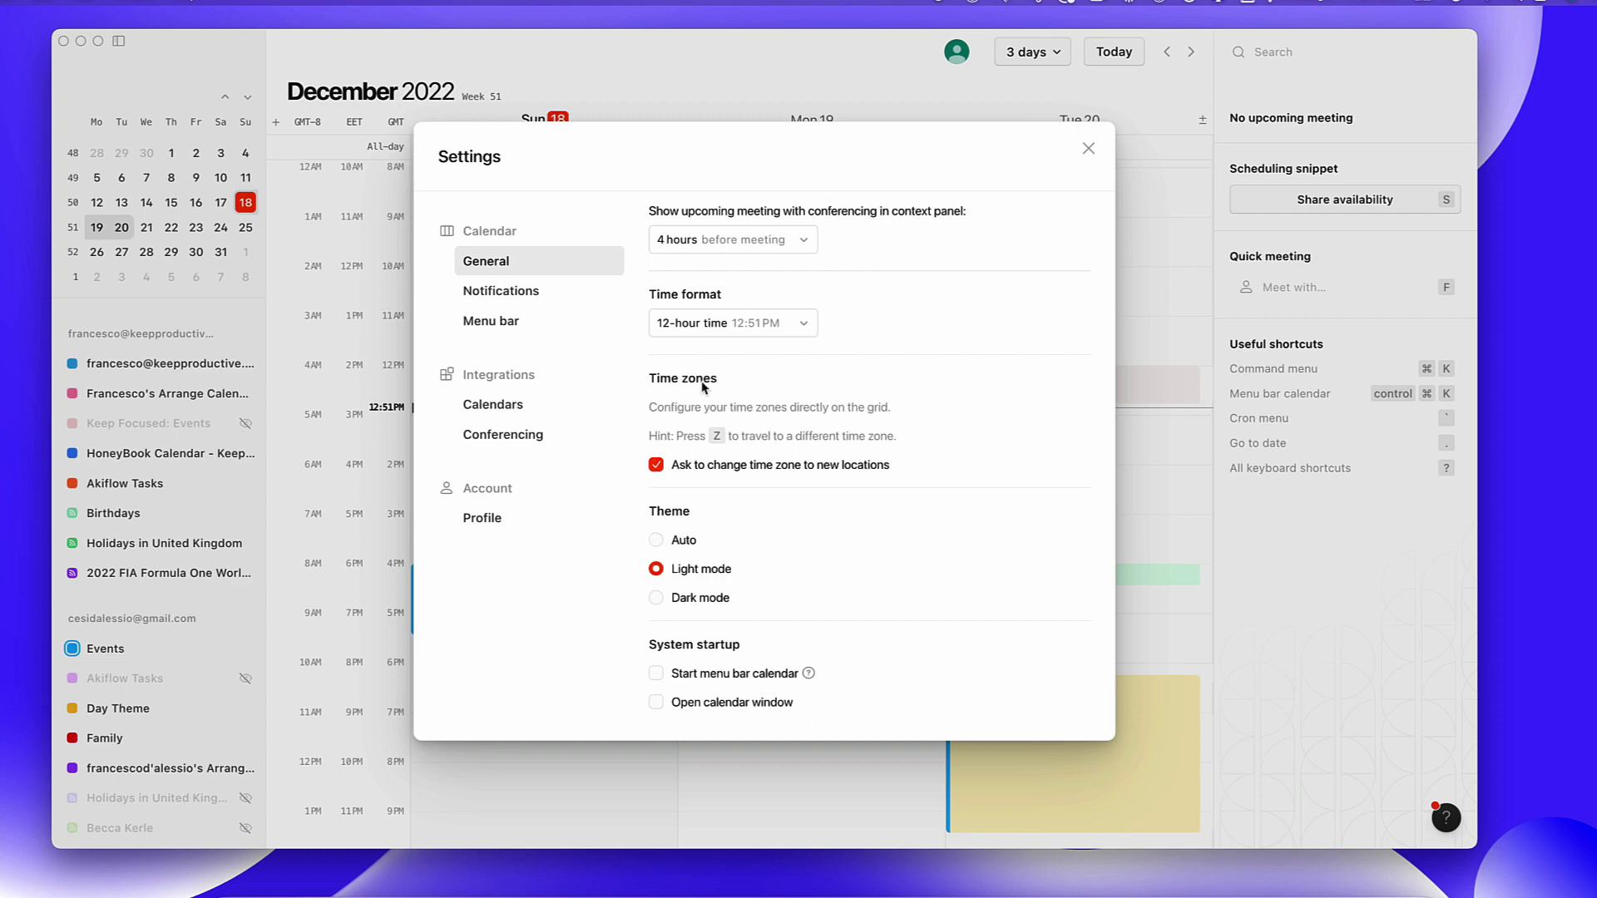
{"action": "scroll", "coordinate": [701, 385], "scroll_direction": "up", "scroll_amount": 6}
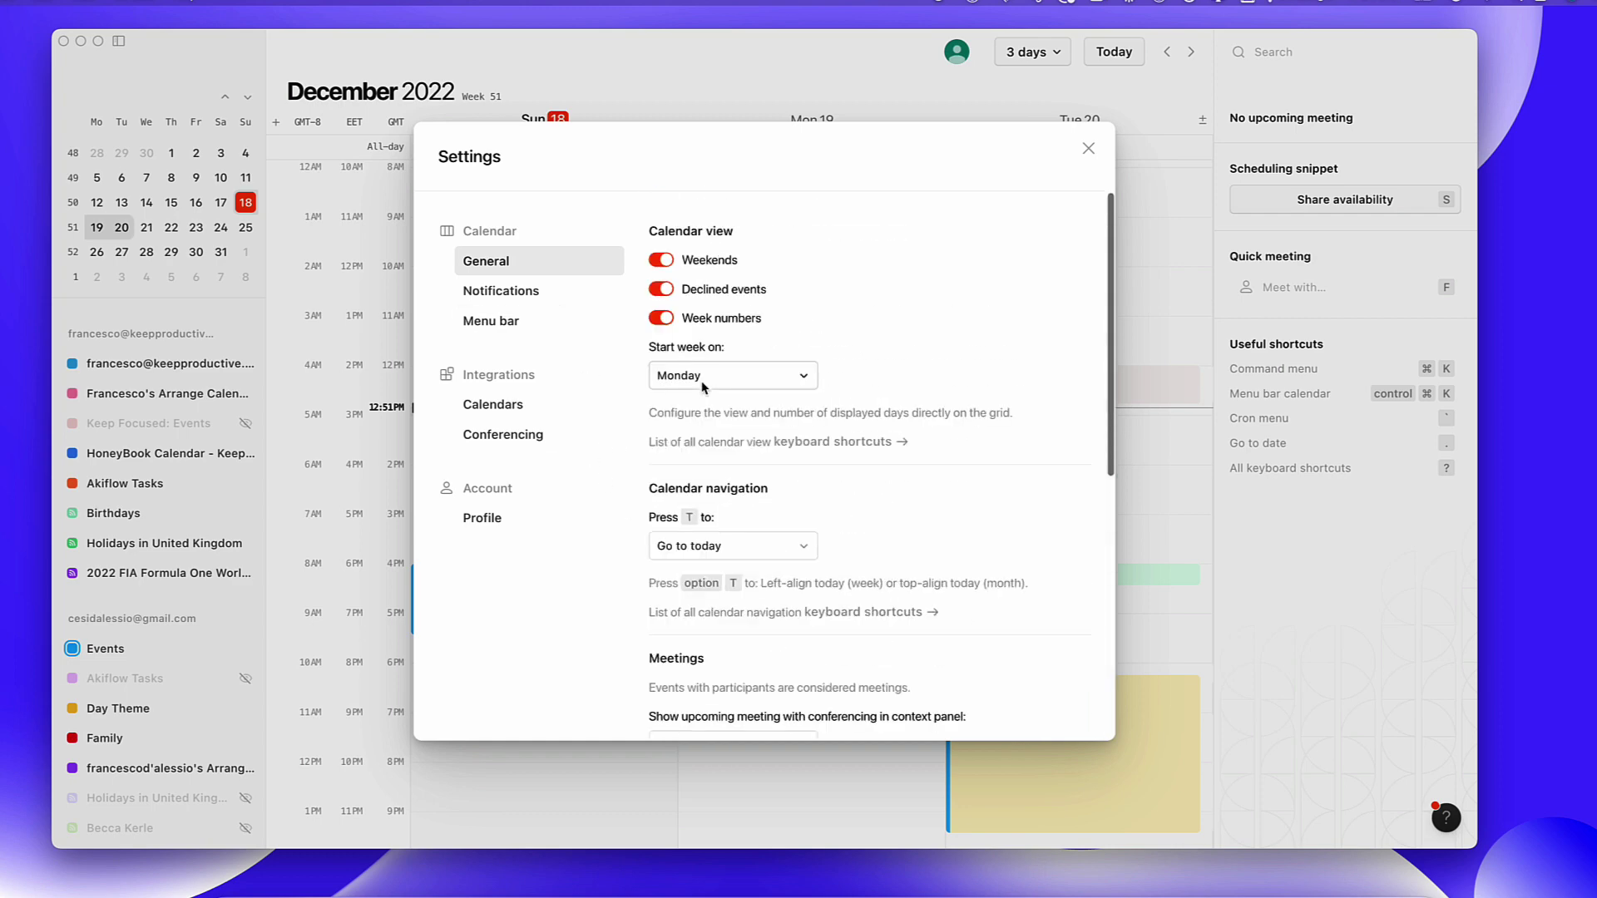
{"action": "left_click", "coordinate": [560, 307]}
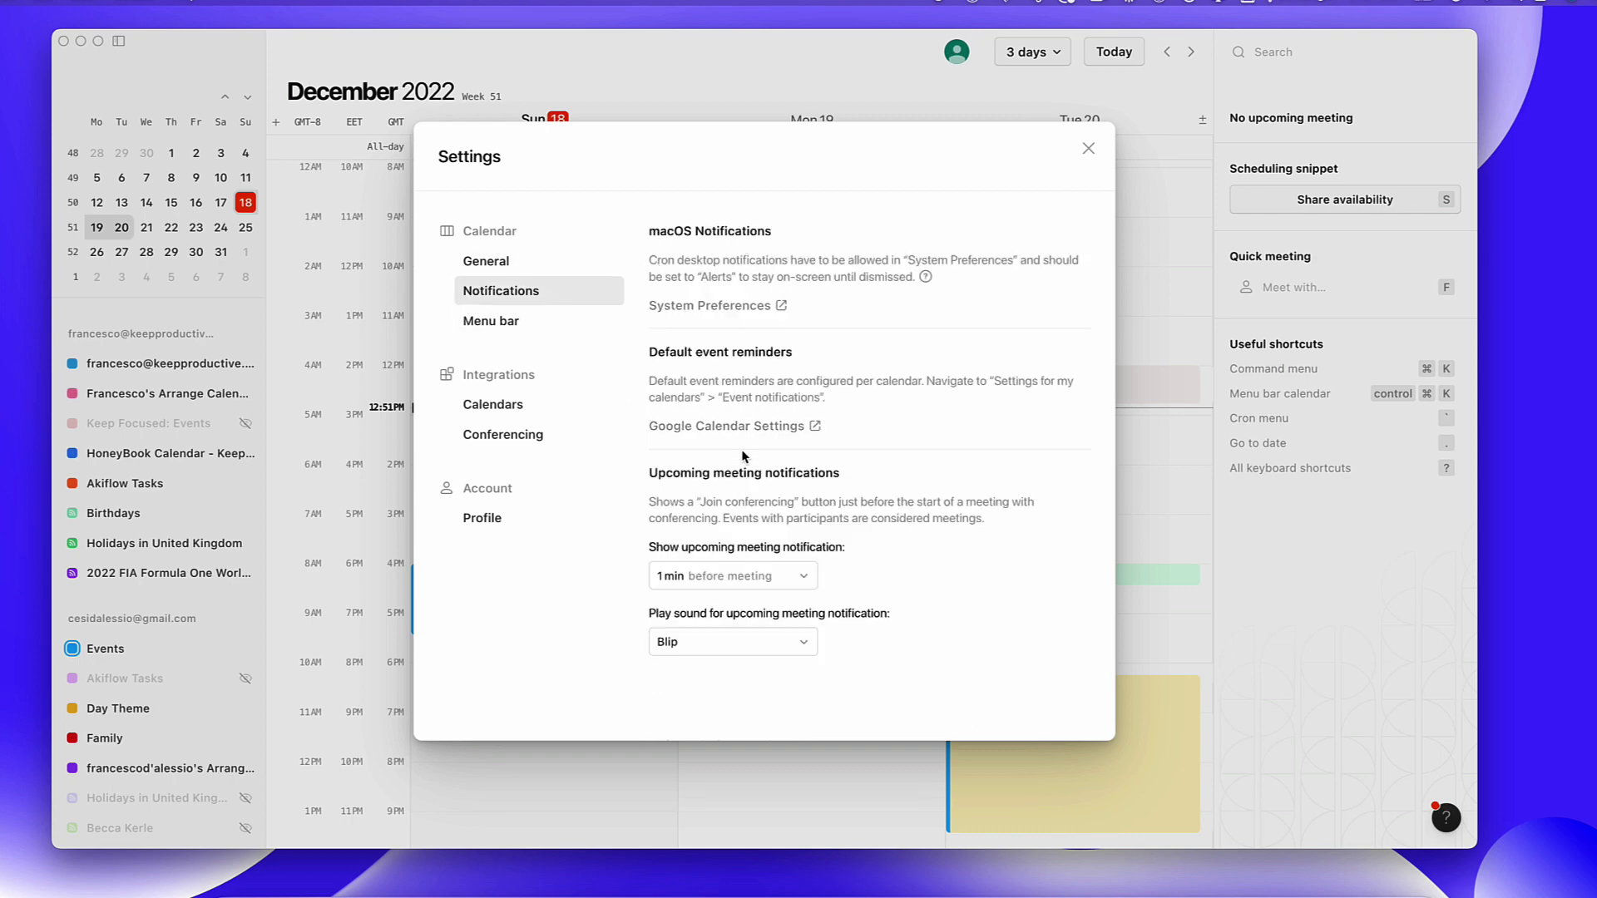
Step: Review the Menu bar and Notifications settings and the menu-bar list of upcoming events
{"action": "left_click", "coordinate": [557, 323]}
{"action": "left_click", "coordinate": [546, 304]}
{"action": "left_click", "coordinate": [1270, 5]}
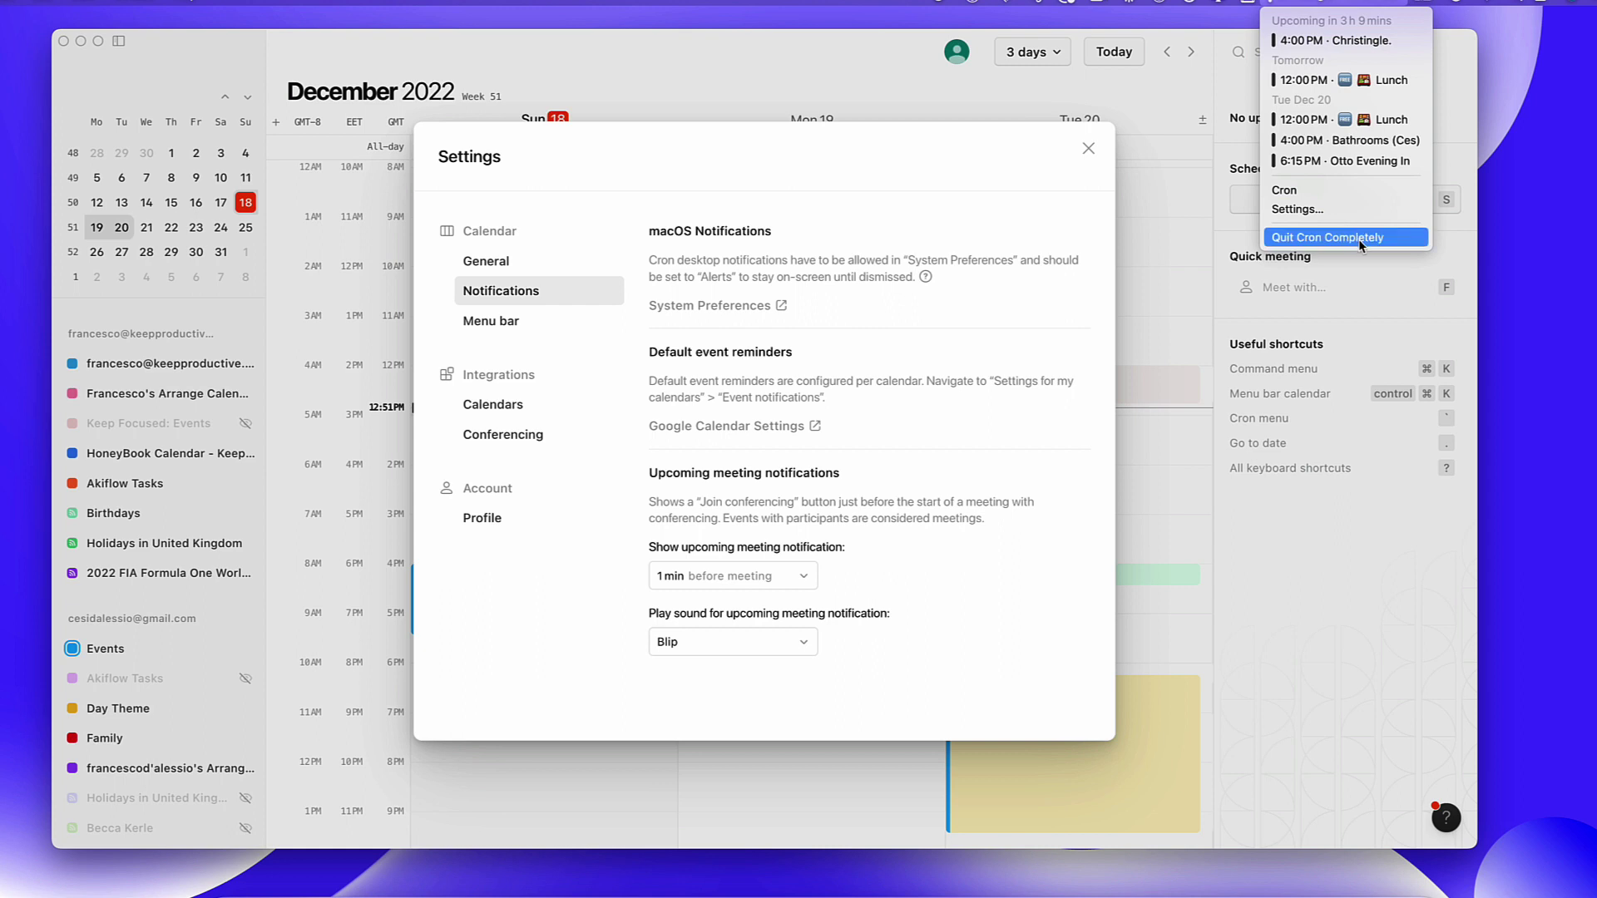
{"action": "left_click", "coordinate": [991, 408]}
Step: Review the Calendars account and Profile settings, then cancel out of Settings
{"action": "left_click", "coordinate": [573, 405]}
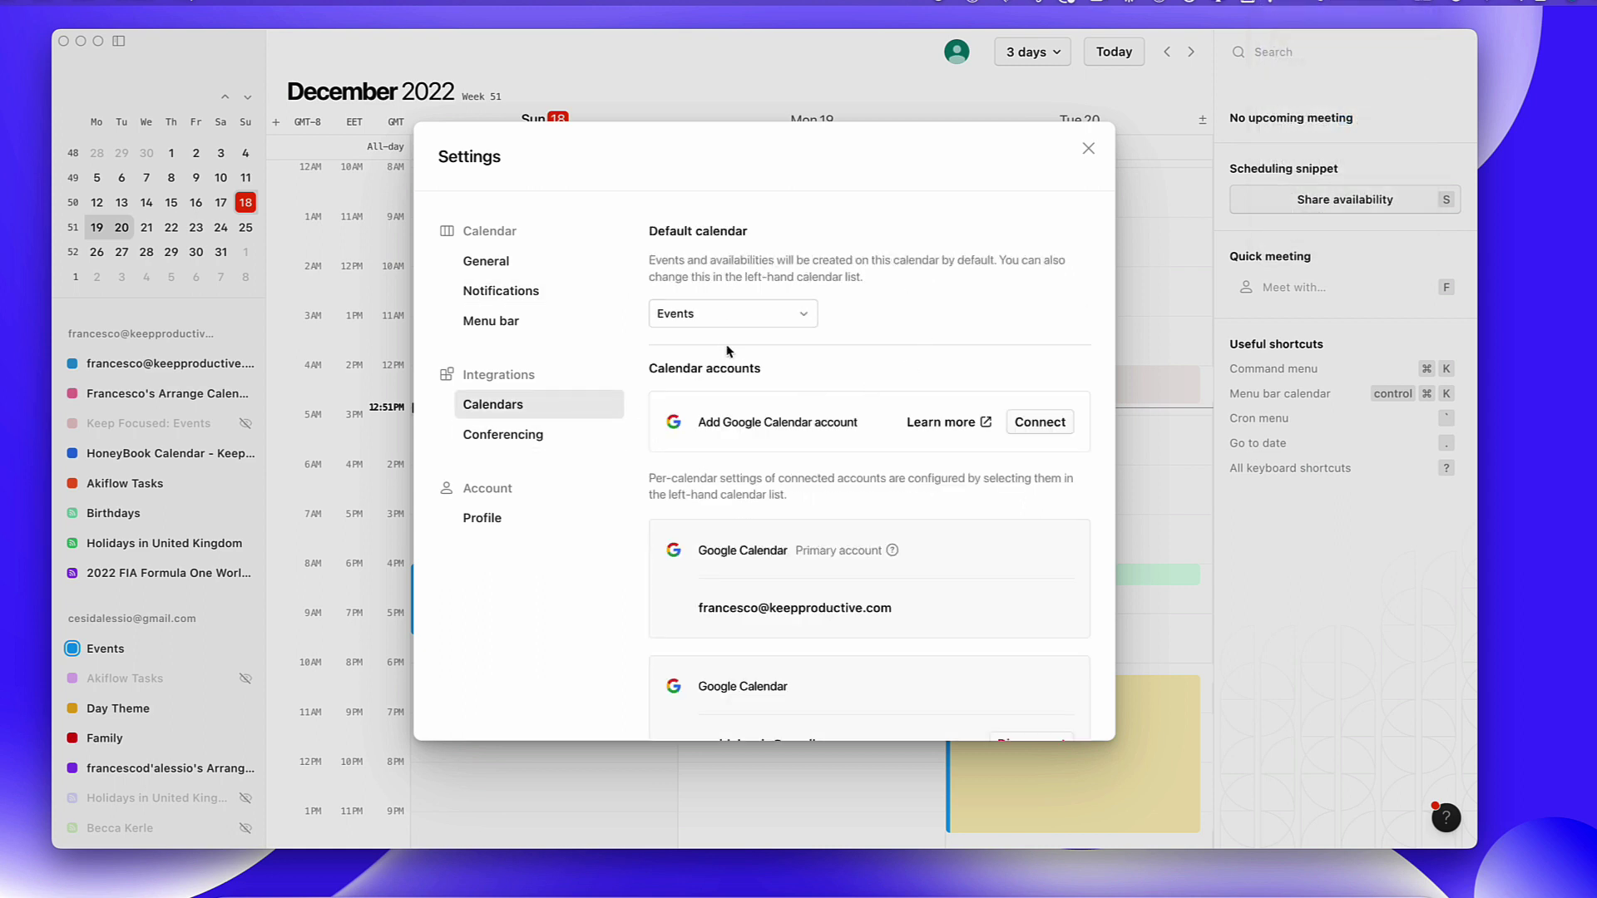
{"action": "scroll", "coordinate": [707, 441], "scroll_direction": "down", "scroll_amount": 5}
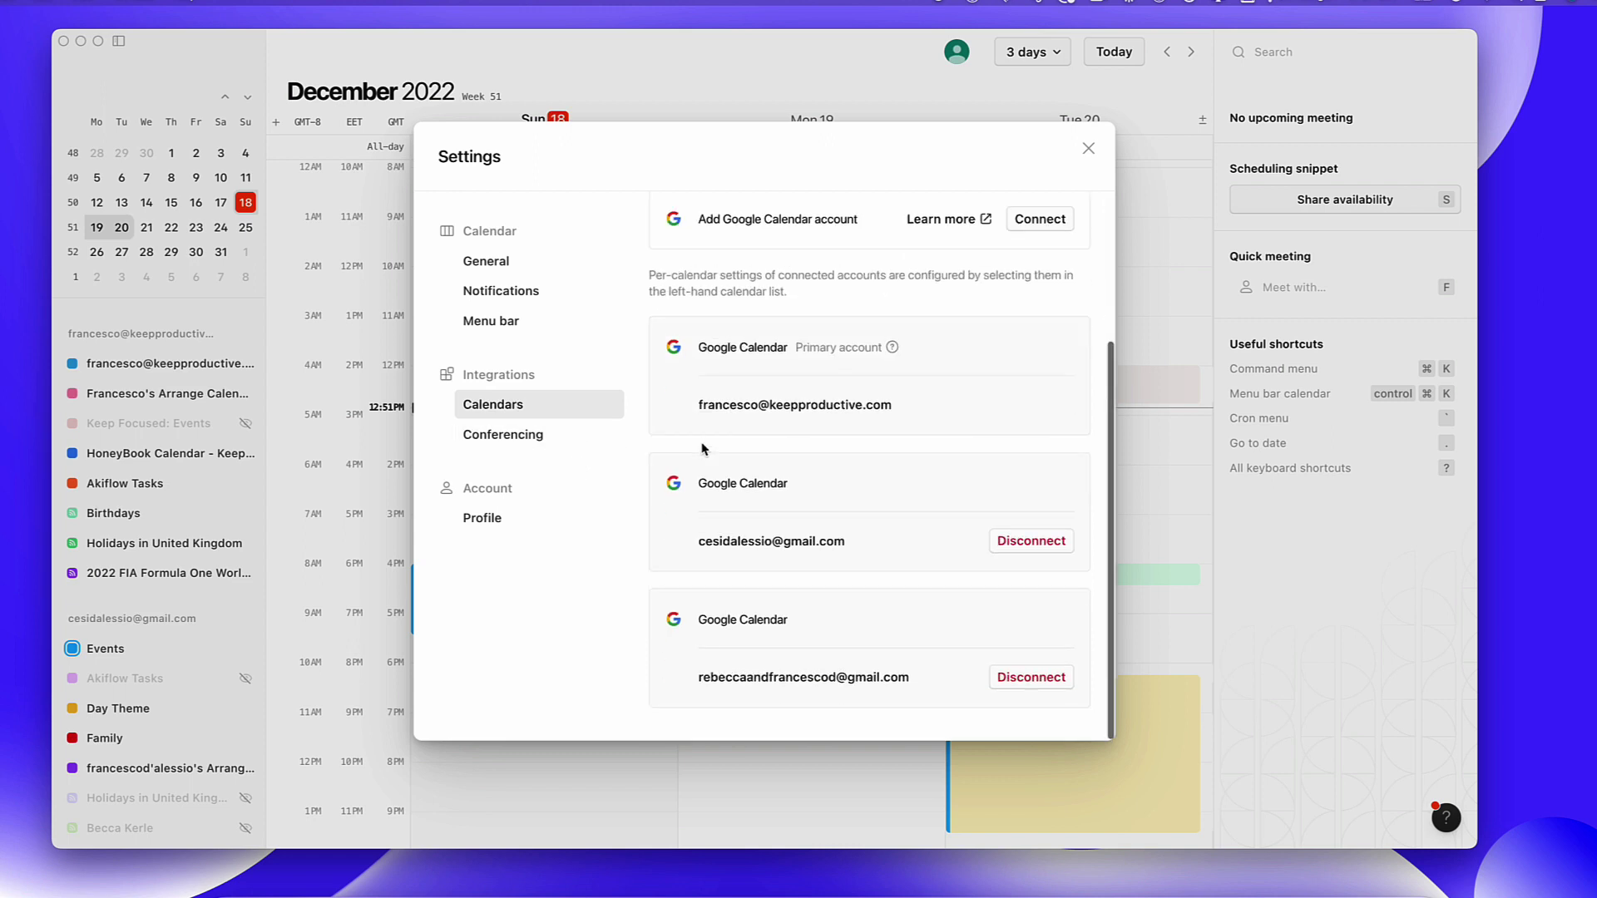
{"action": "scroll", "coordinate": [706, 445], "scroll_direction": "up", "scroll_amount": 5}
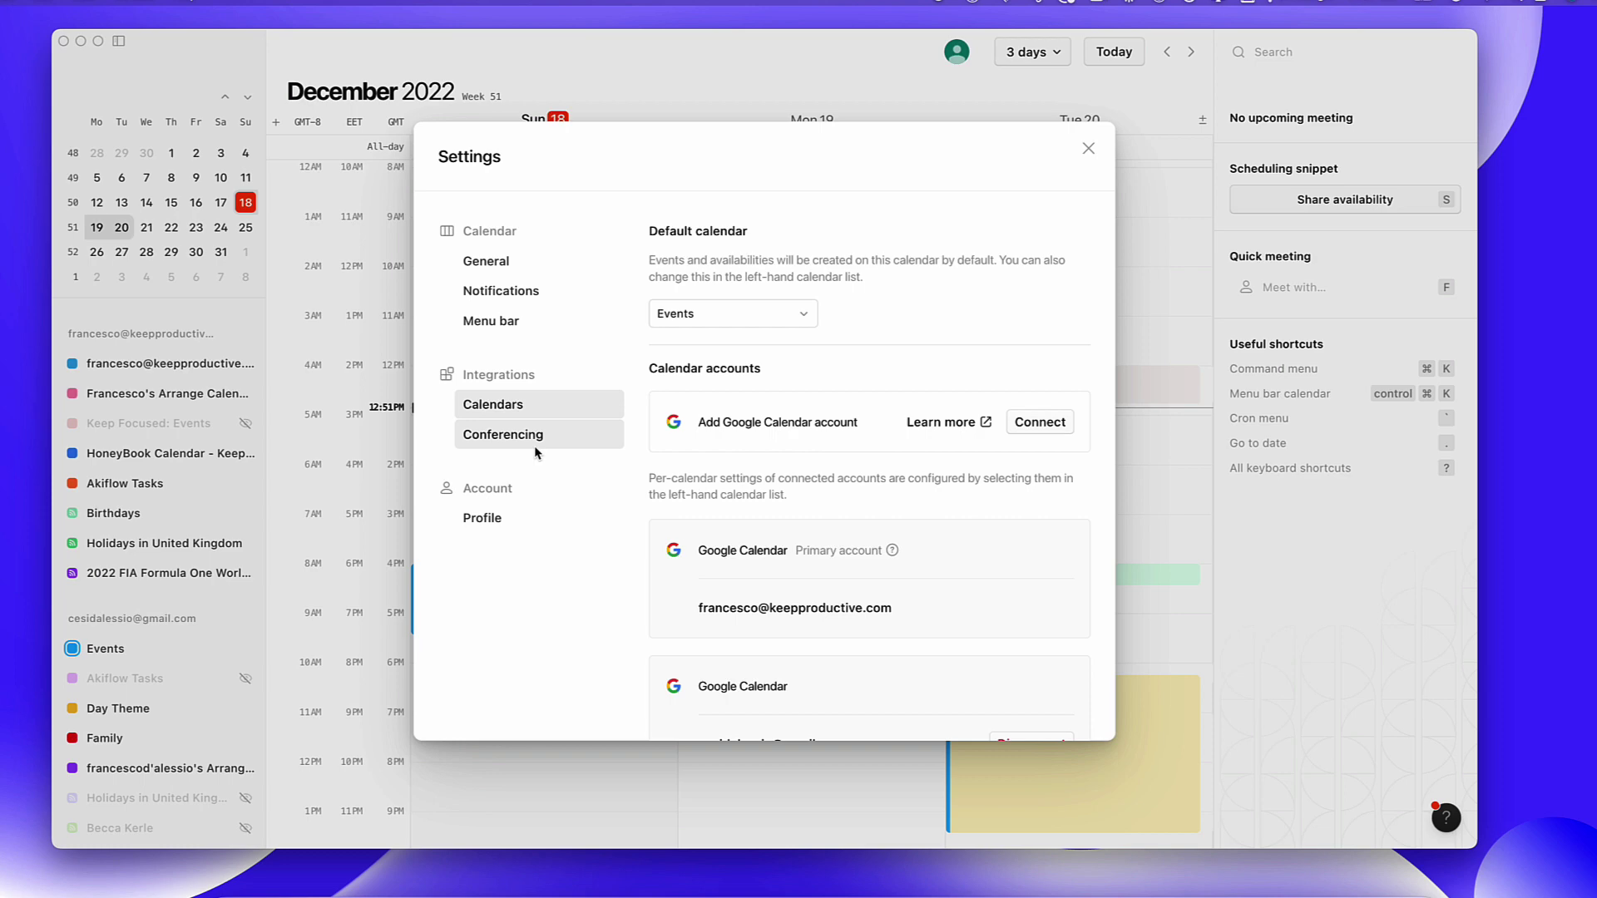
{"action": "left_click", "coordinate": [538, 512]}
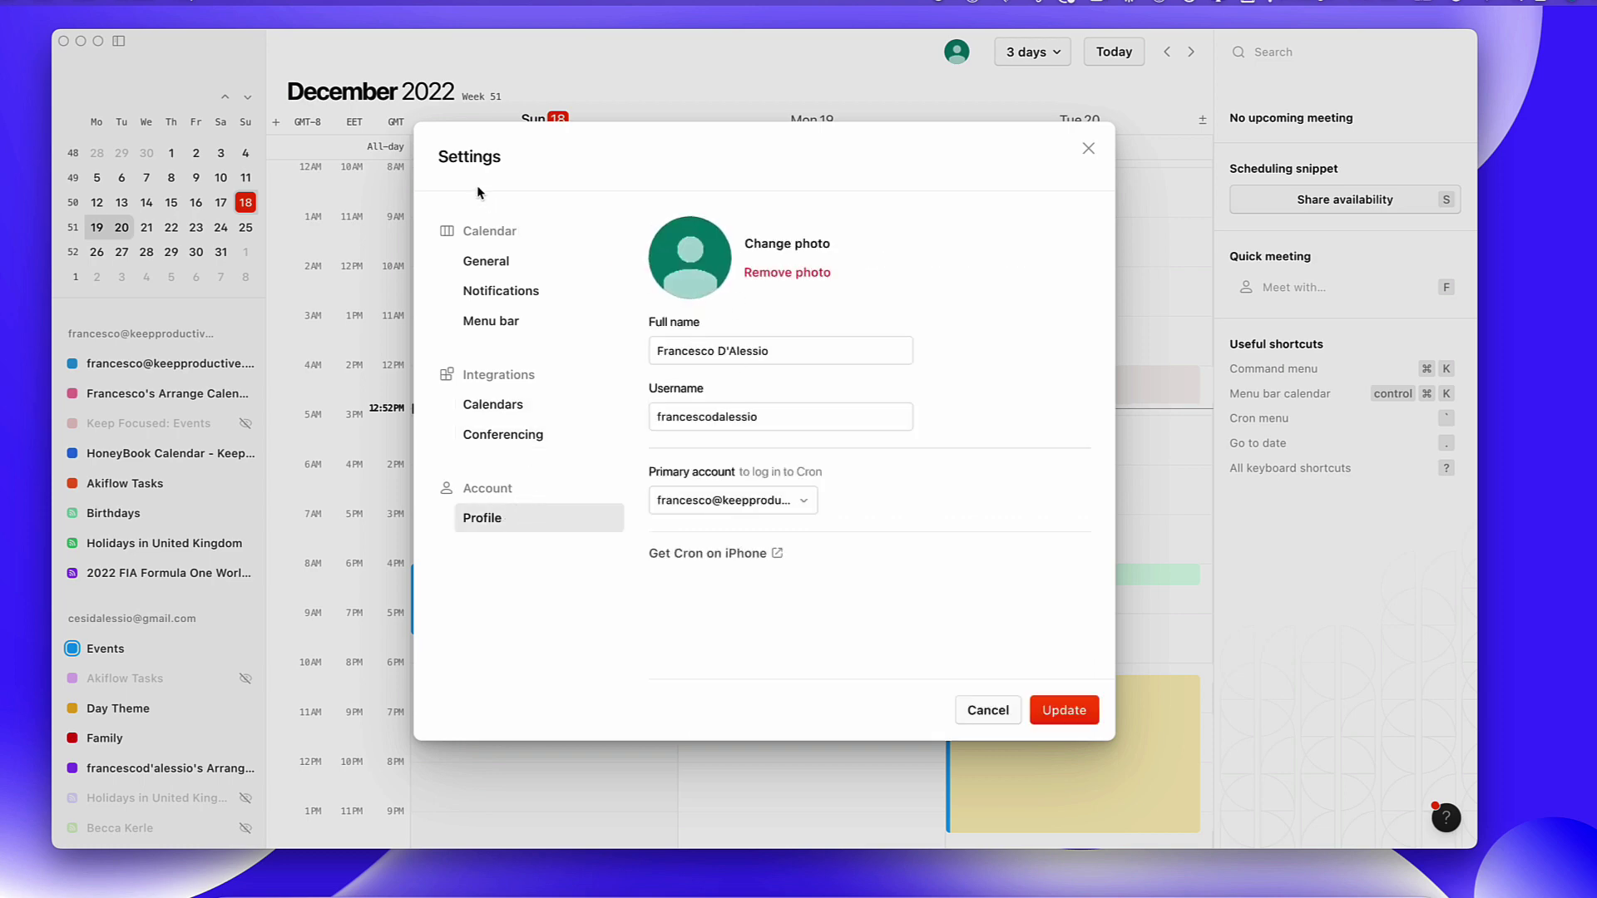
{"action": "left_click", "coordinate": [997, 709]}
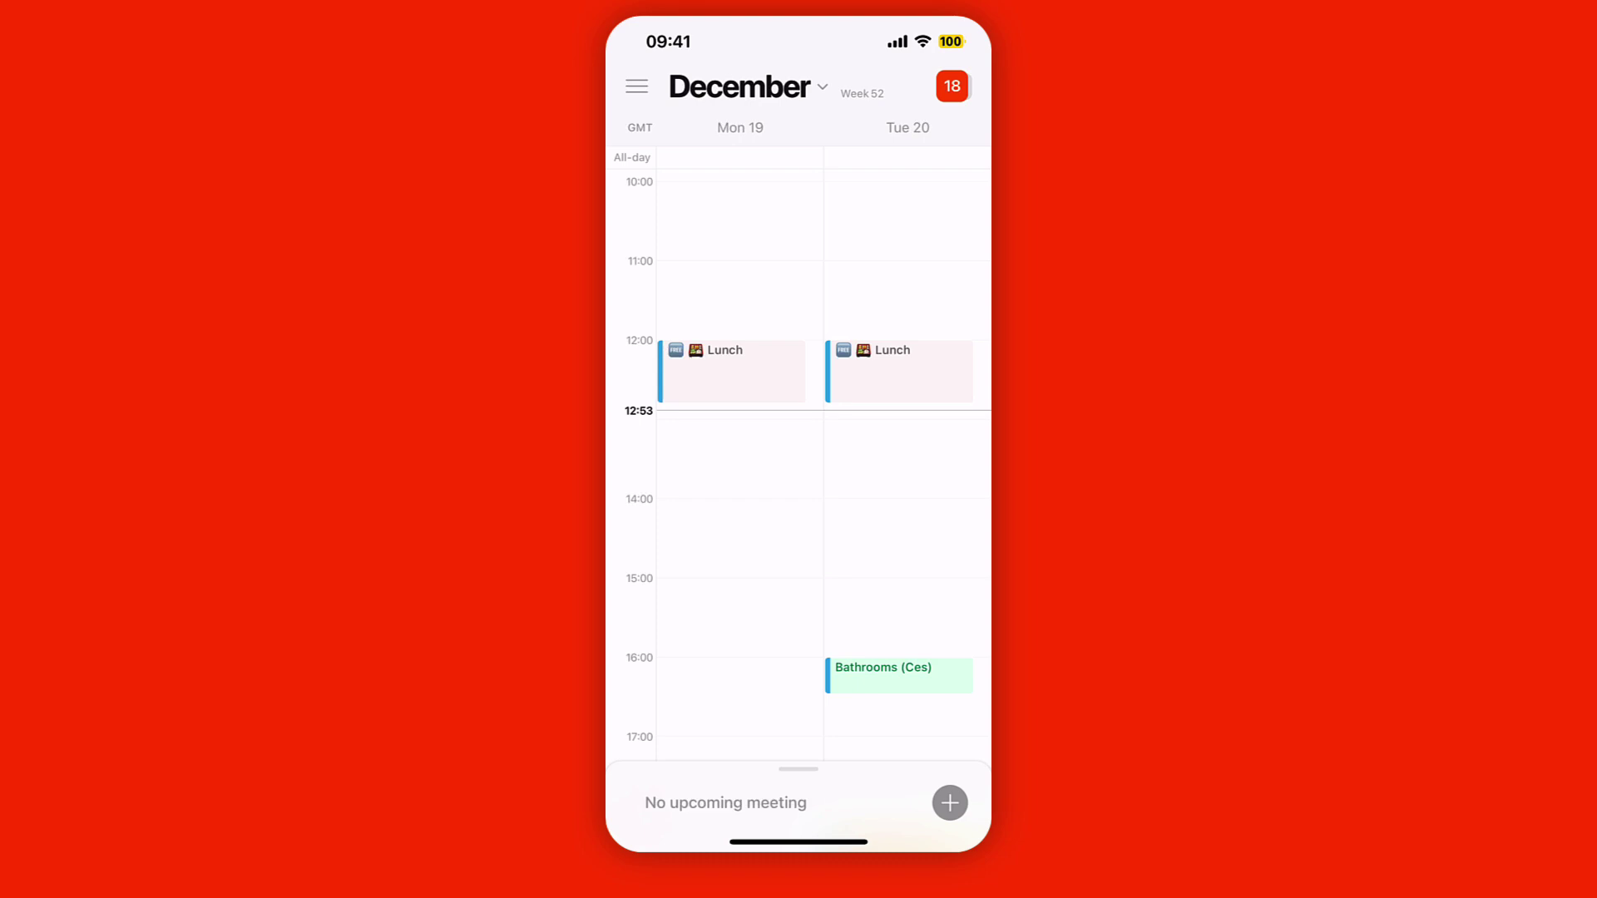
Step: Scroll the two-day Mon 19–Tue 20 view, tapping Mon 19 at 16:00 for a new event
{"action": "scroll", "coordinate": [807, 466], "scroll_direction": "down", "scroll_amount": 5}
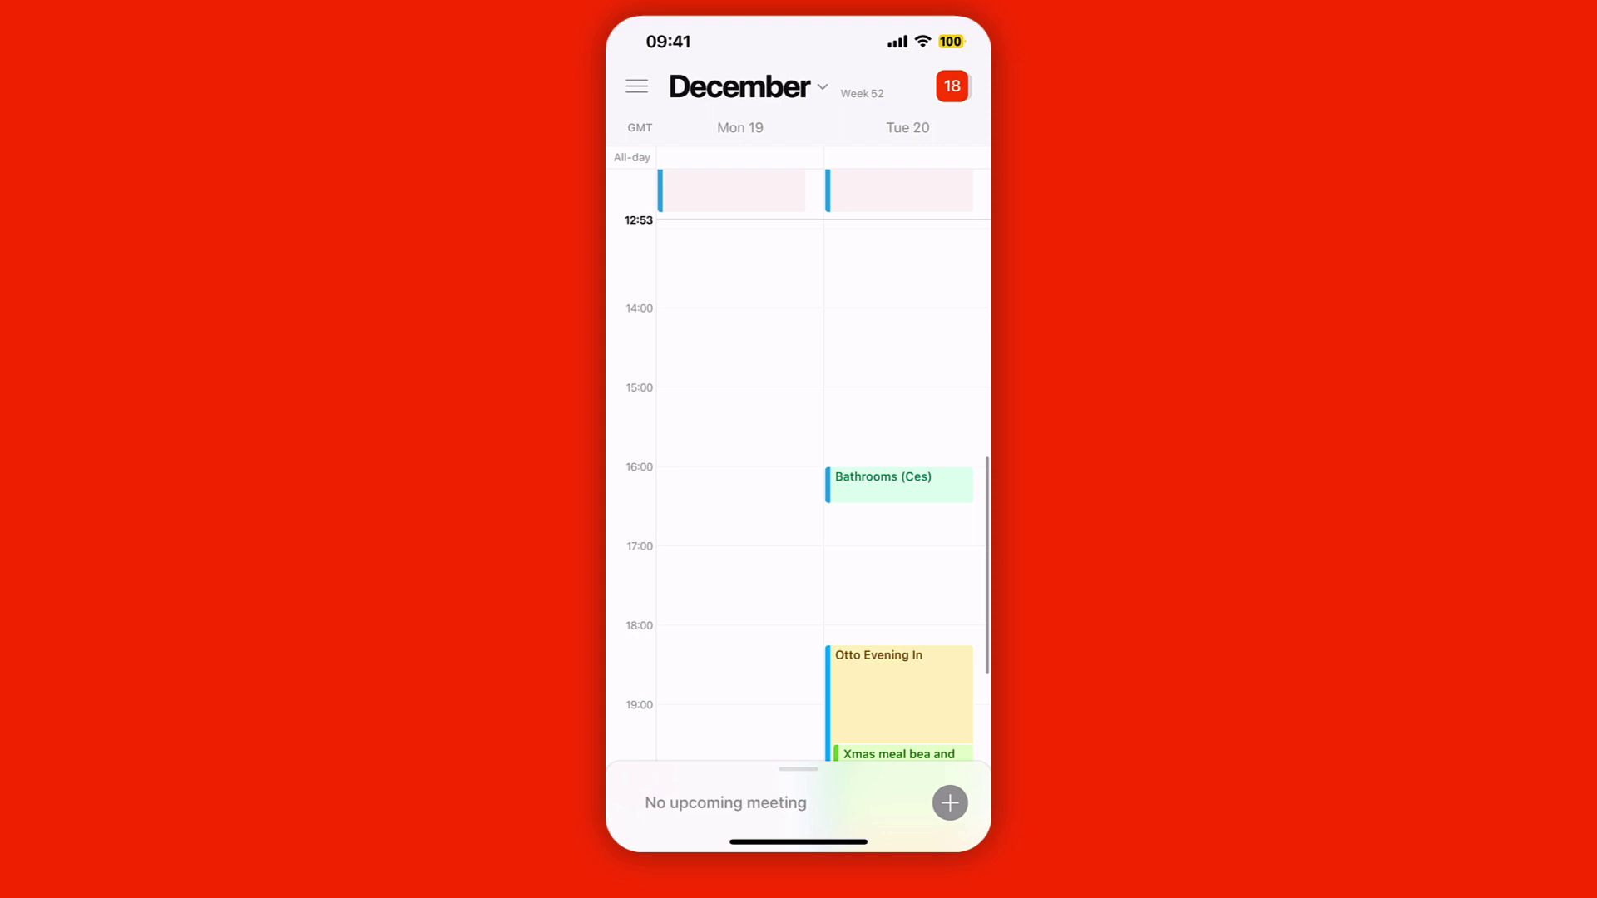
{"action": "left_click", "coordinate": [740, 487]}
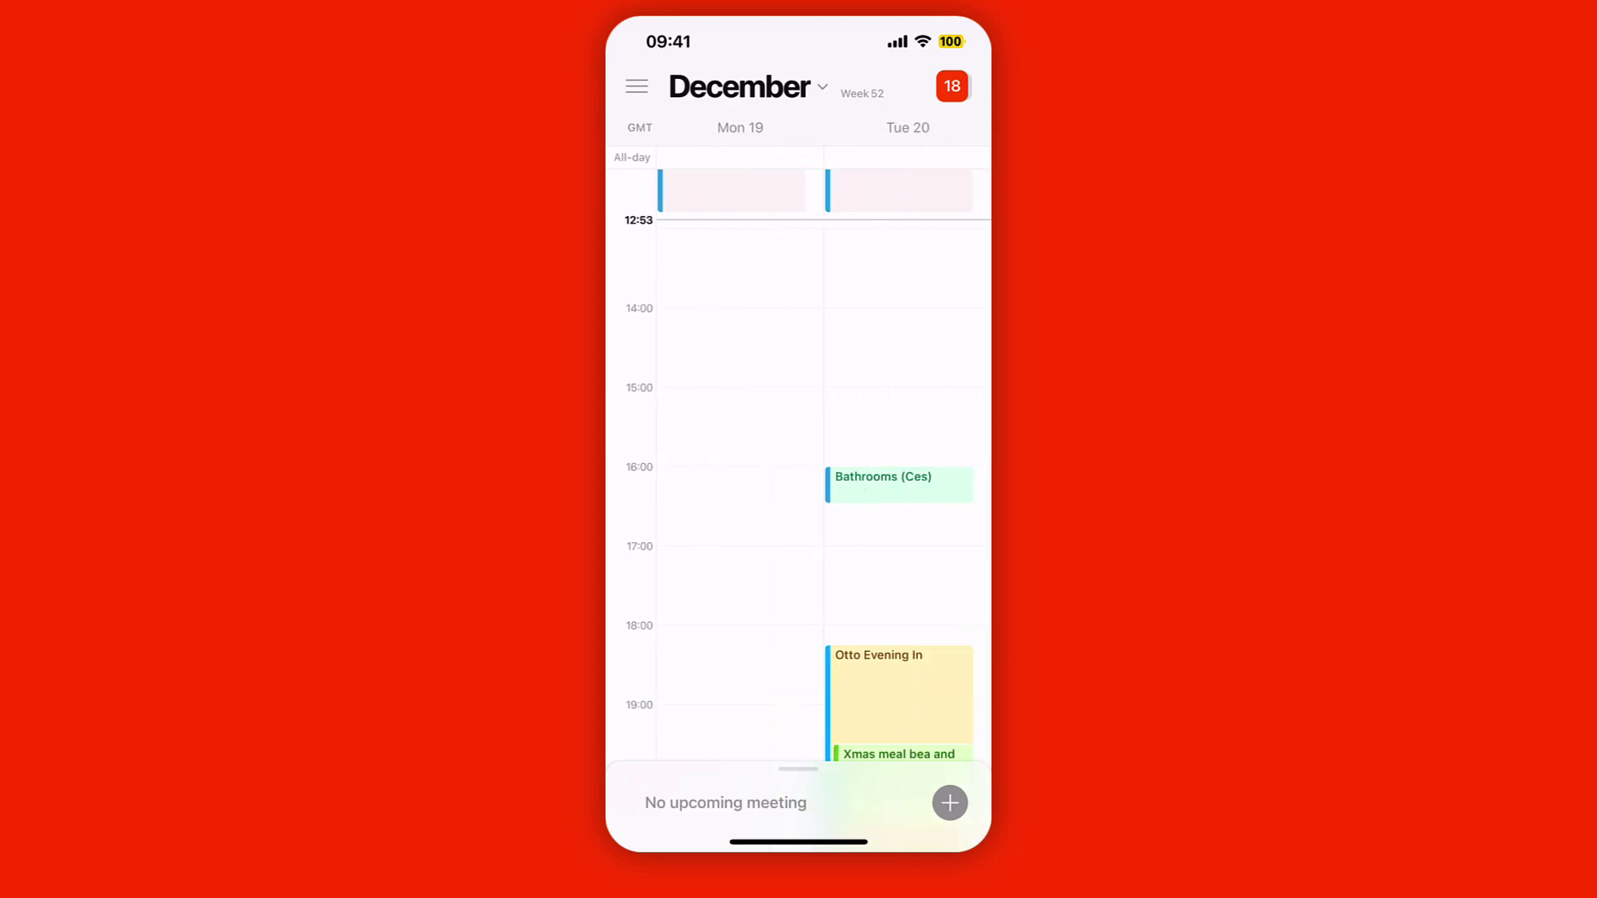
{"action": "scroll", "coordinate": [799, 466], "scroll_direction": "down", "scroll_amount": 2}
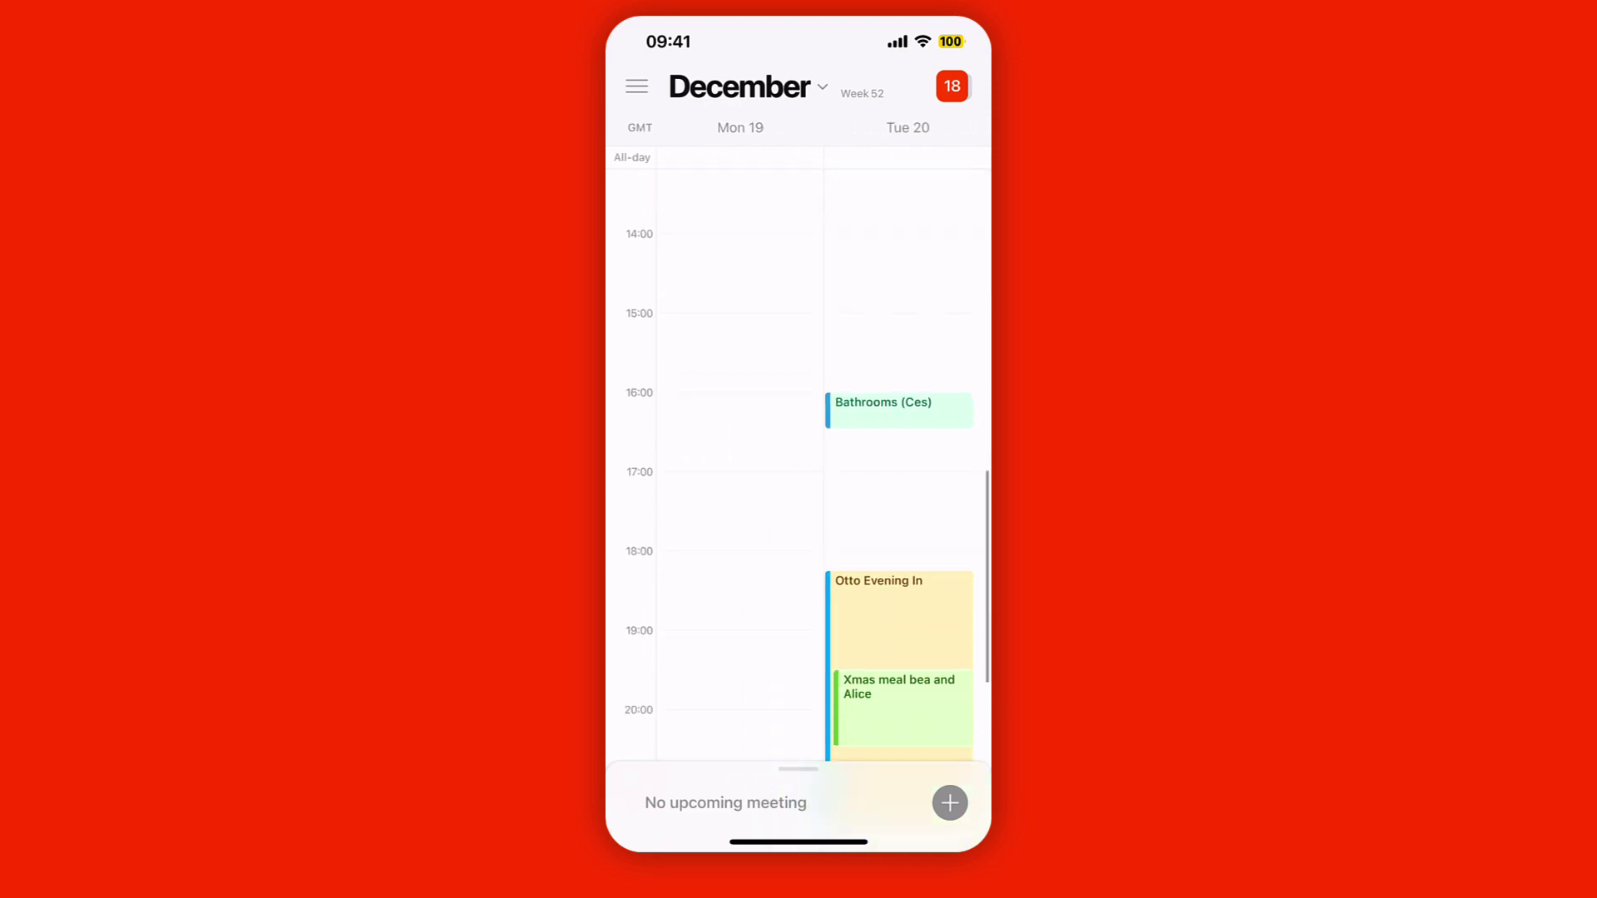
{"action": "scroll", "coordinate": [798, 466], "scroll_direction": "up", "scroll_amount": 1}
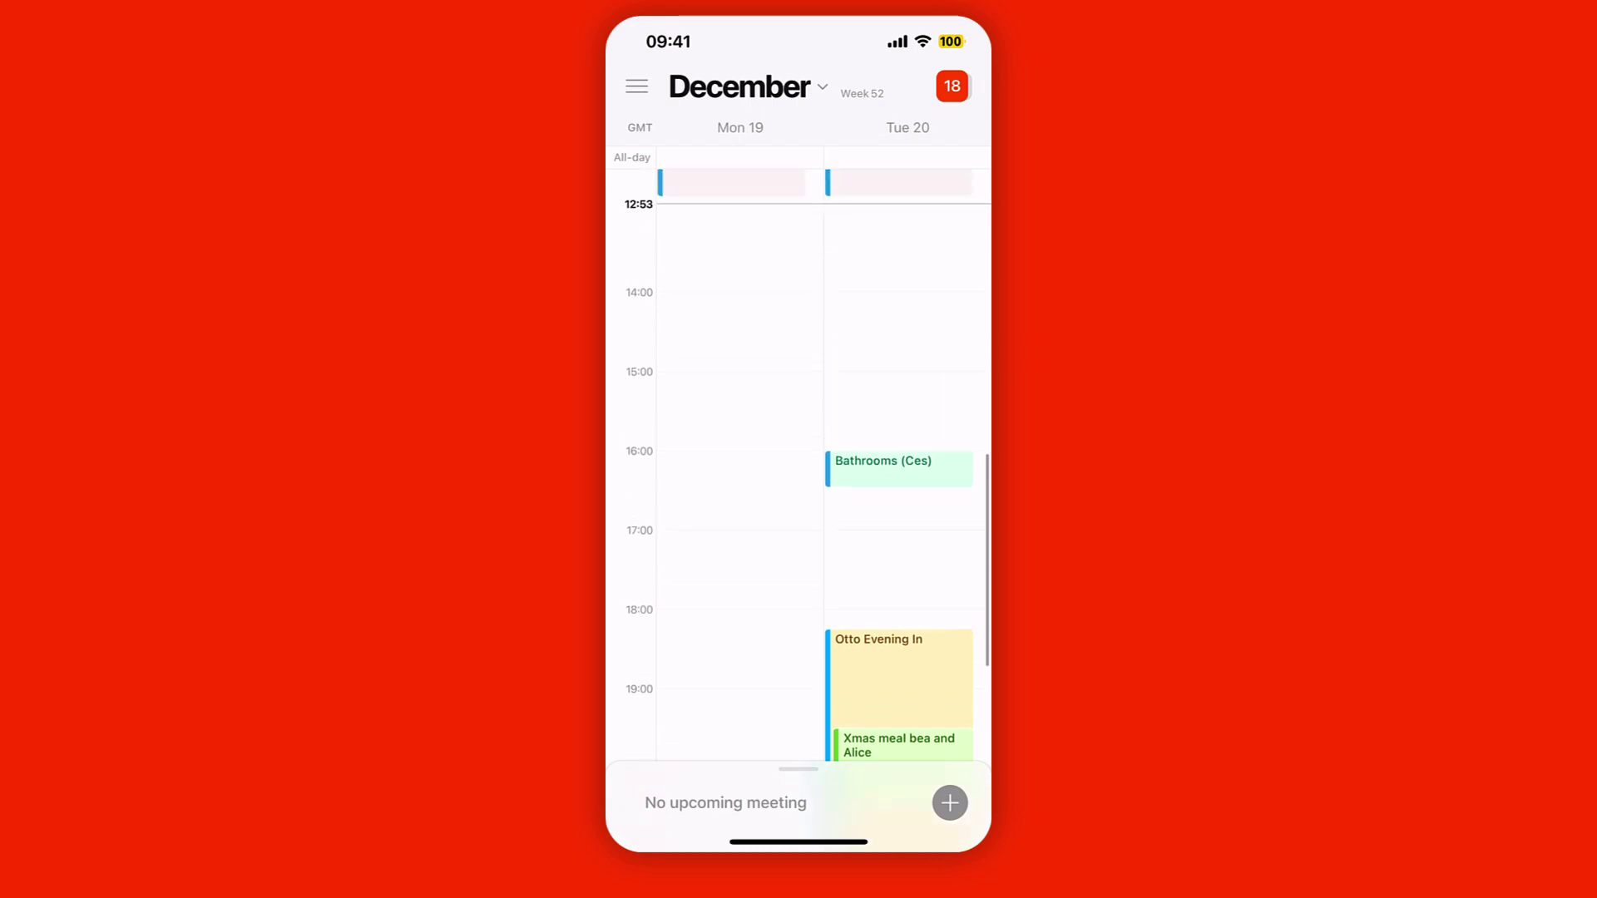
{"action": "scroll", "coordinate": [799, 466], "scroll_direction": "up", "scroll_amount": 1}
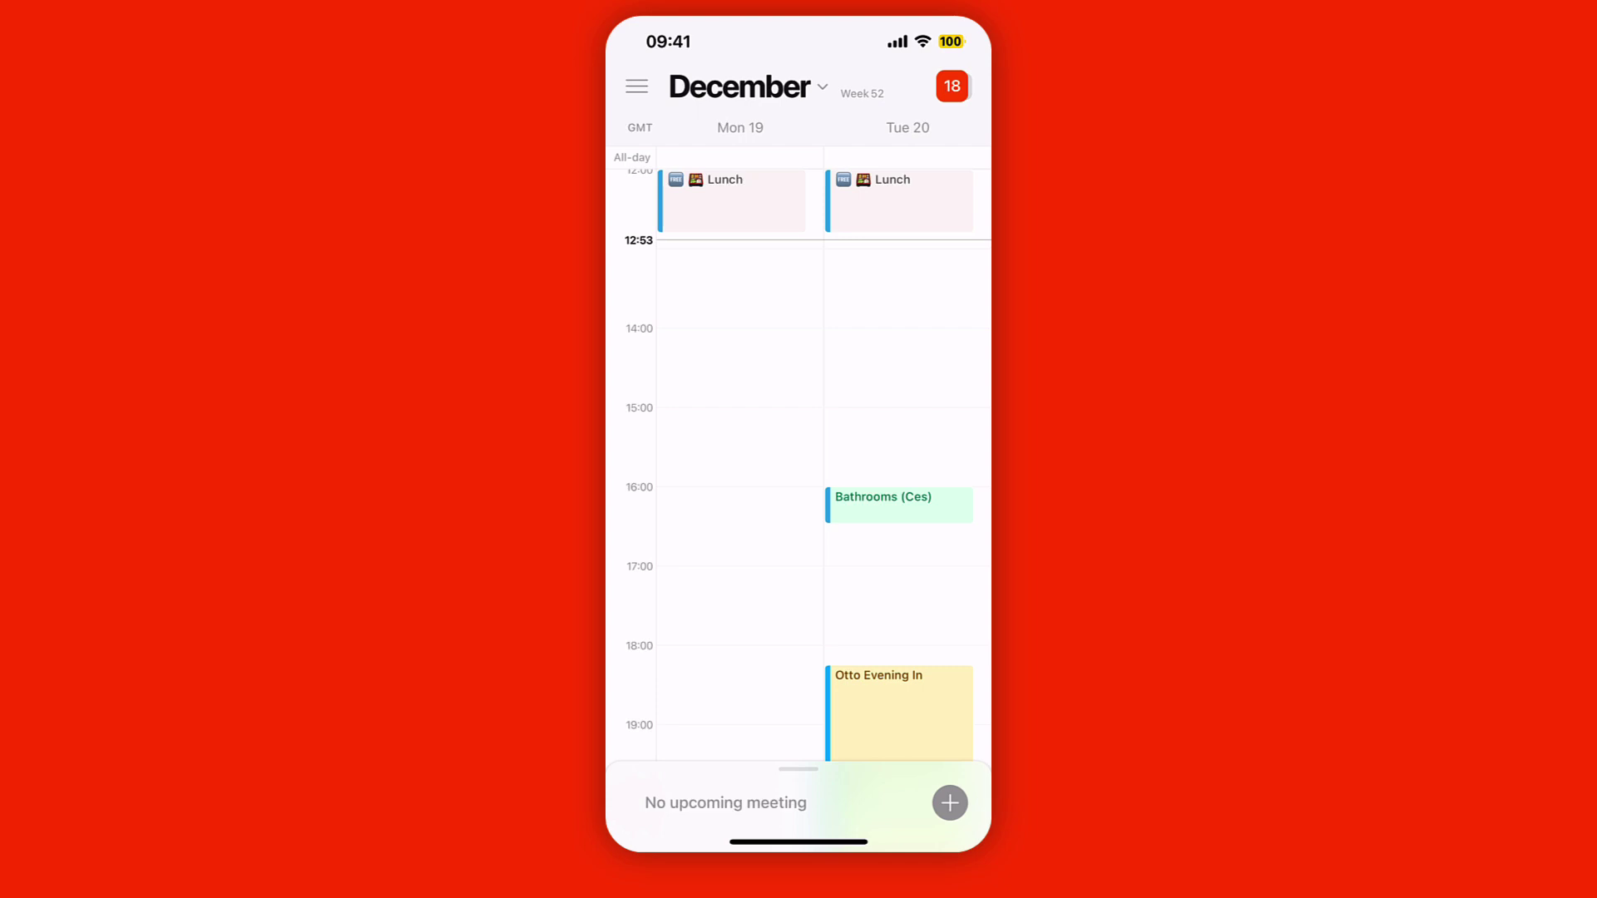
Step: Jump to Sunday the 18th from the December month grid
{"action": "left_click", "coordinate": [740, 85]}
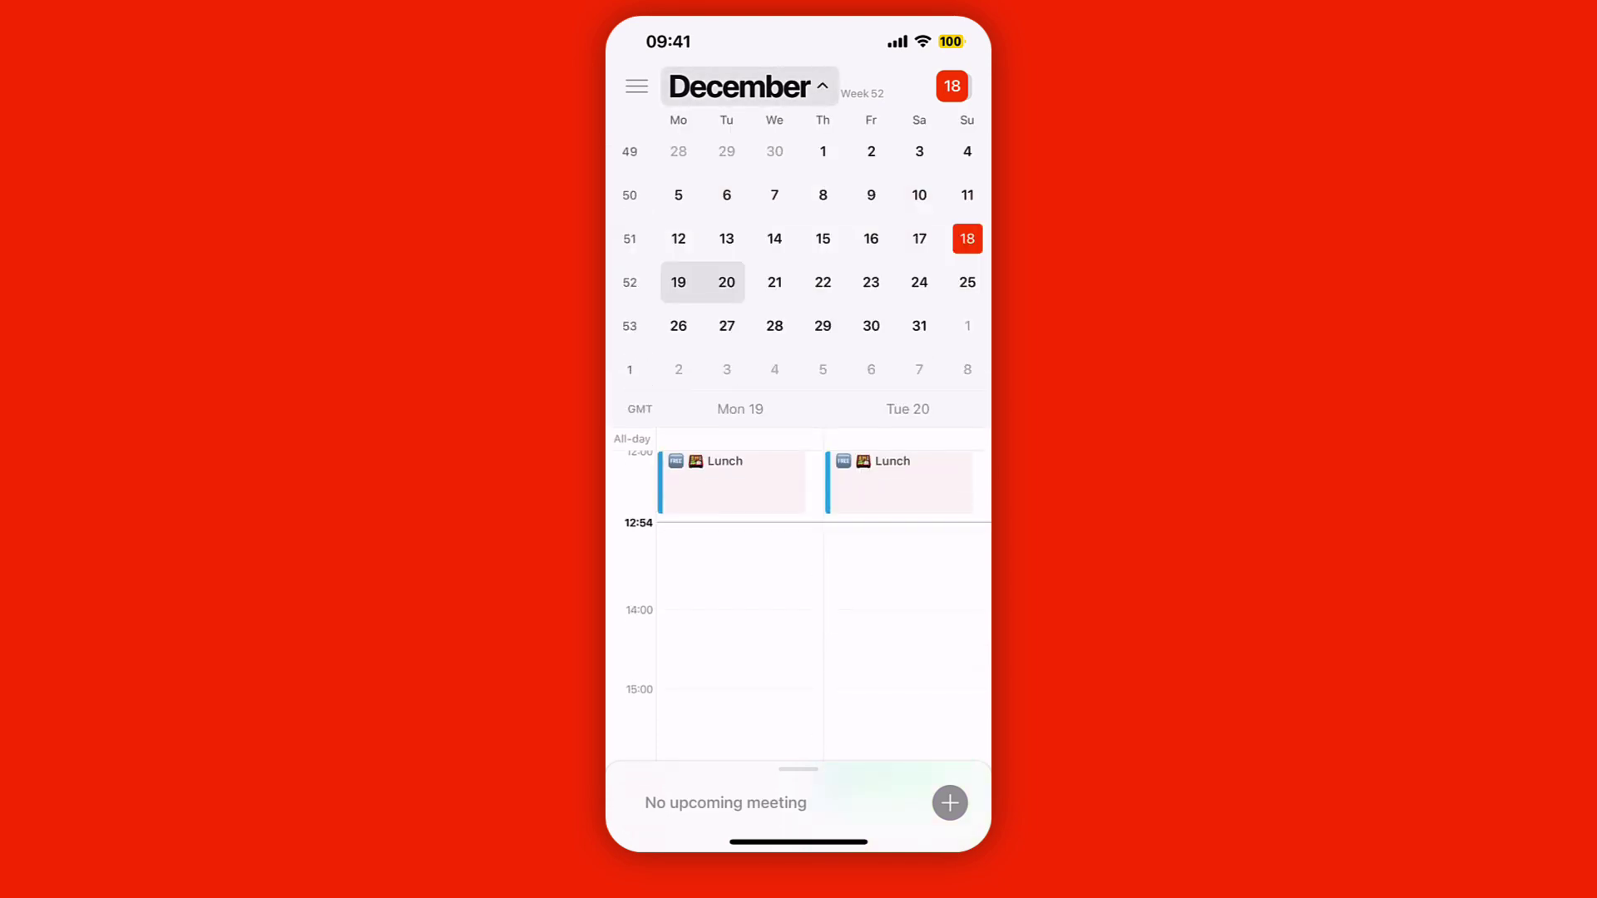
{"action": "left_click", "coordinate": [967, 239]}
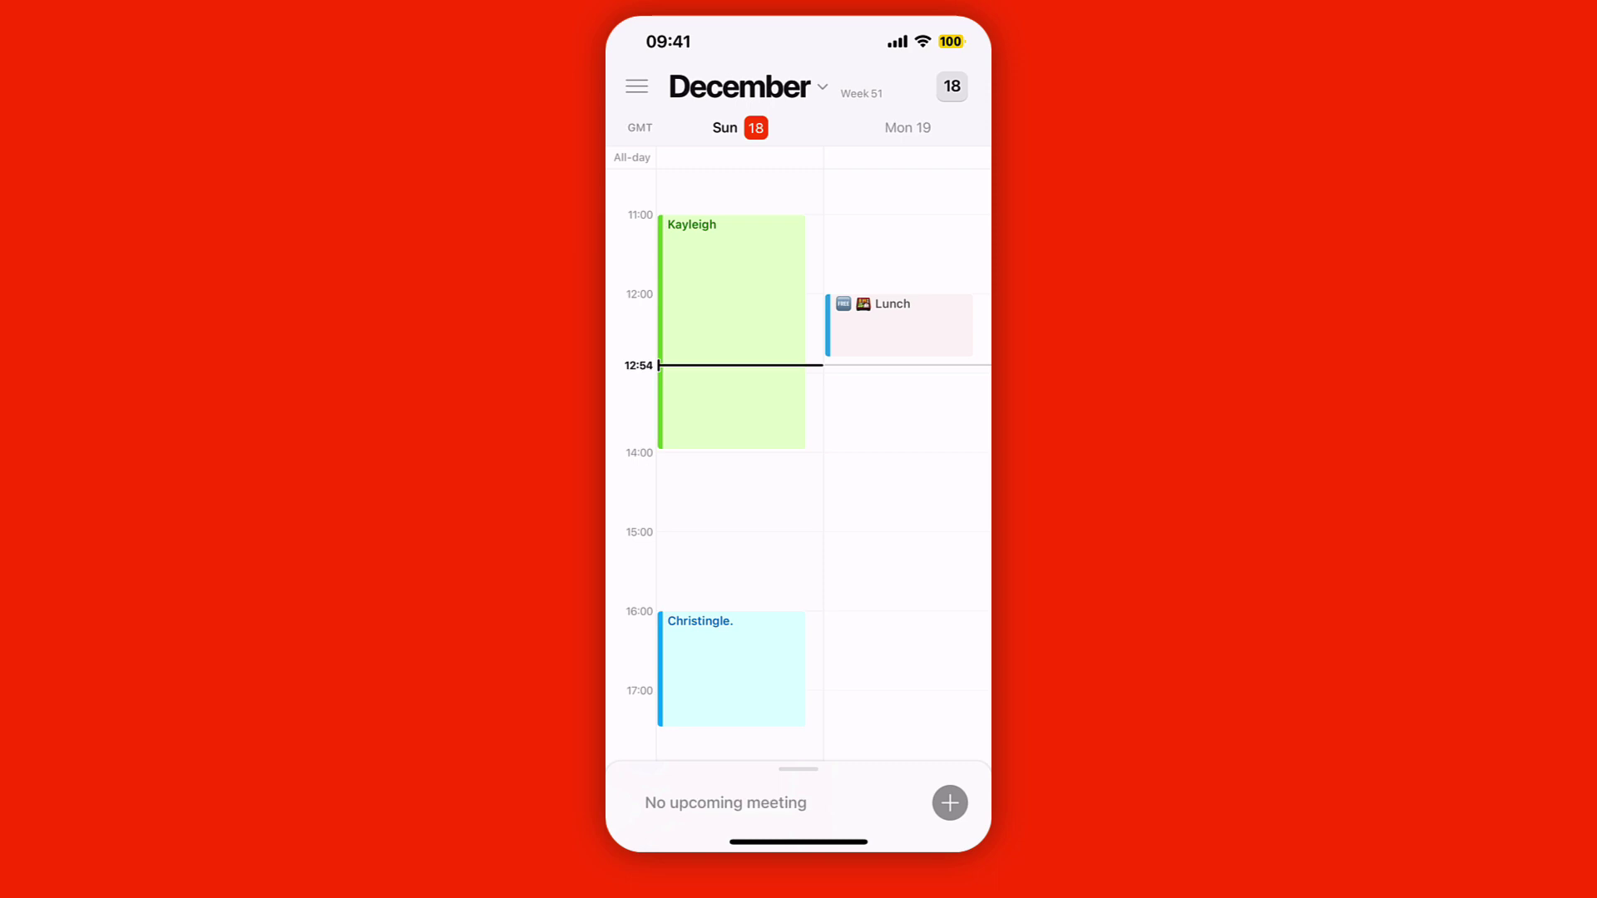
{"action": "mouse_move", "coordinate": [915, 541]}
{"action": "left_mouse_down"}
{"action": "mouse_move", "coordinate": [707, 540]}
{"action": "mouse_move", "coordinate": [915, 541]}
{"action": "left_mouse_up"}
Step: Switch to the 3 days view from the side menu, then reopen the side menu
{"action": "left_click", "coordinate": [636, 85]}
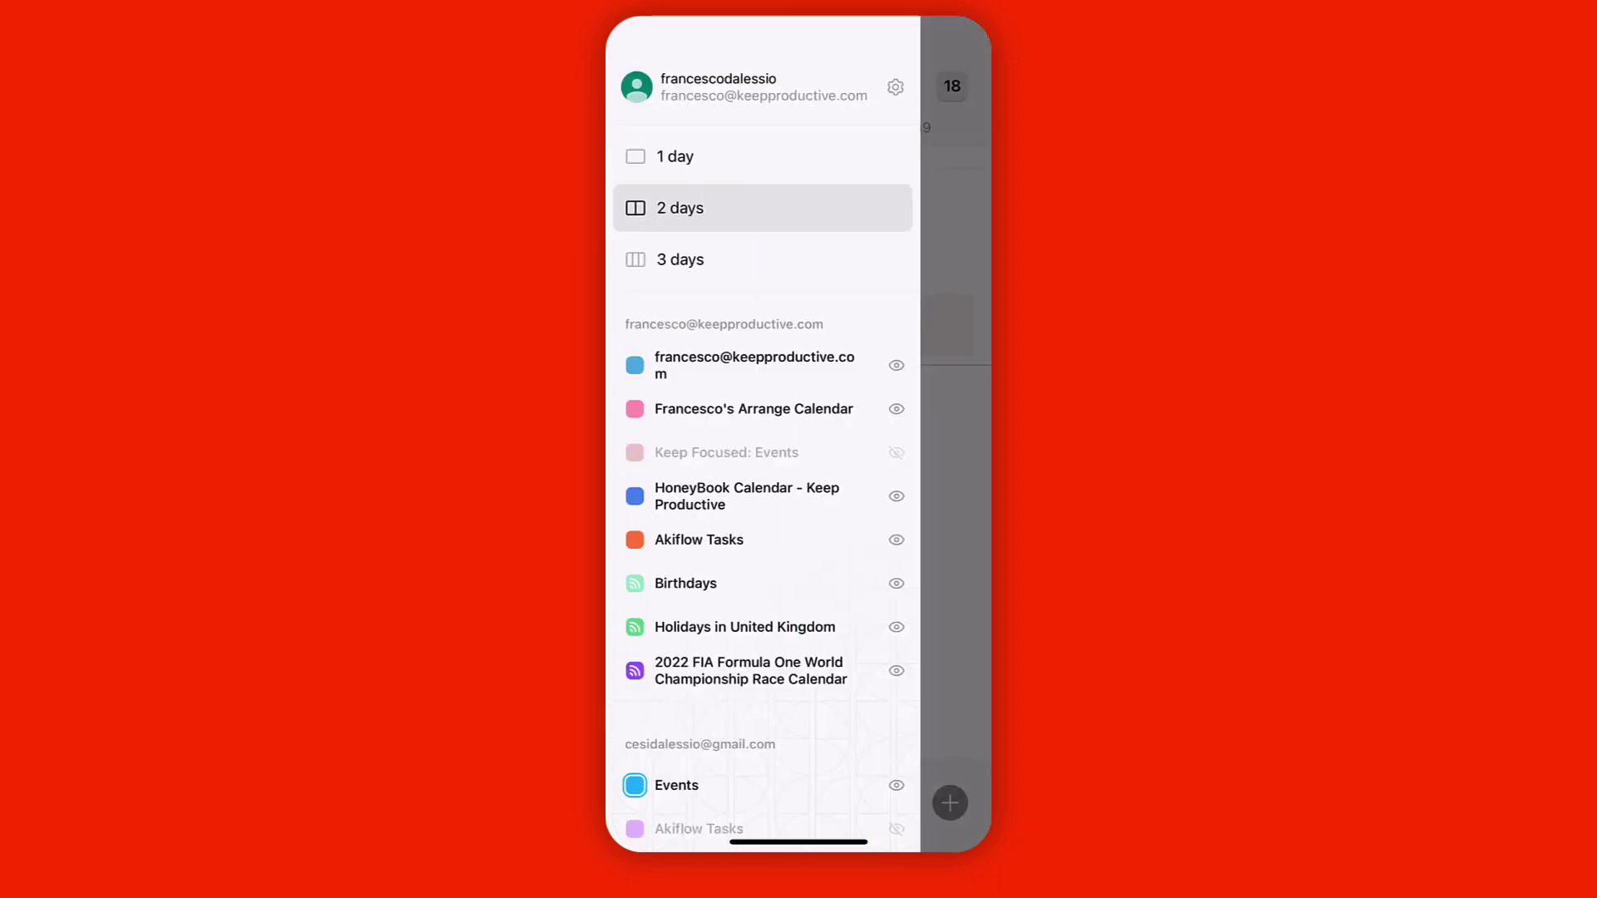
{"action": "scroll", "coordinate": [765, 491], "scroll_direction": "down", "scroll_amount": 2}
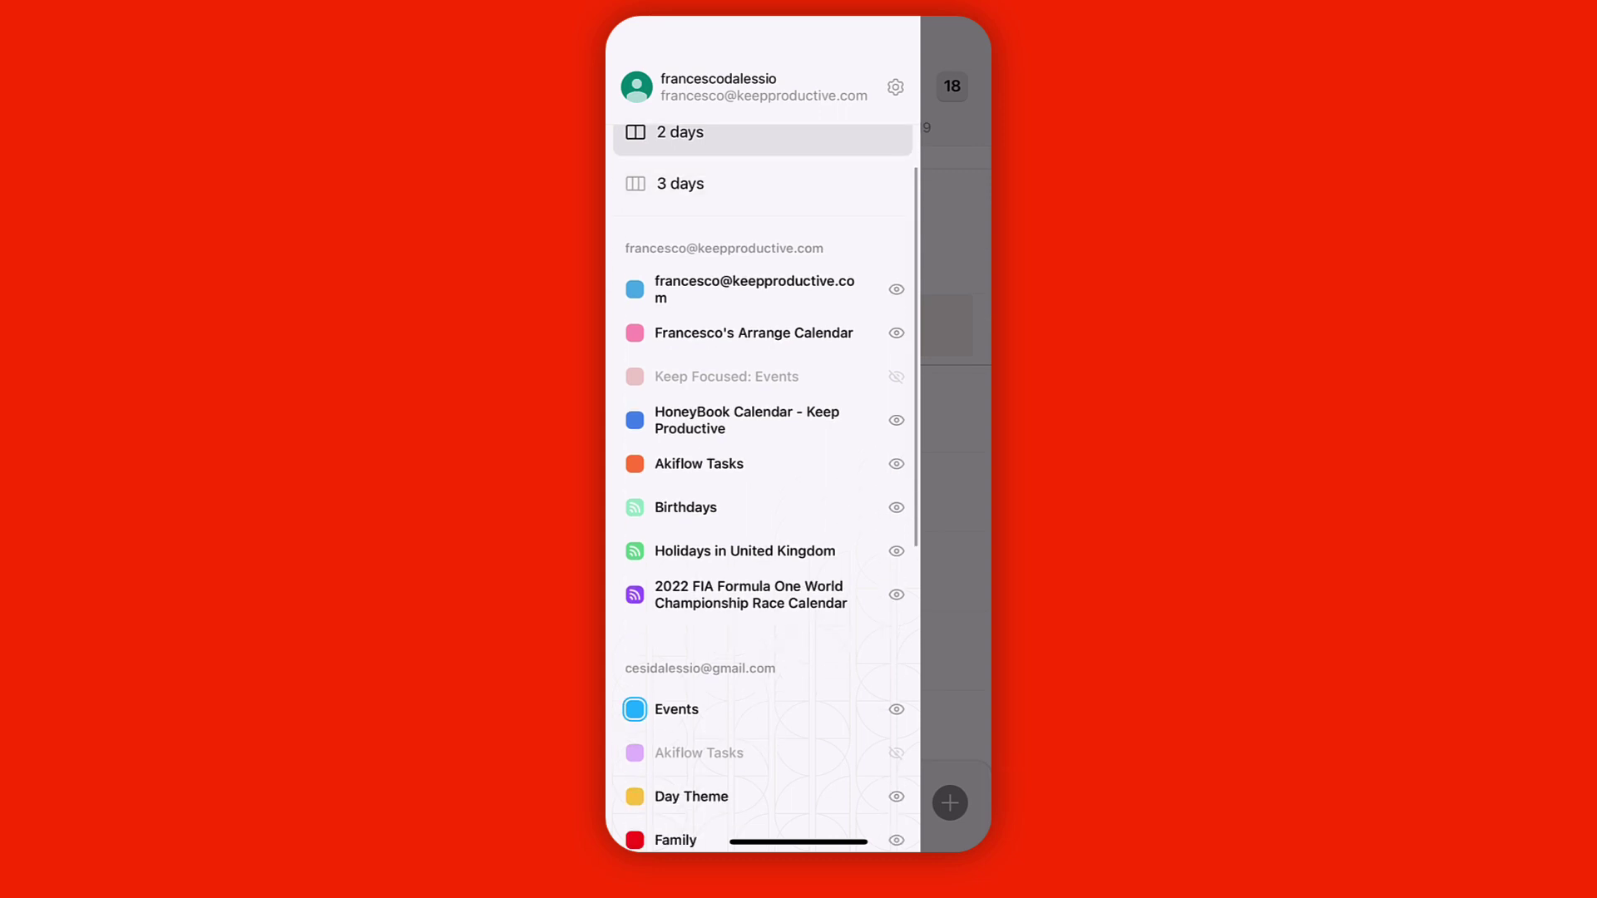
{"action": "scroll", "coordinate": [765, 491], "scroll_direction": "up", "scroll_amount": 2}
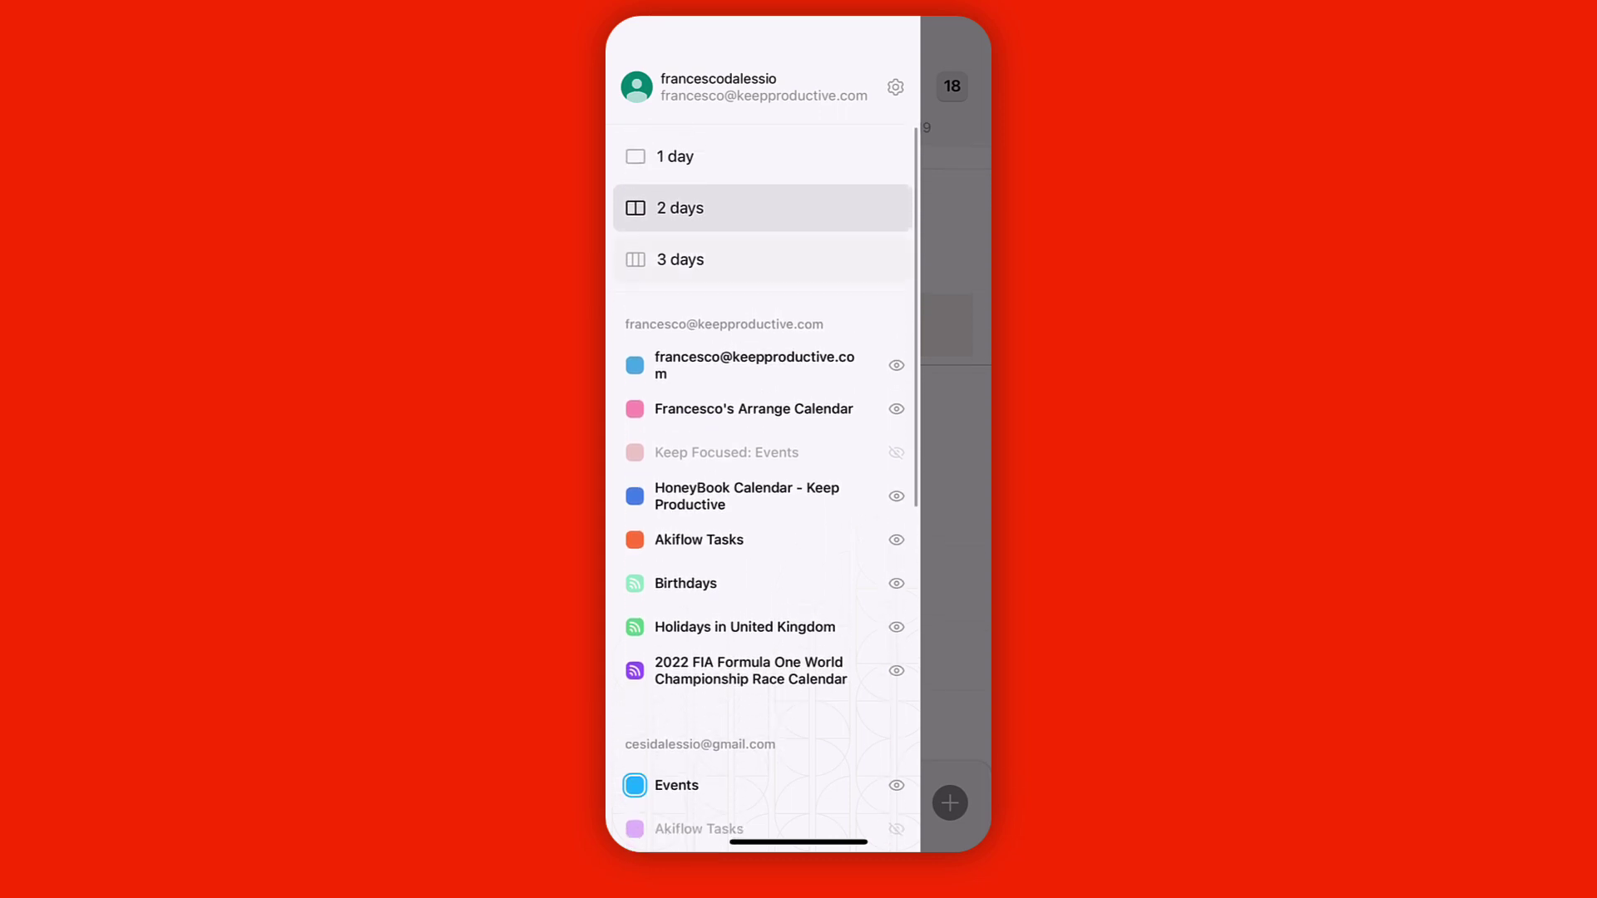
{"action": "left_click", "coordinate": [680, 259]}
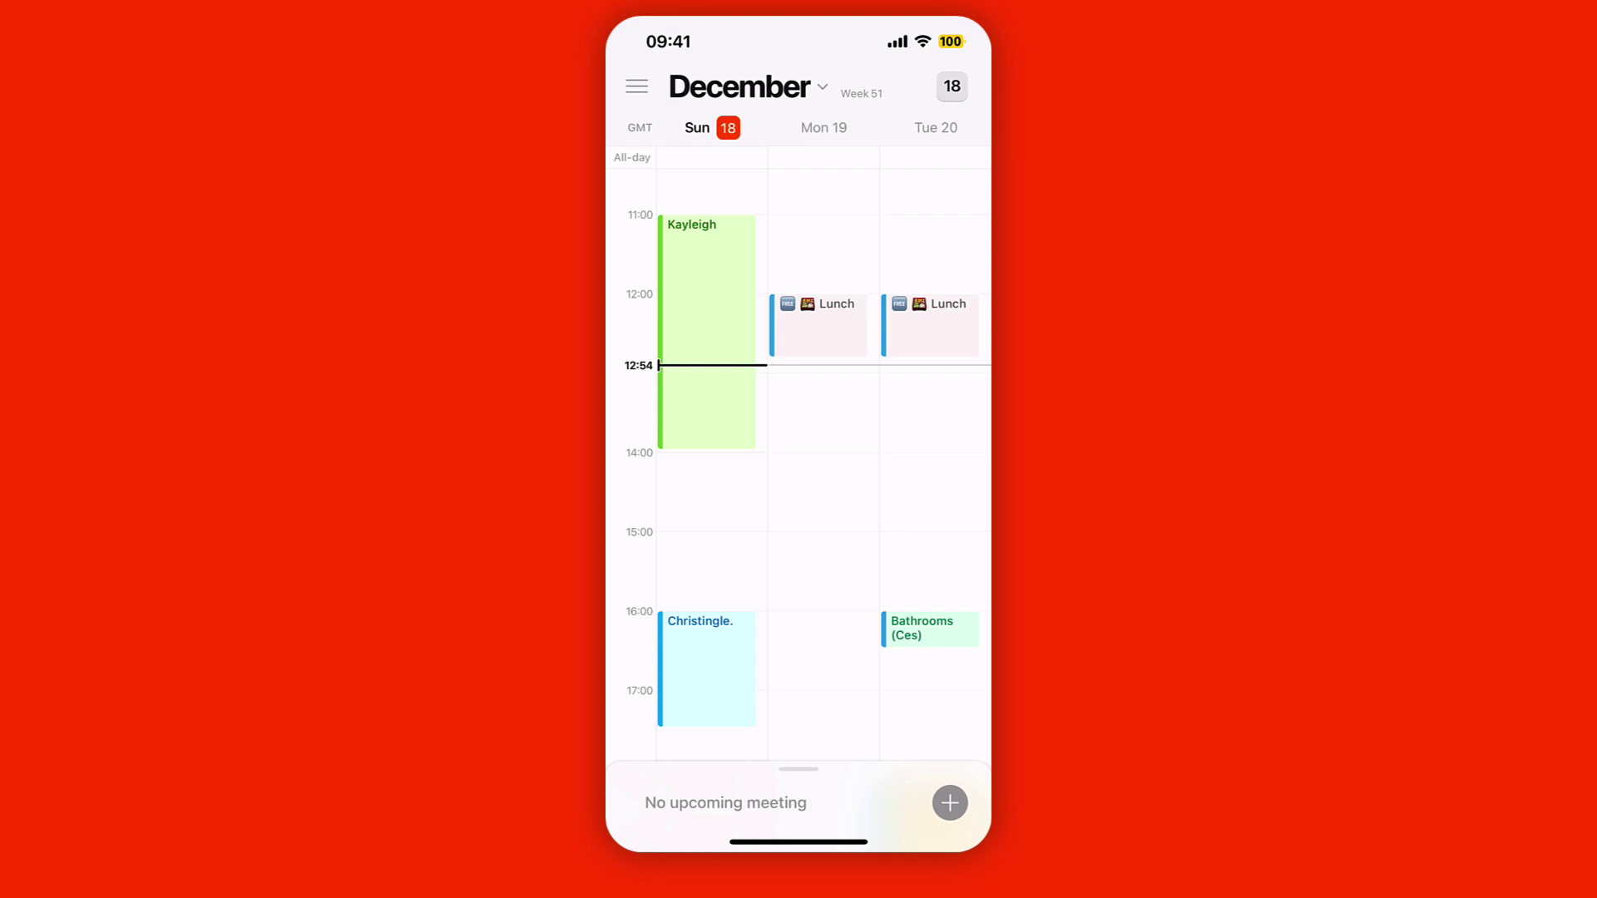
{"action": "left_click", "coordinate": [637, 86]}
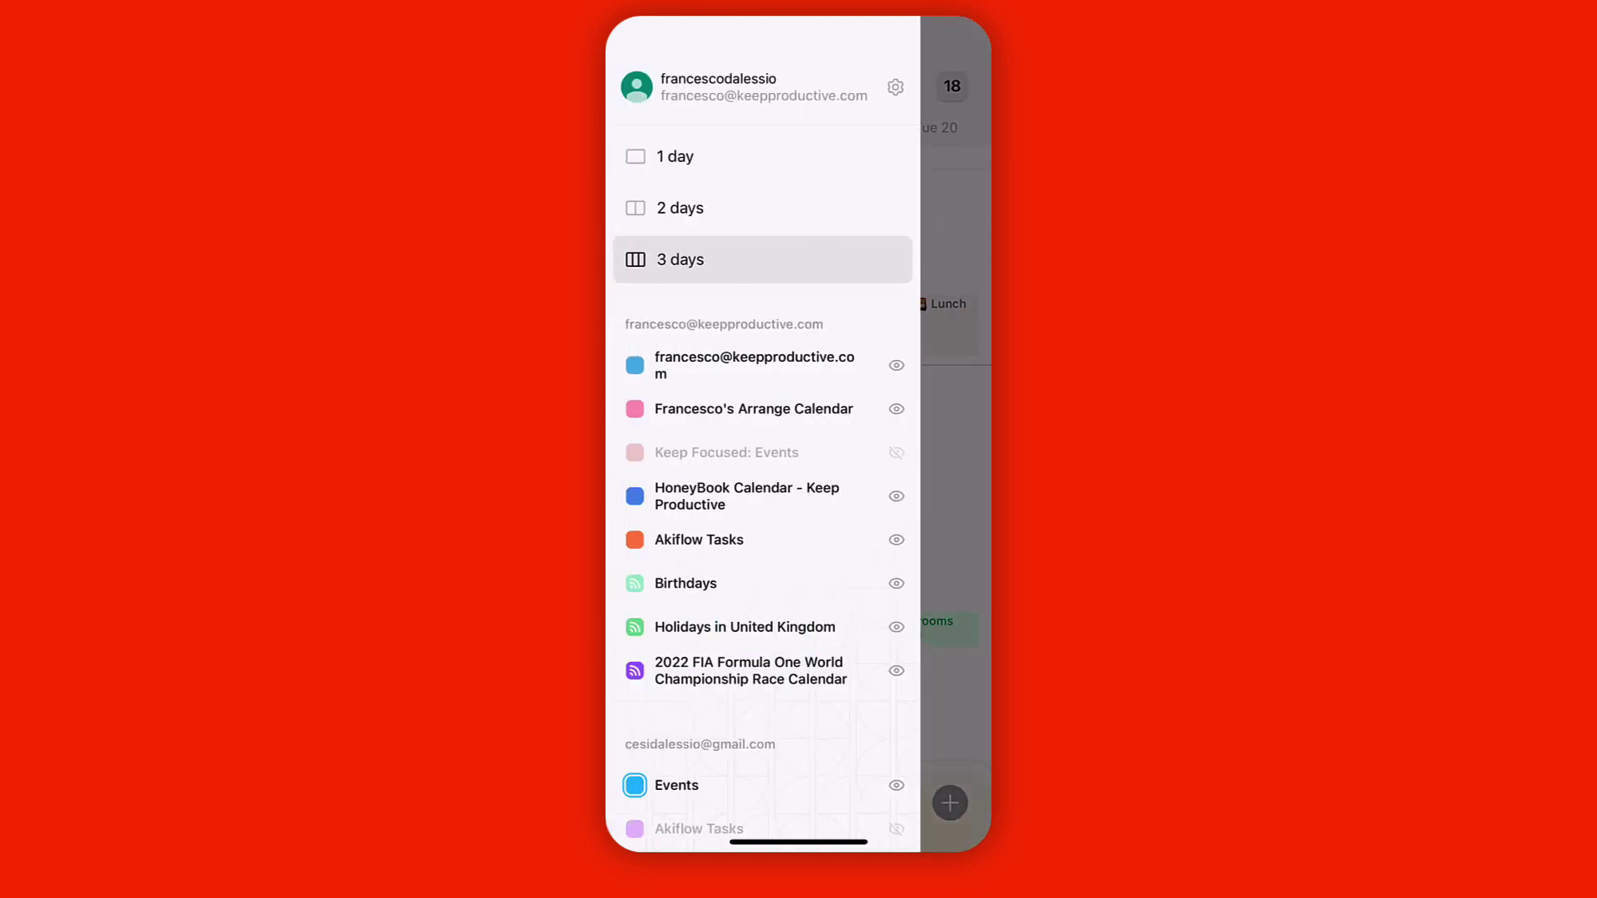
{"action": "scroll", "coordinate": [763, 491], "scroll_direction": "down", "scroll_amount": 2}
{"action": "scroll", "coordinate": [762, 491], "scroll_direction": "up", "scroll_amount": 2}
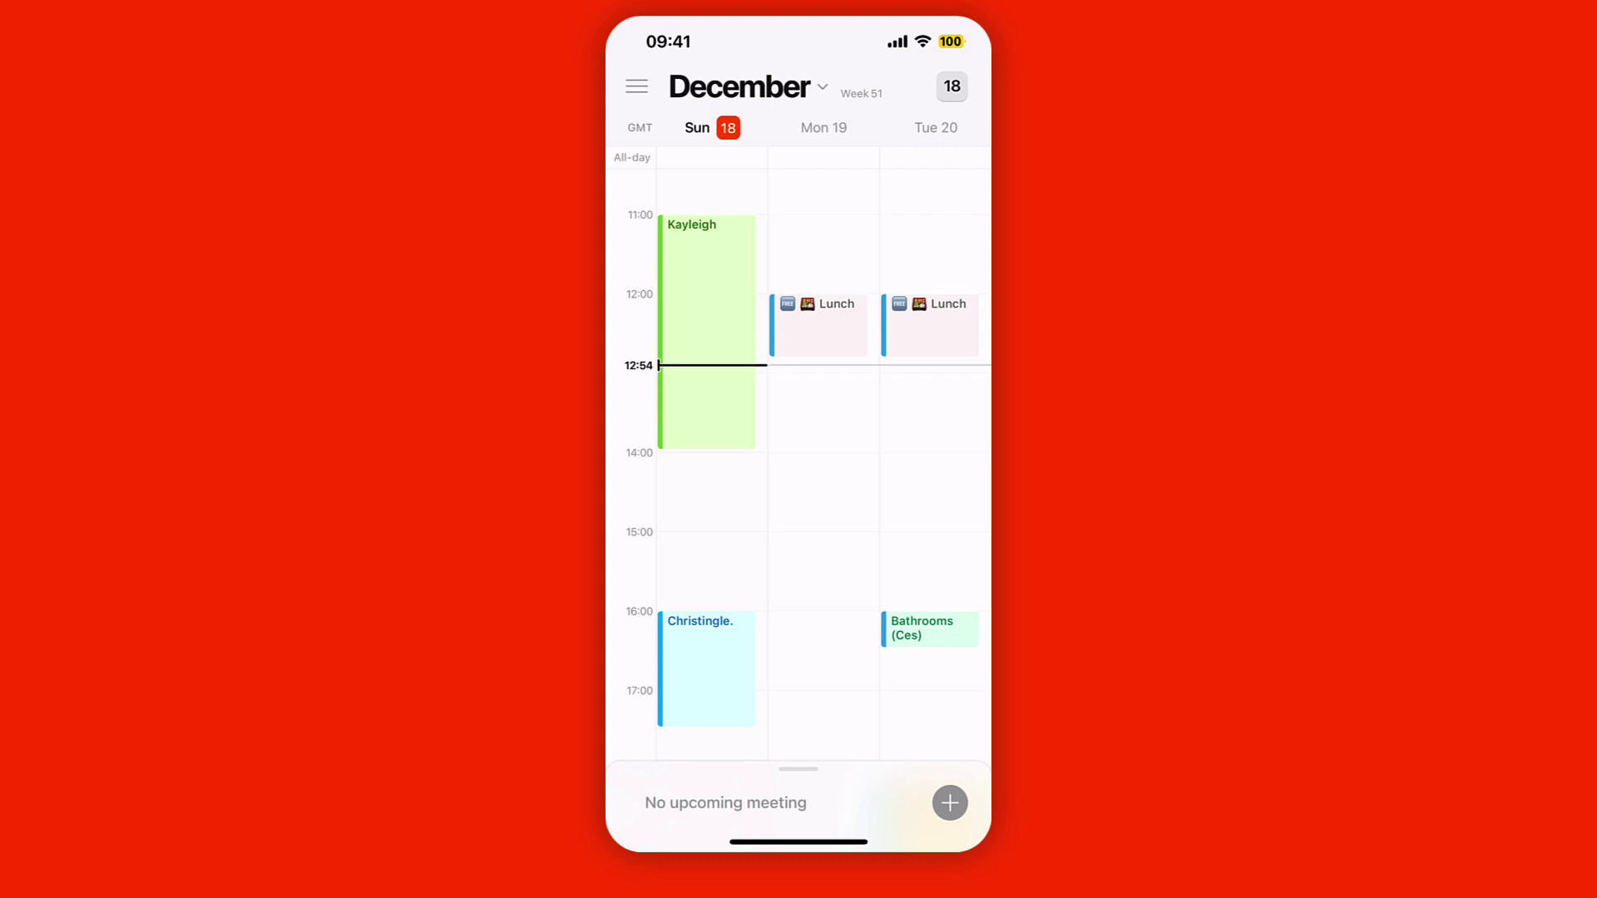
Step: Scroll down the Sun 18–Tue 20 three-day grid and expand the December month grid
{"action": "scroll", "coordinate": [807, 466], "scroll_direction": "down", "scroll_amount": 1}
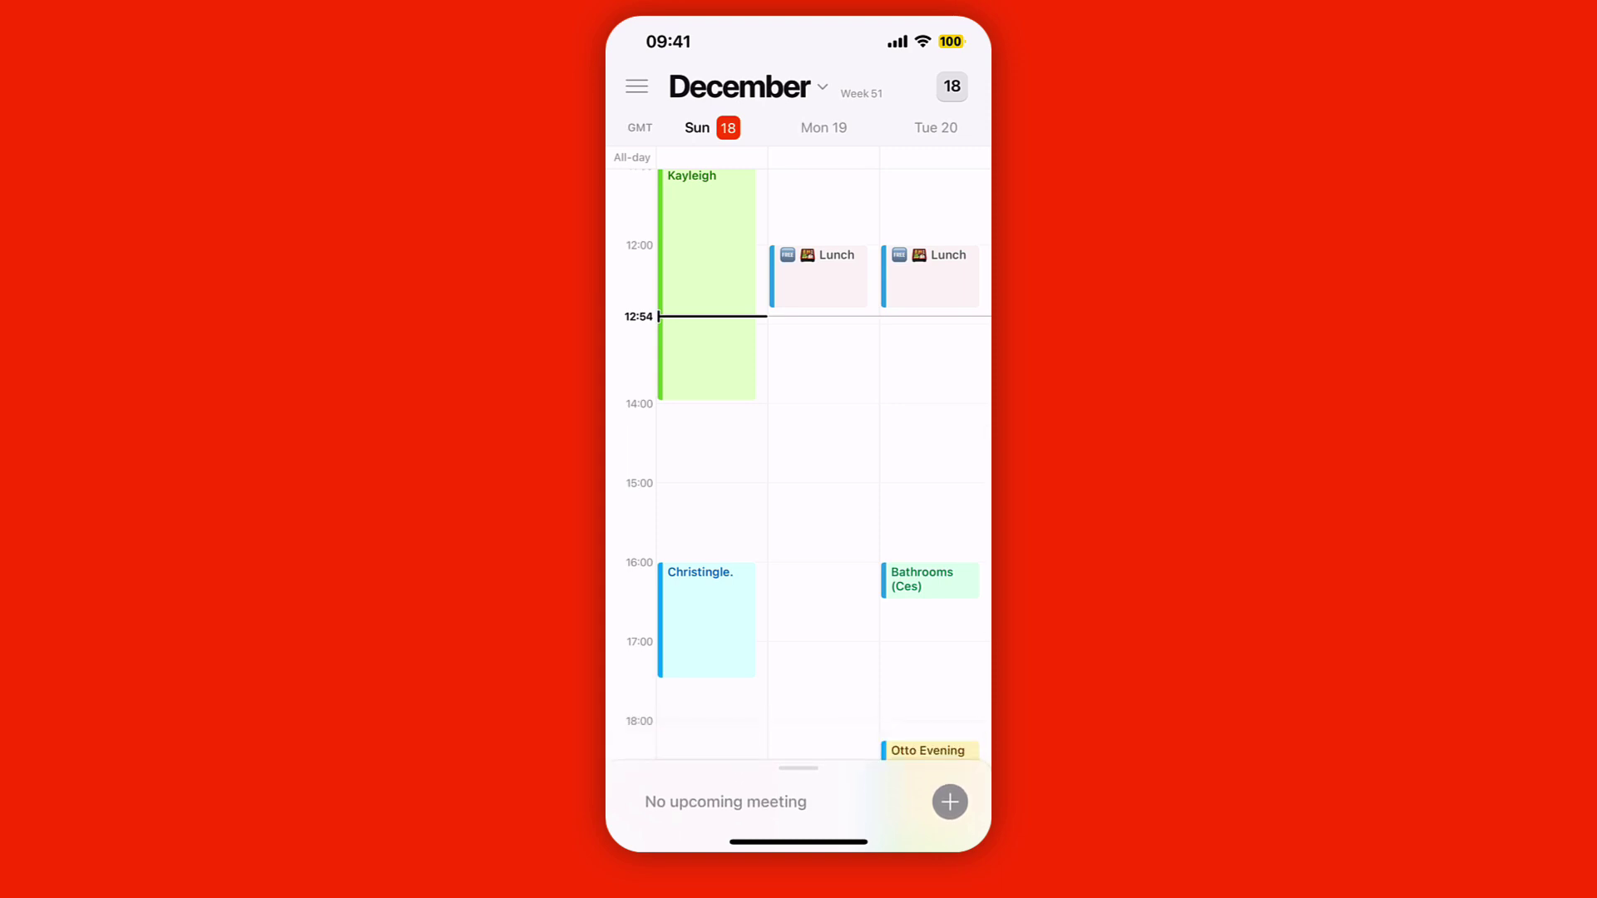
{"action": "scroll", "coordinate": [799, 465], "scroll_direction": "down", "scroll_amount": 1}
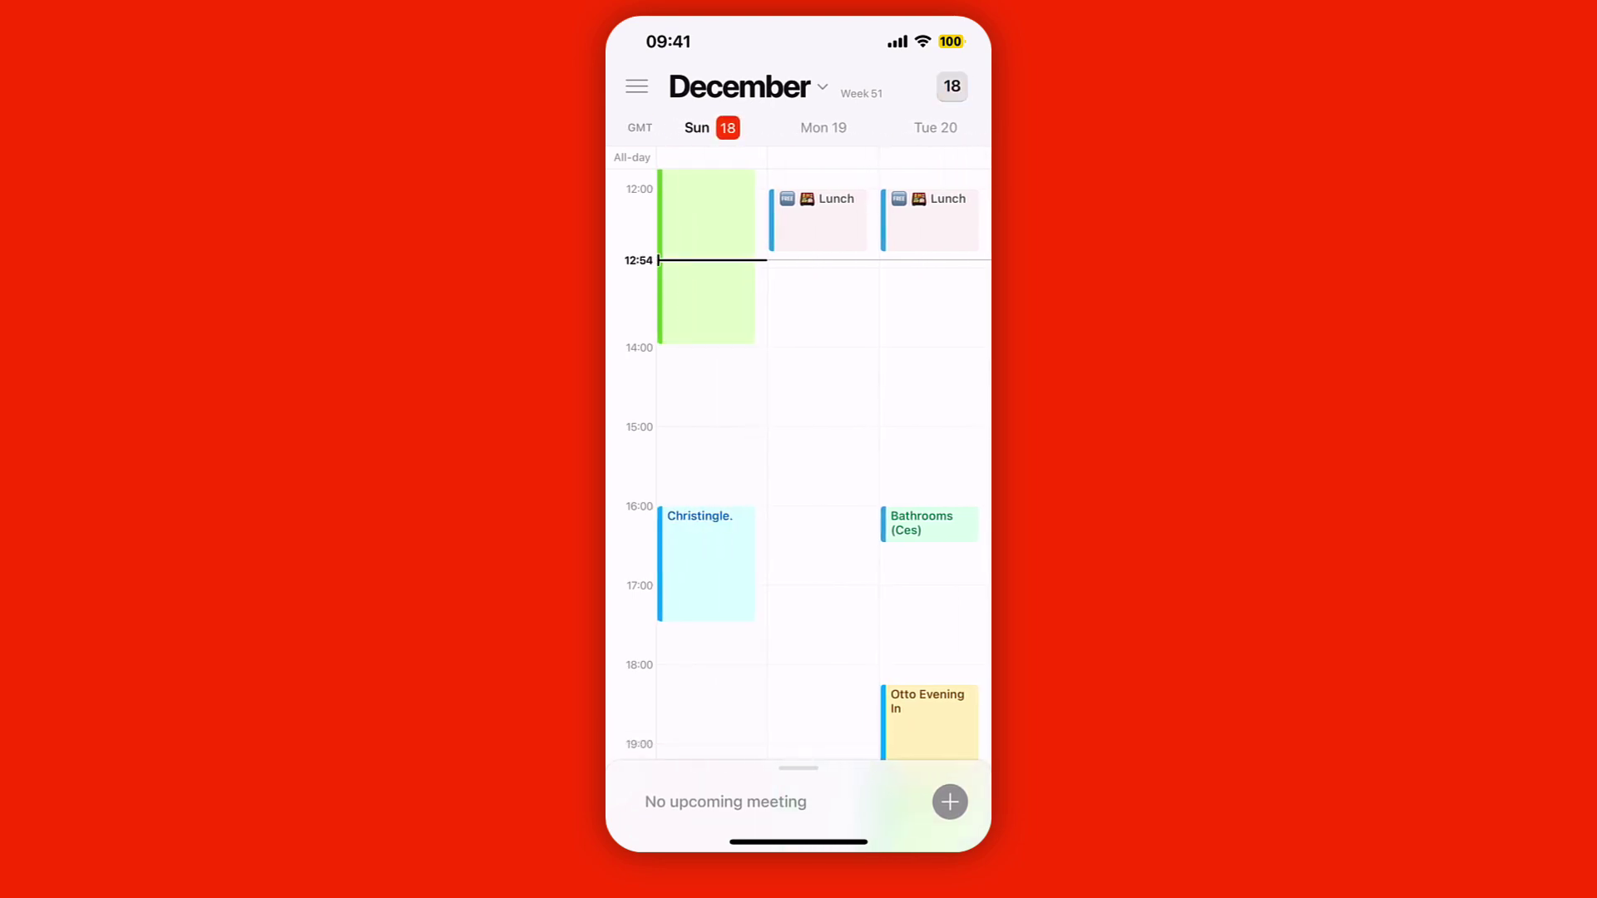
{"action": "left_click", "coordinate": [740, 87]}
Step: Collapse the month grid and open the side menu of views and calendars
{"action": "left_click", "coordinate": [740, 86]}
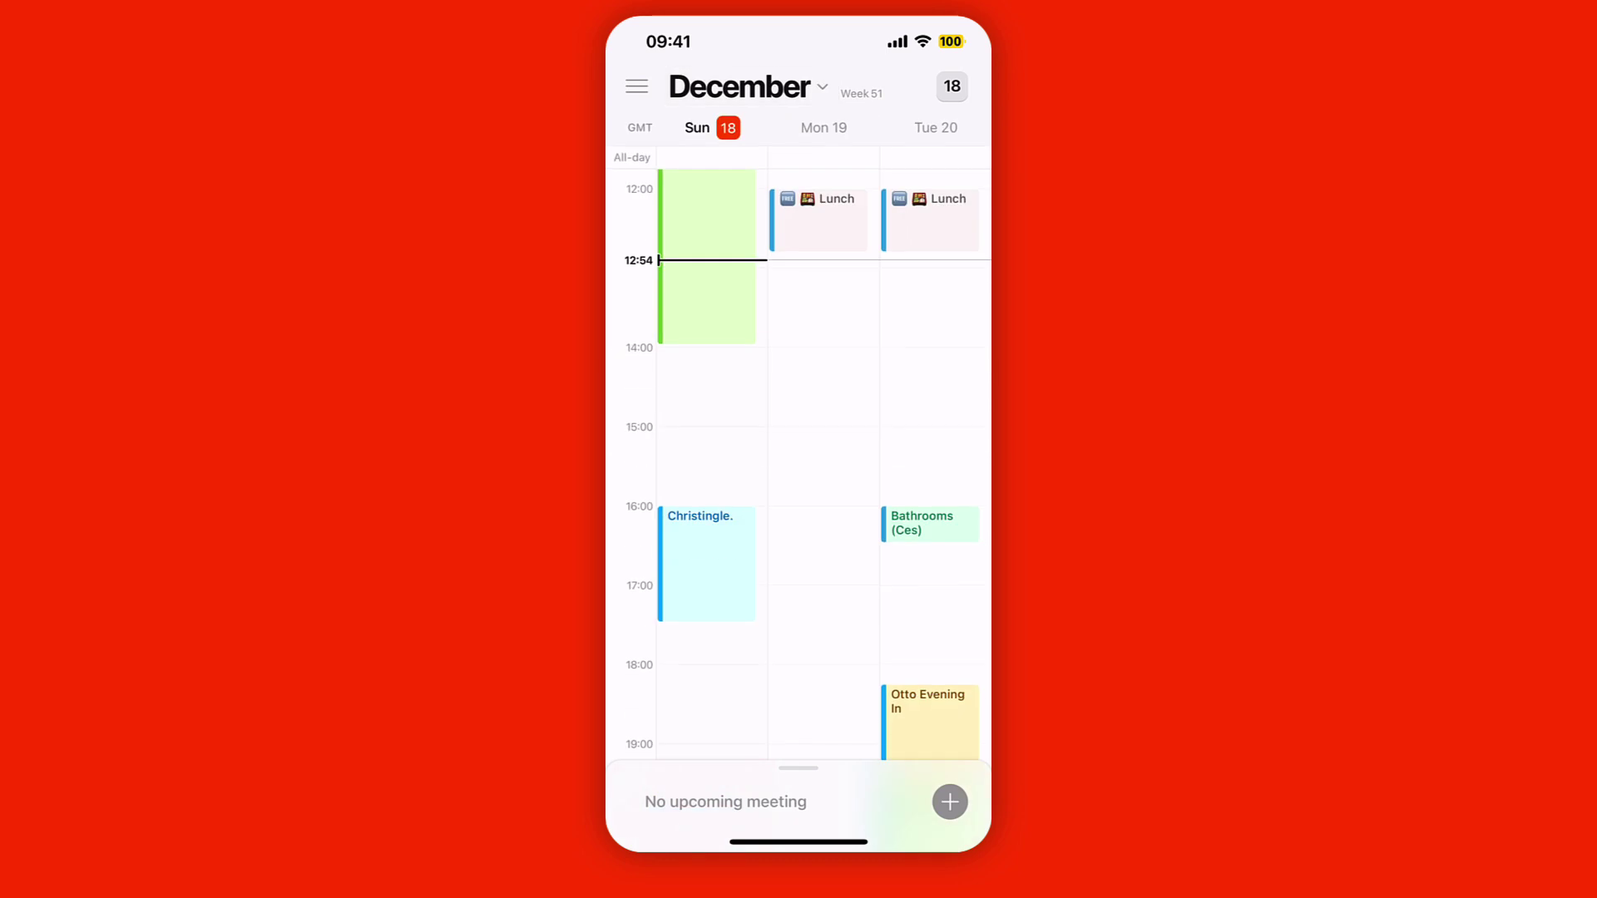
{"action": "left_click", "coordinate": [636, 86]}
{"action": "scroll", "coordinate": [763, 416], "scroll_direction": "down", "scroll_amount": 3}
{"action": "scroll", "coordinate": [763, 499], "scroll_direction": "down", "scroll_amount": 2}
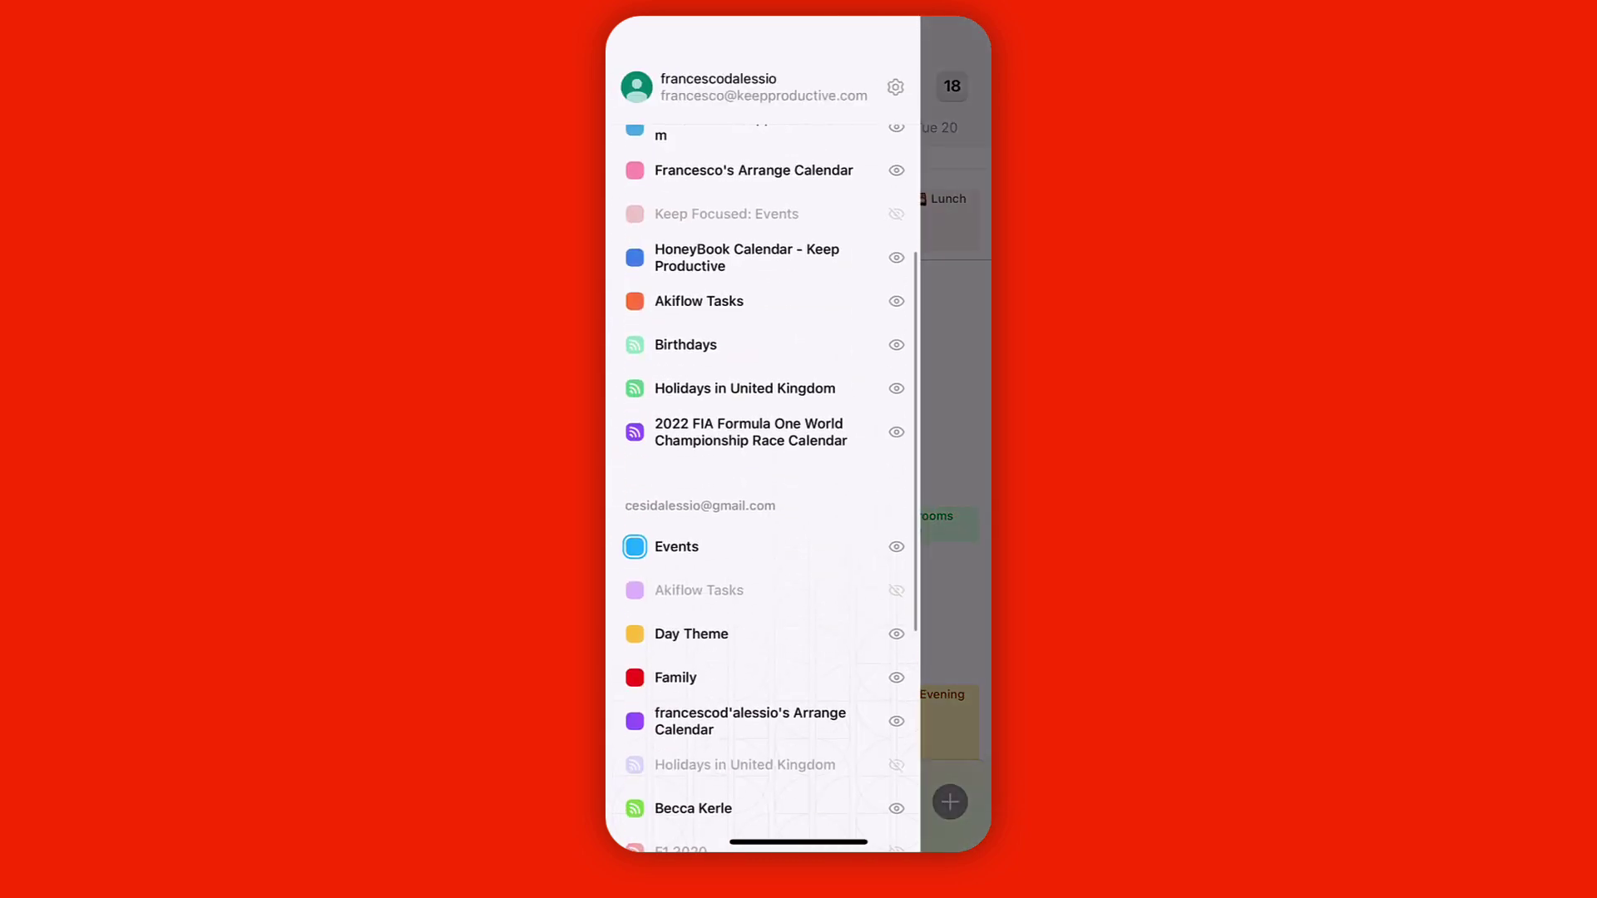
{"action": "scroll", "coordinate": [763, 499], "scroll_direction": "up", "scroll_amount": 5}
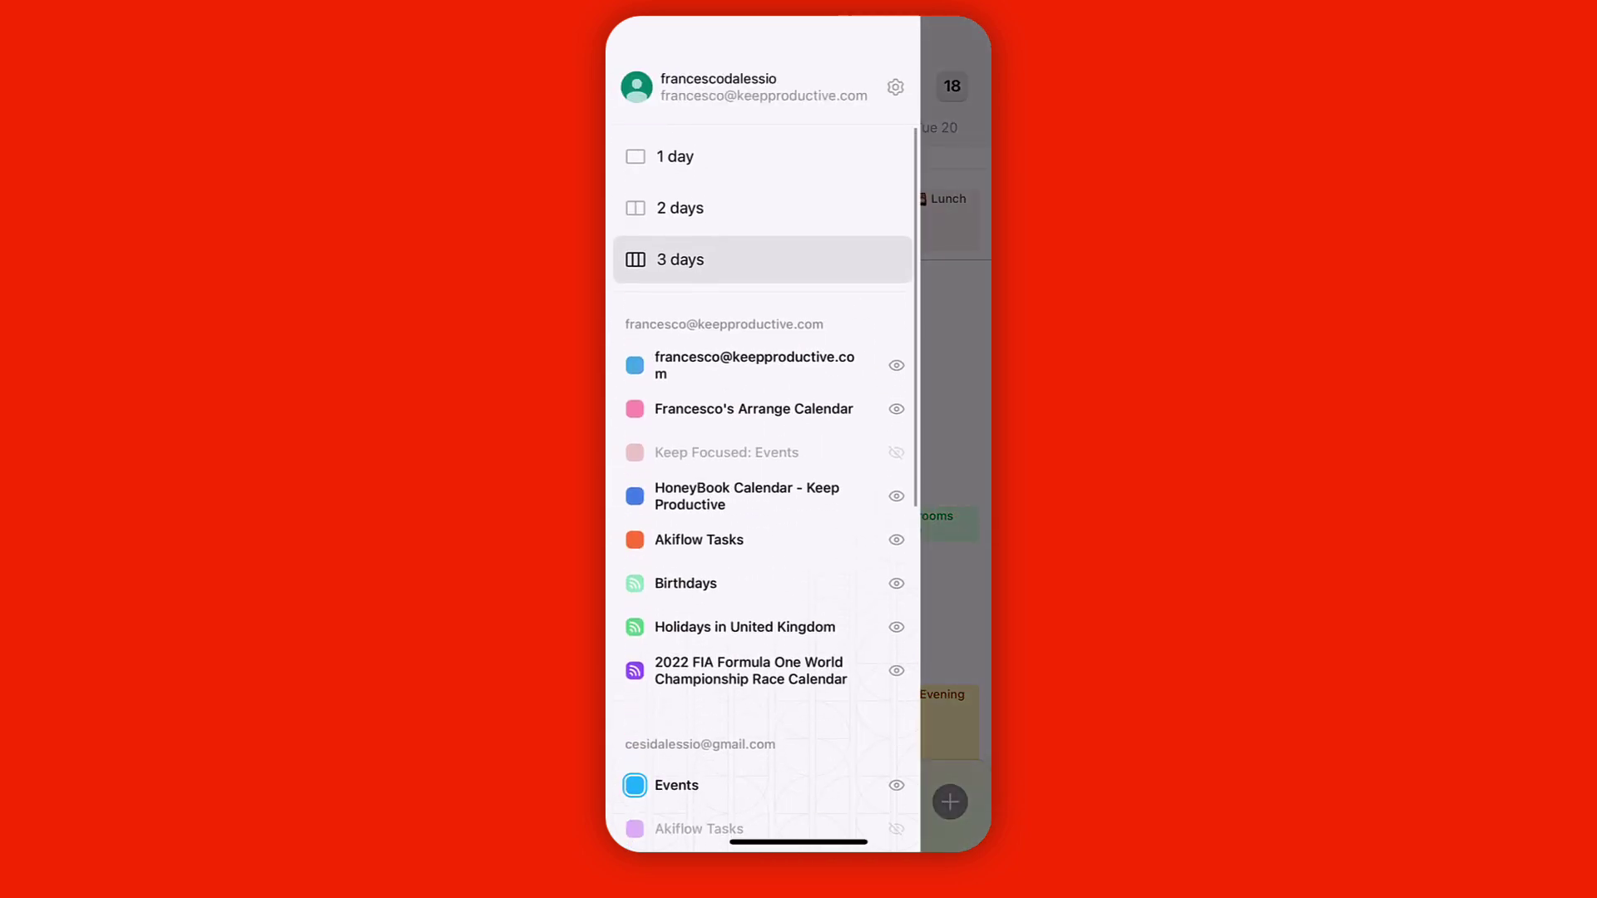
Step: Set the app Theme to Dark mode, then glance at the Calendars integration settings
{"action": "left_click", "coordinate": [895, 87]}
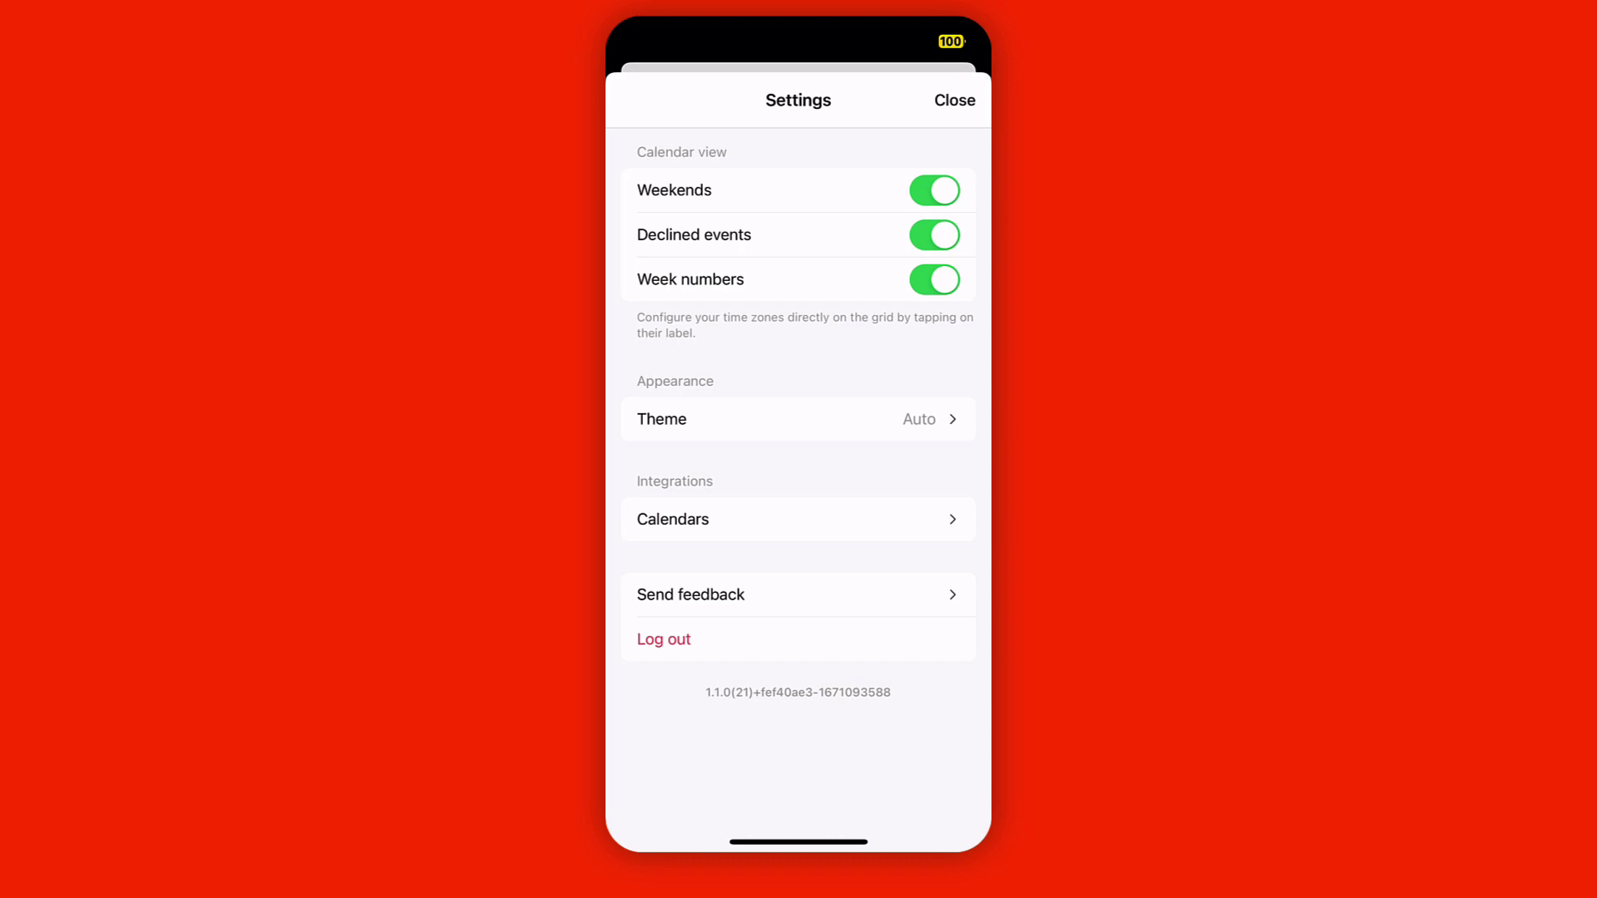
{"action": "left_click", "coordinate": [798, 419]}
{"action": "left_click", "coordinate": [798, 262]}
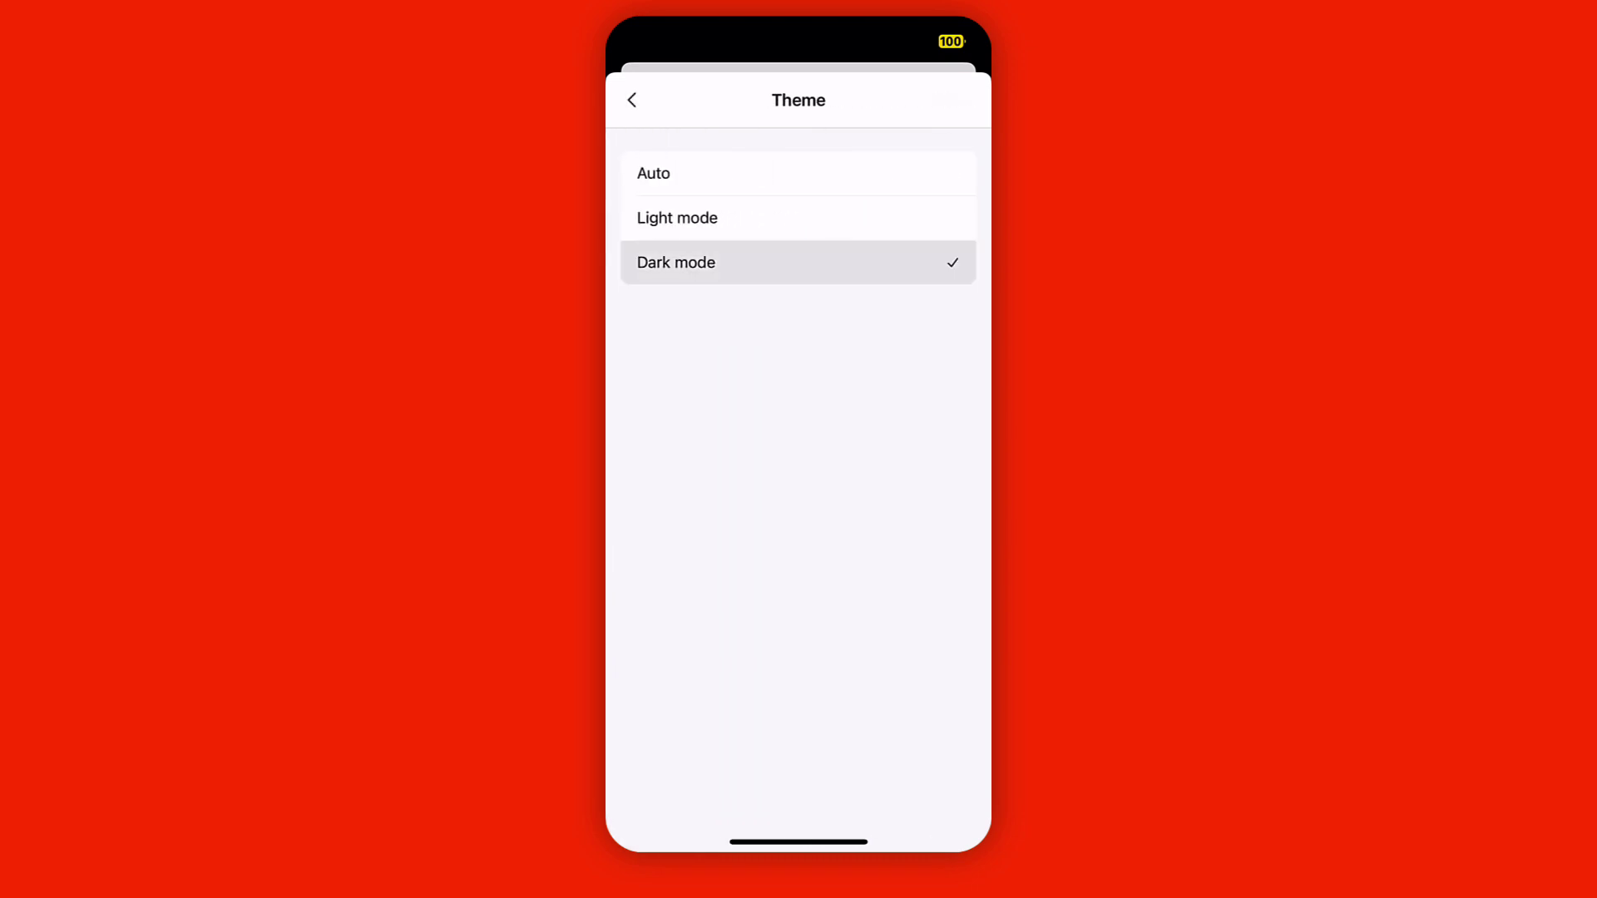
{"action": "left_click", "coordinate": [632, 100]}
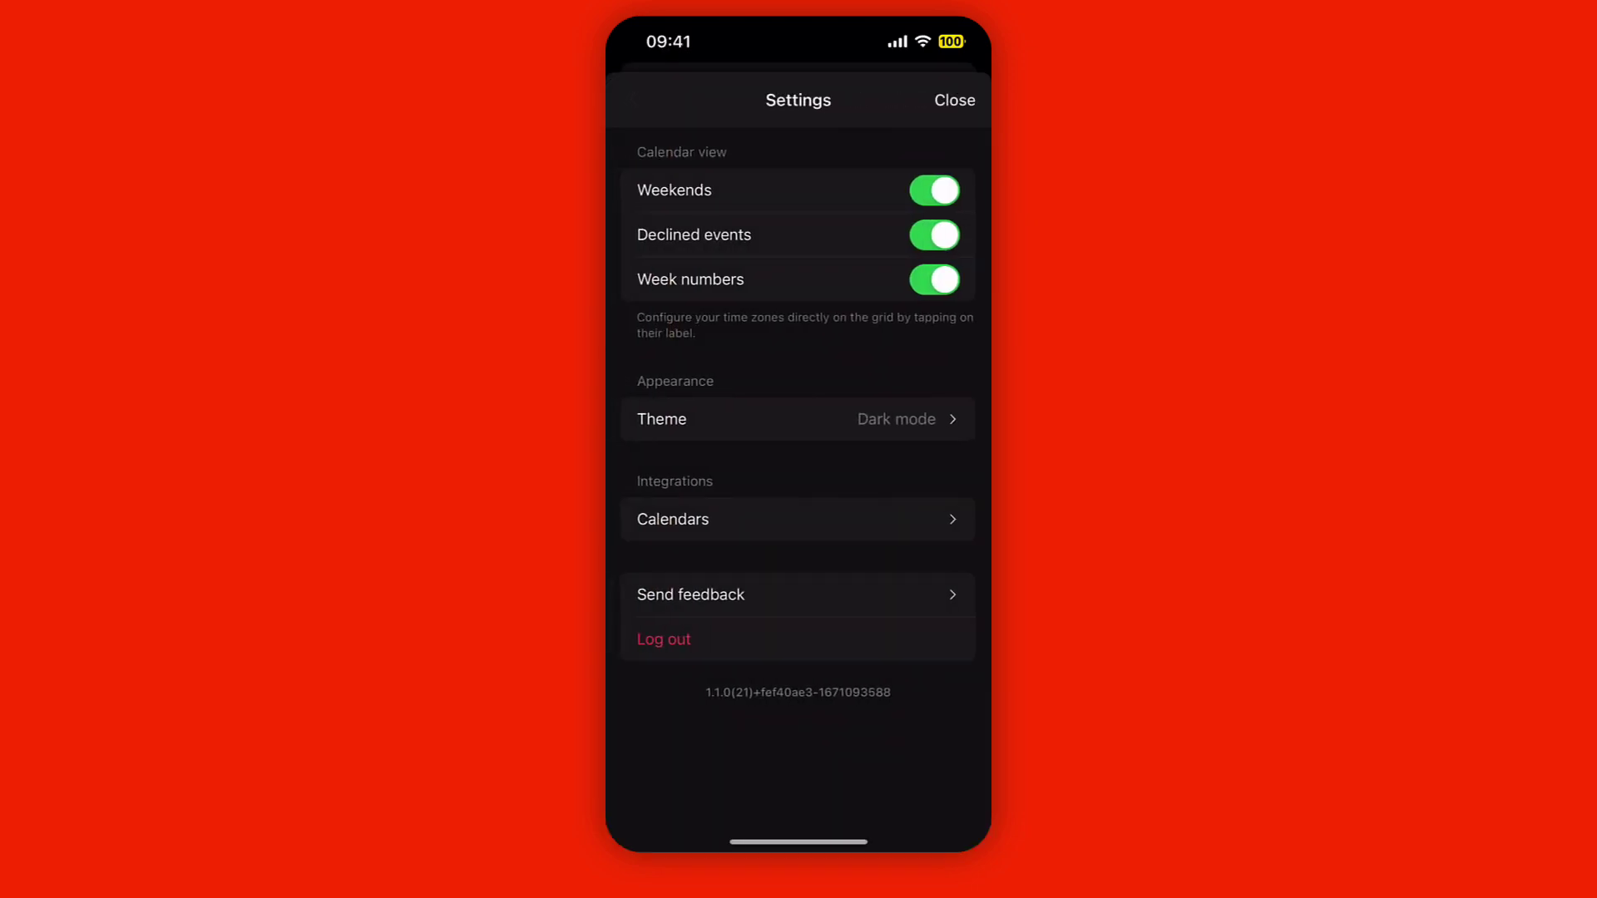
{"action": "left_click", "coordinate": [798, 519]}
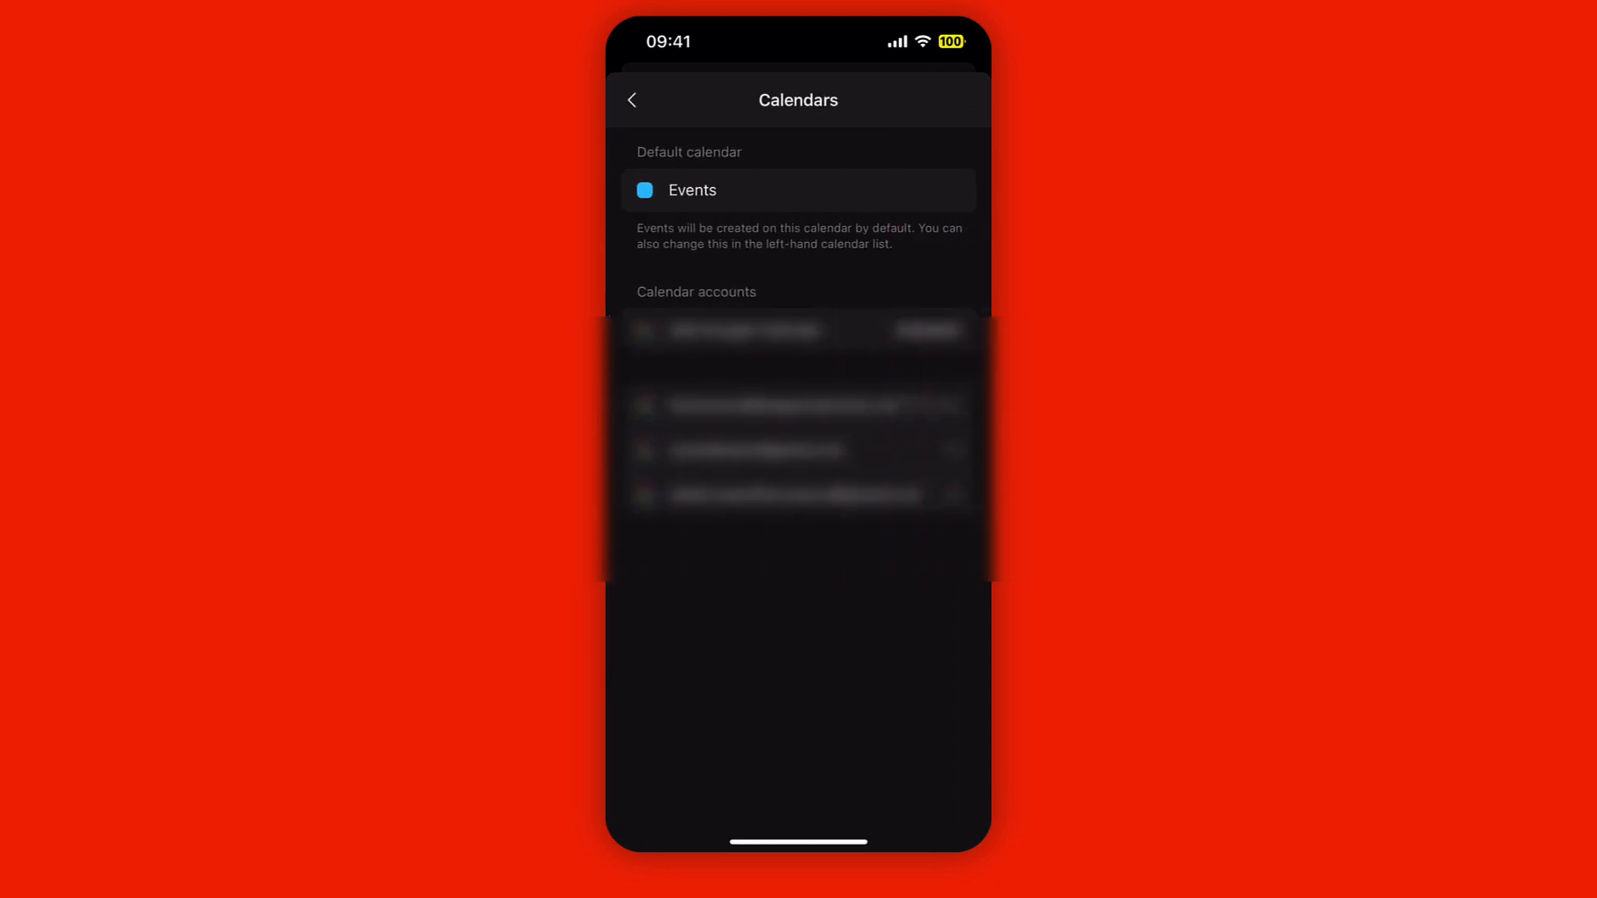
{"action": "left_click", "coordinate": [632, 100]}
{"action": "left_click", "coordinate": [955, 100]}
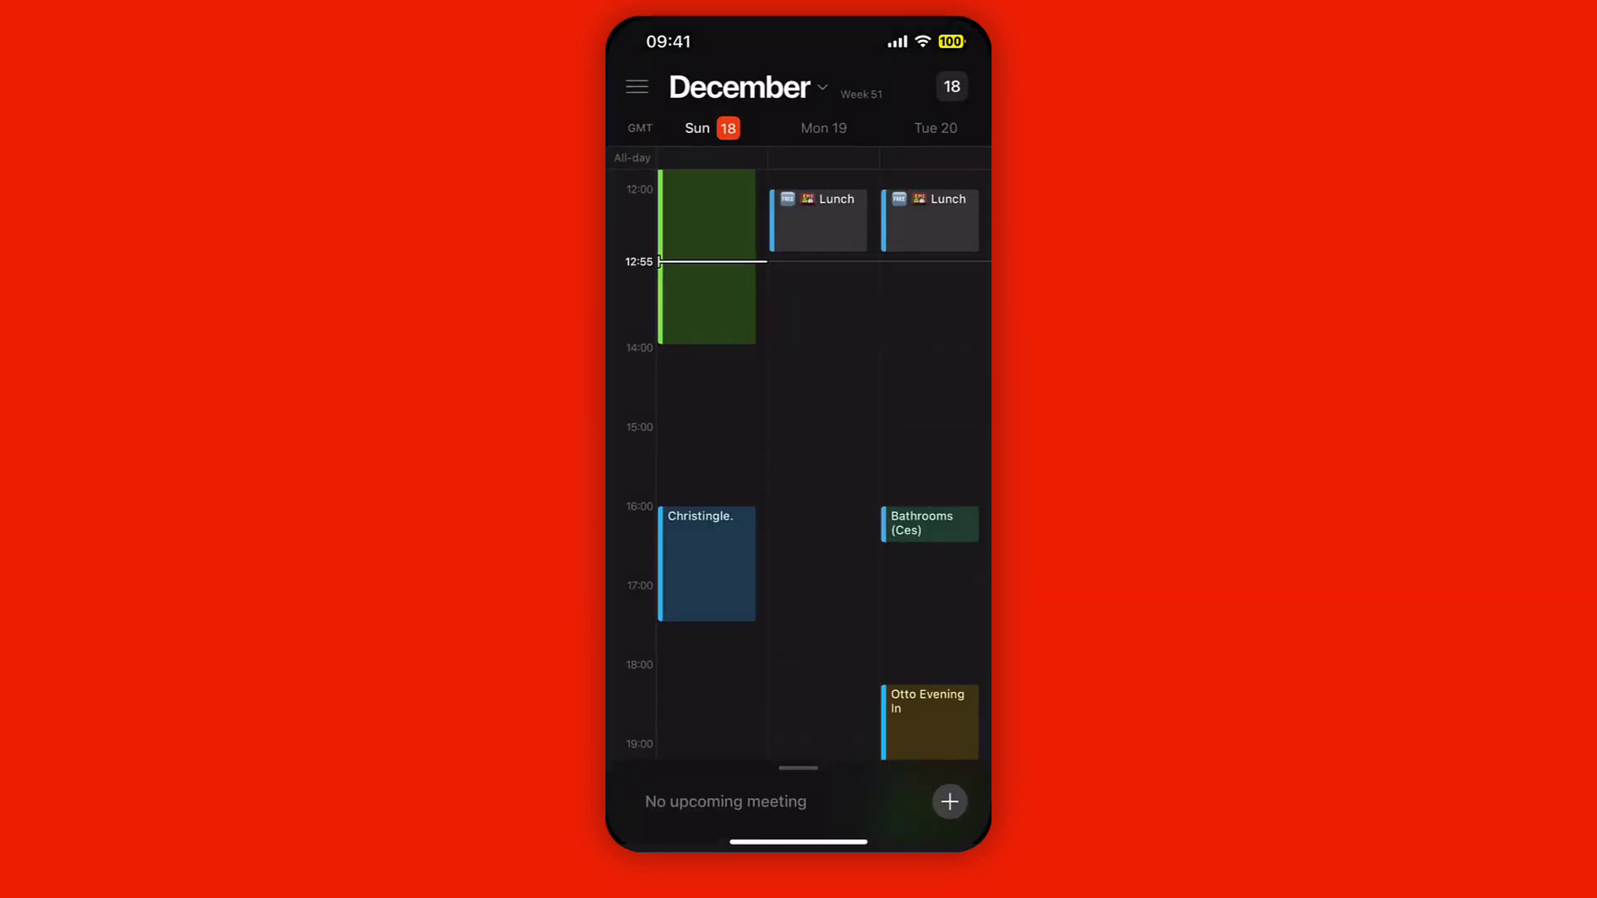
{"action": "scroll", "coordinate": [799, 466], "scroll_direction": "up", "scroll_amount": 3}
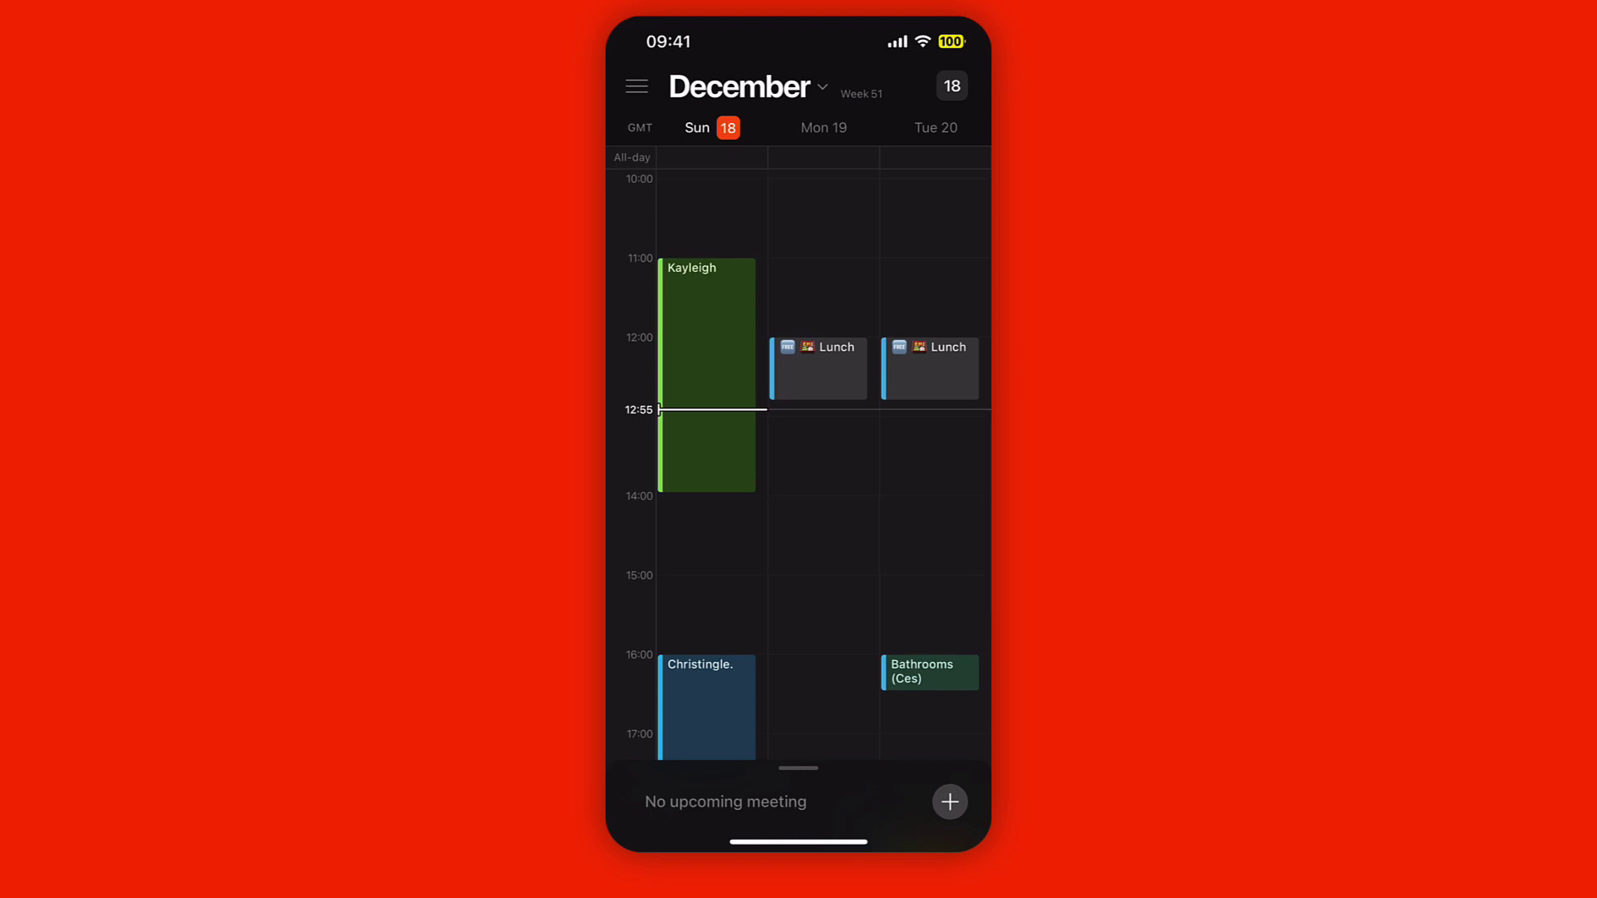
{"action": "scroll", "coordinate": [824, 466], "scroll_direction": "right", "scroll_amount": 1}
{"action": "mouse_move", "coordinate": [915, 541]}
{"action": "left_mouse_down"}
{"action": "mouse_move", "coordinate": [804, 541]}
{"action": "mouse_move", "coordinate": [915, 541]}
{"action": "left_mouse_up"}
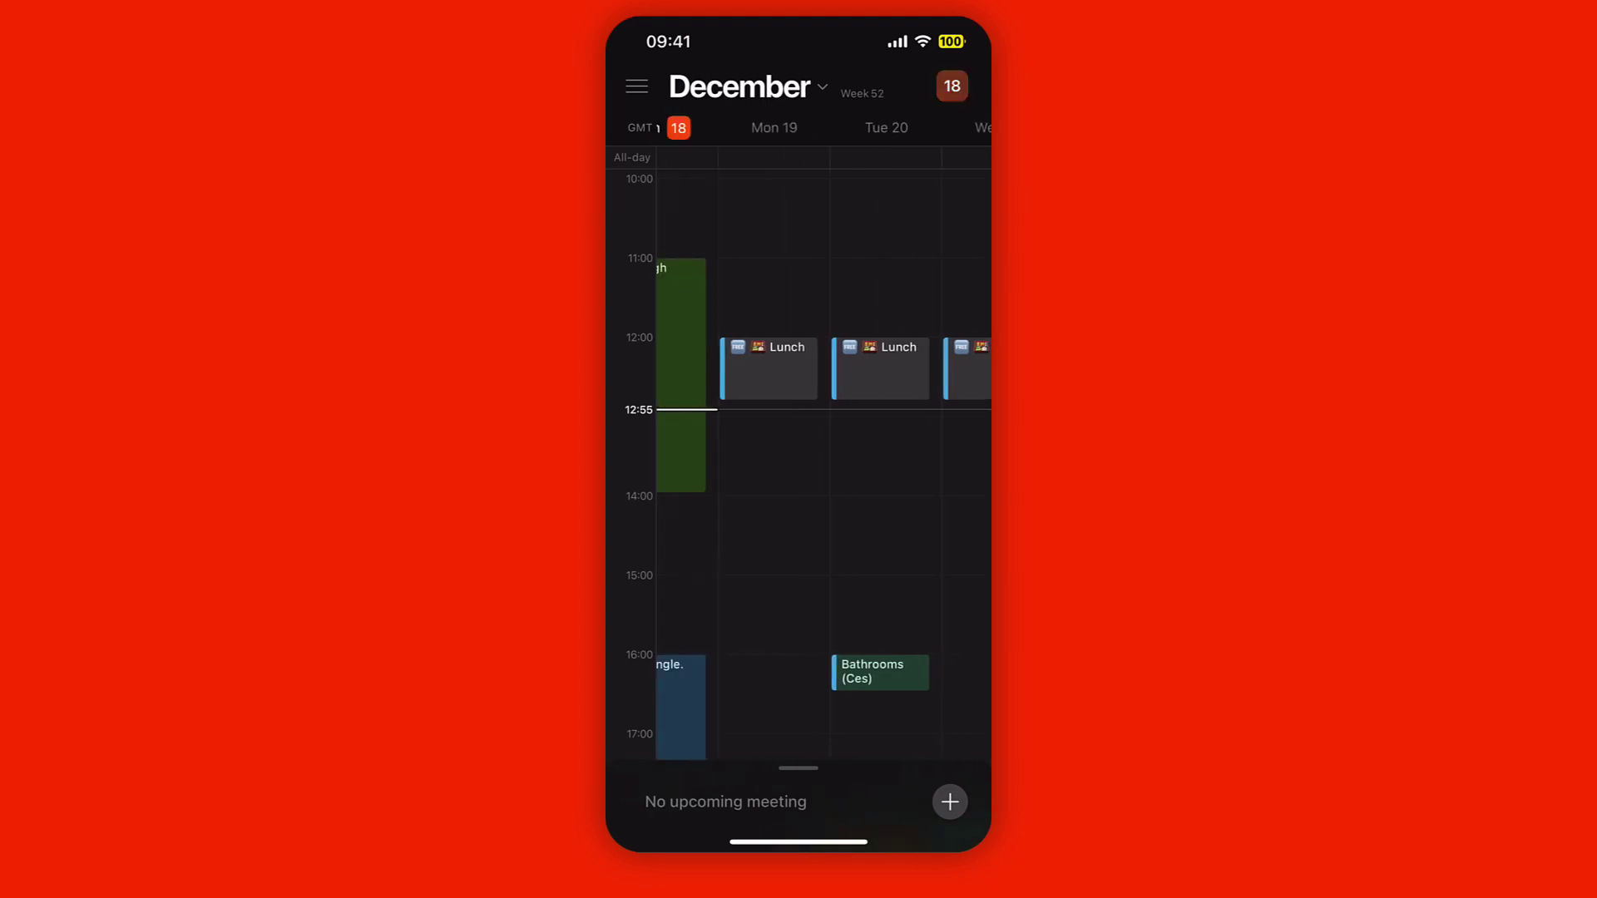